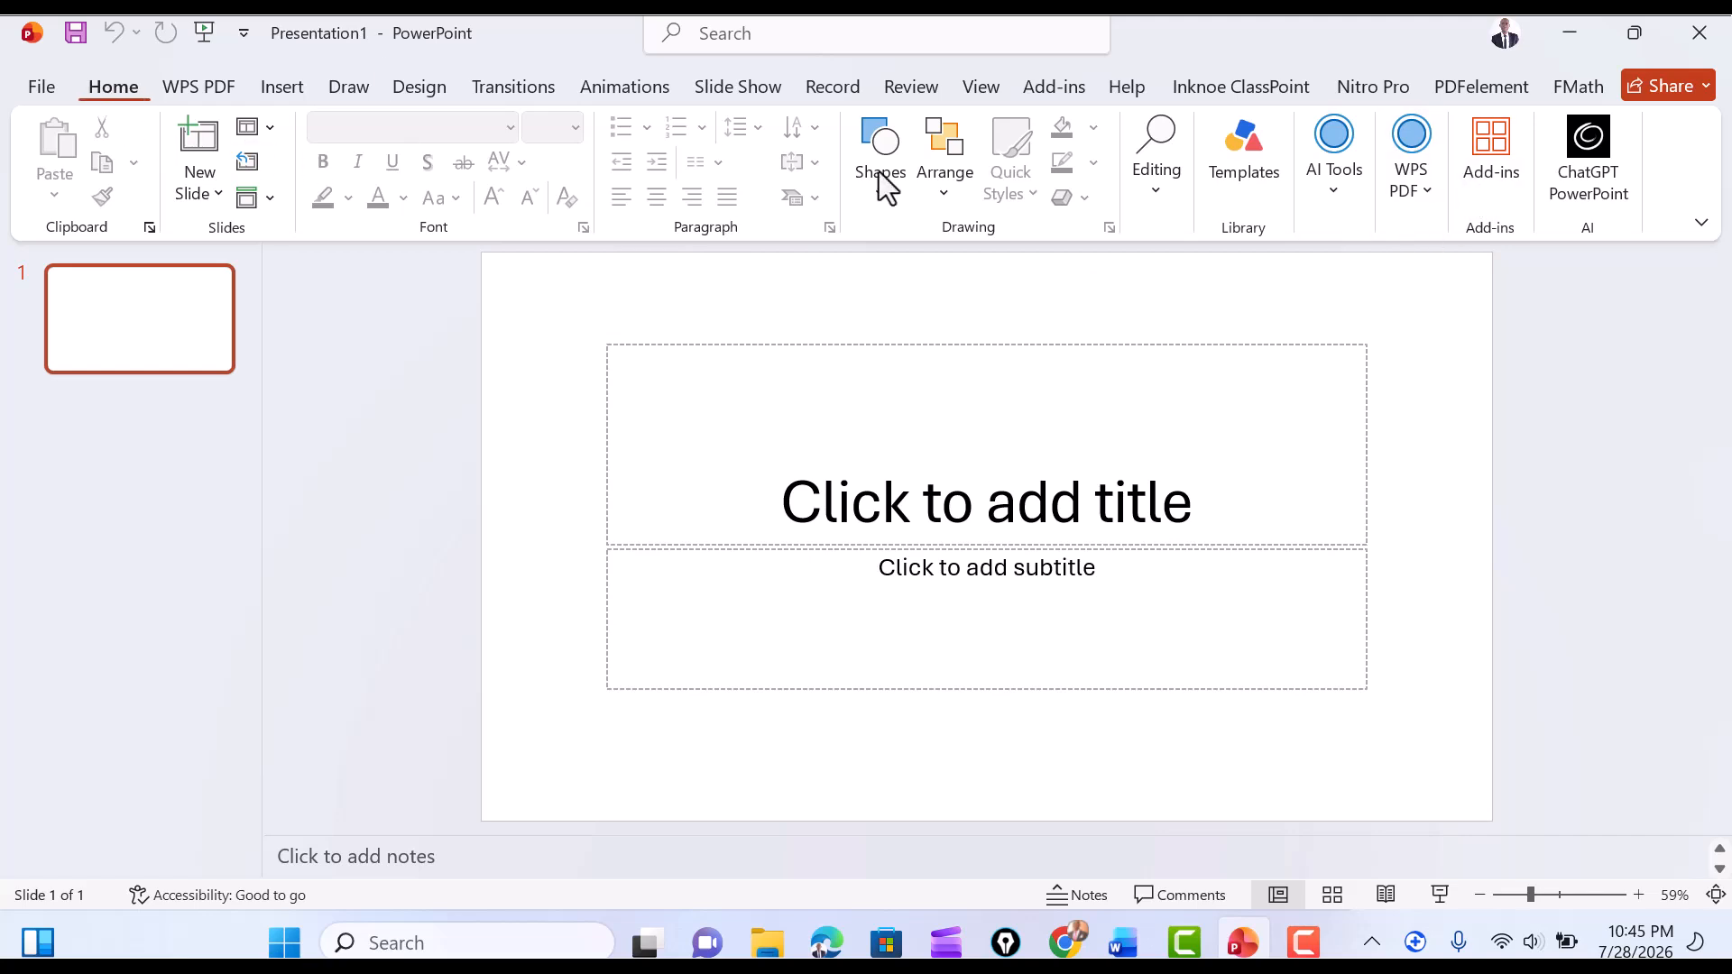
Find the GeoGebra add-in by searching the add-ins for "geogebra" and insert it on the slide.
{"action": "left_click", "coordinate": [280, 86]}
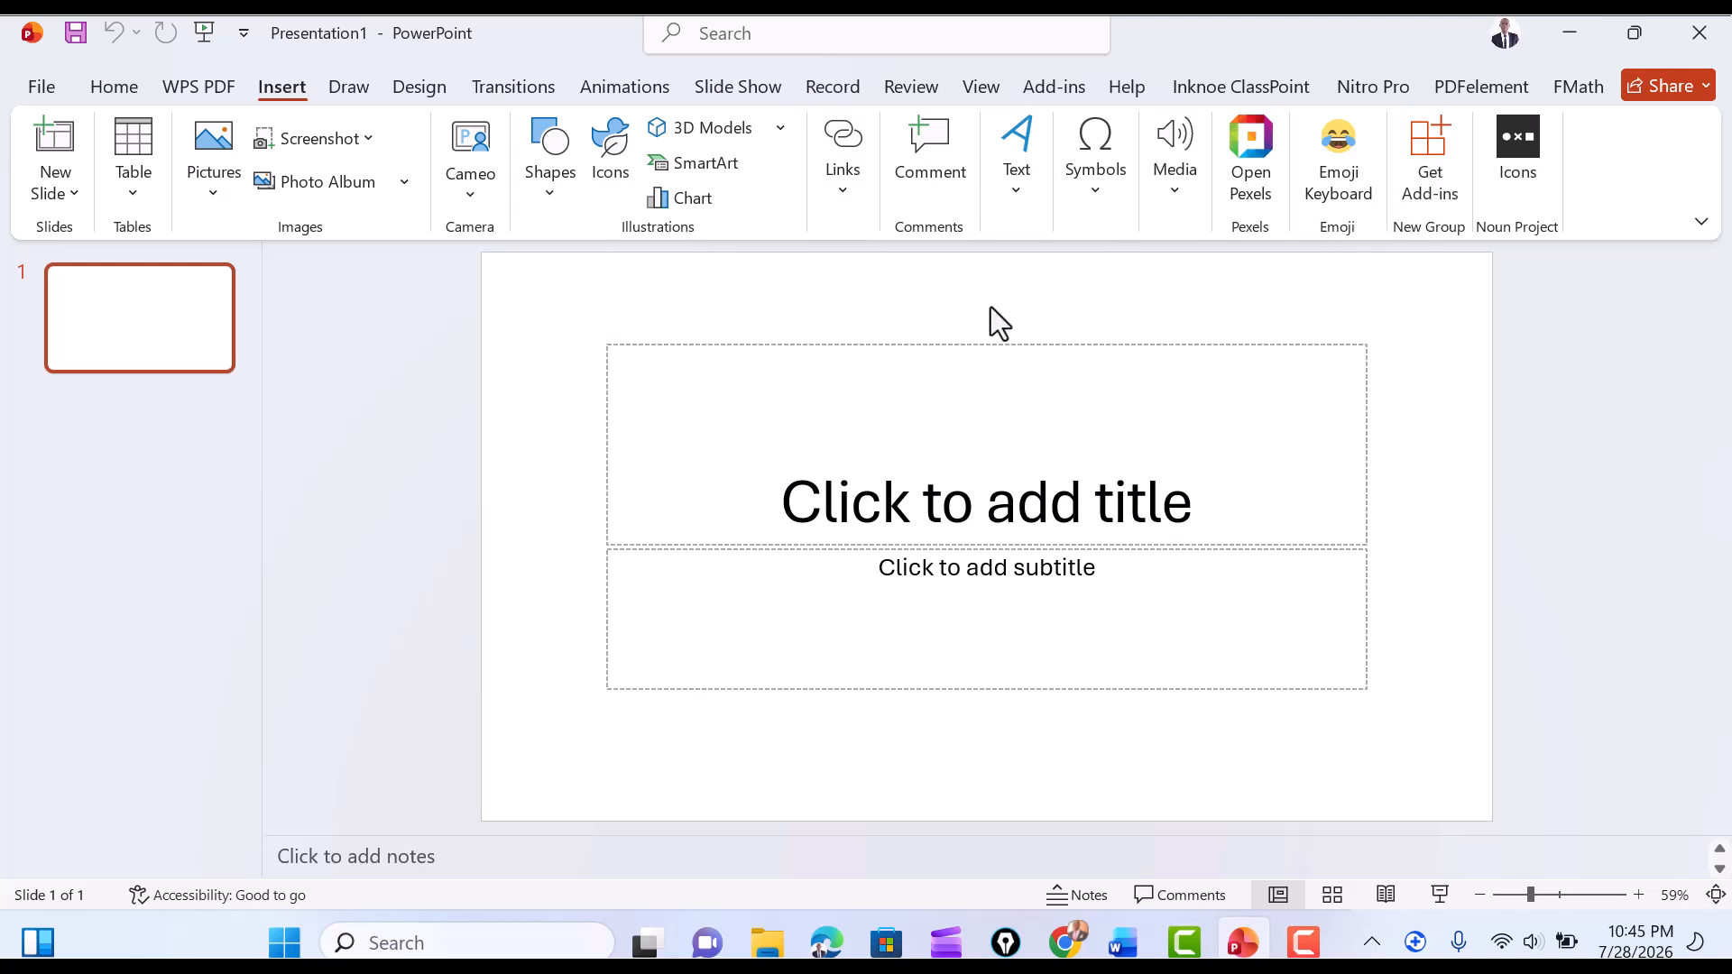
{"action": "left_click", "coordinate": [121, 88]}
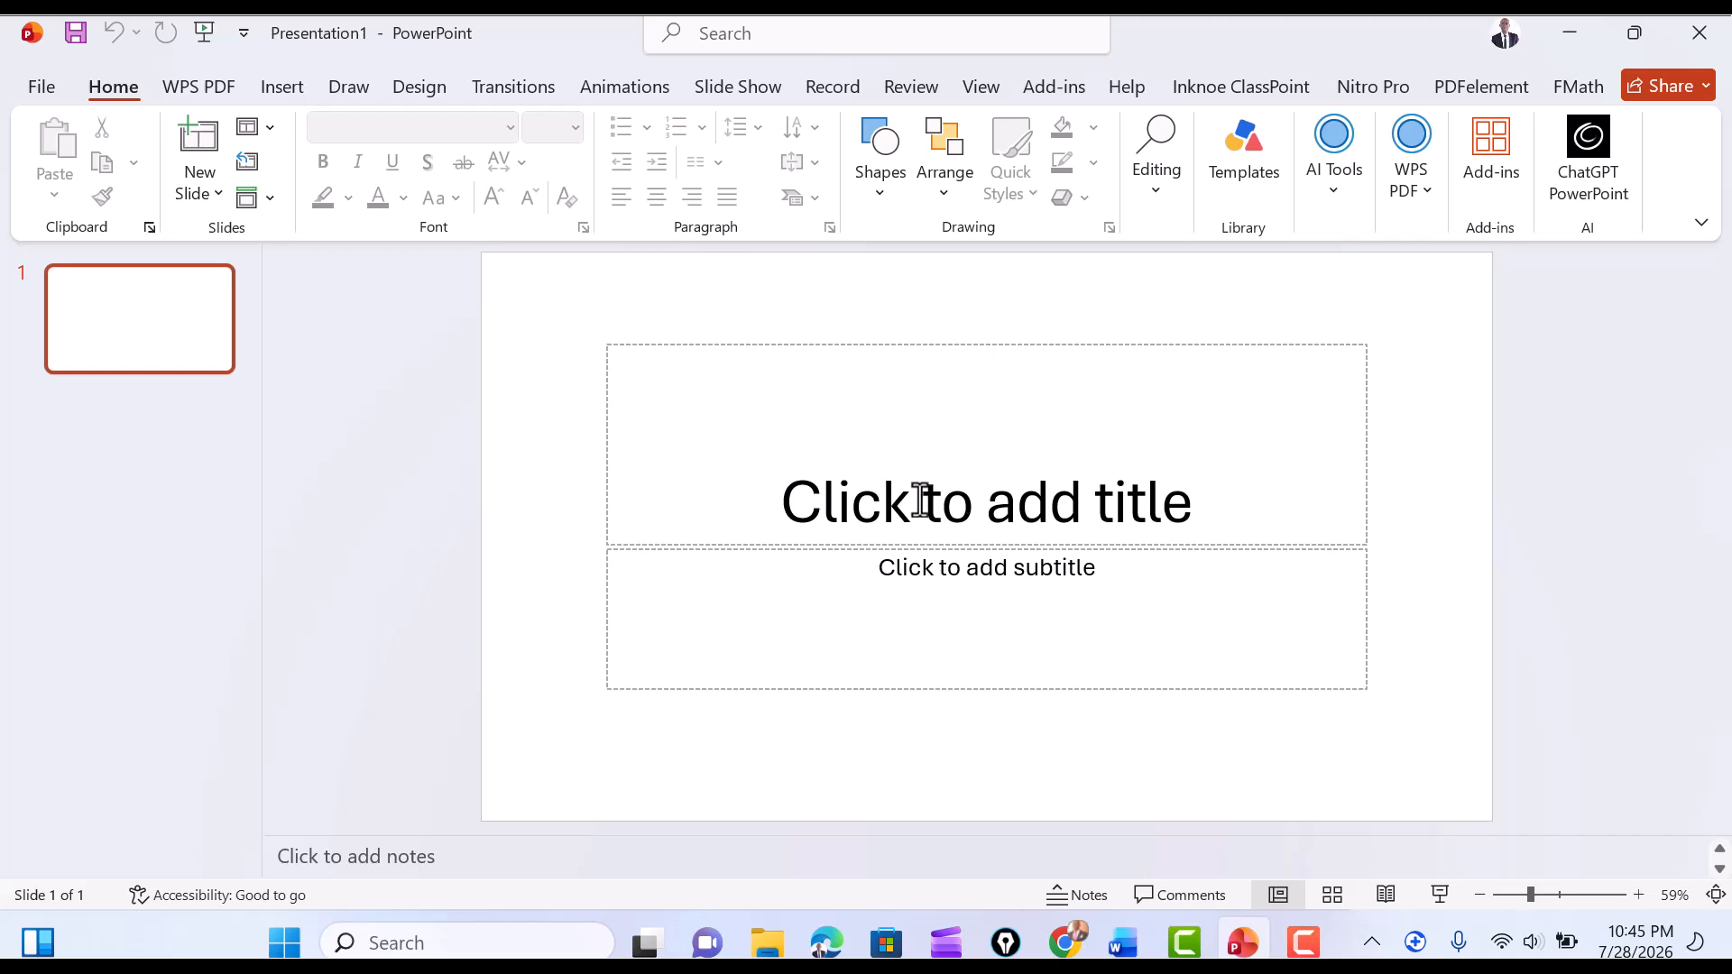
{"action": "left_click", "coordinate": [1491, 168]}
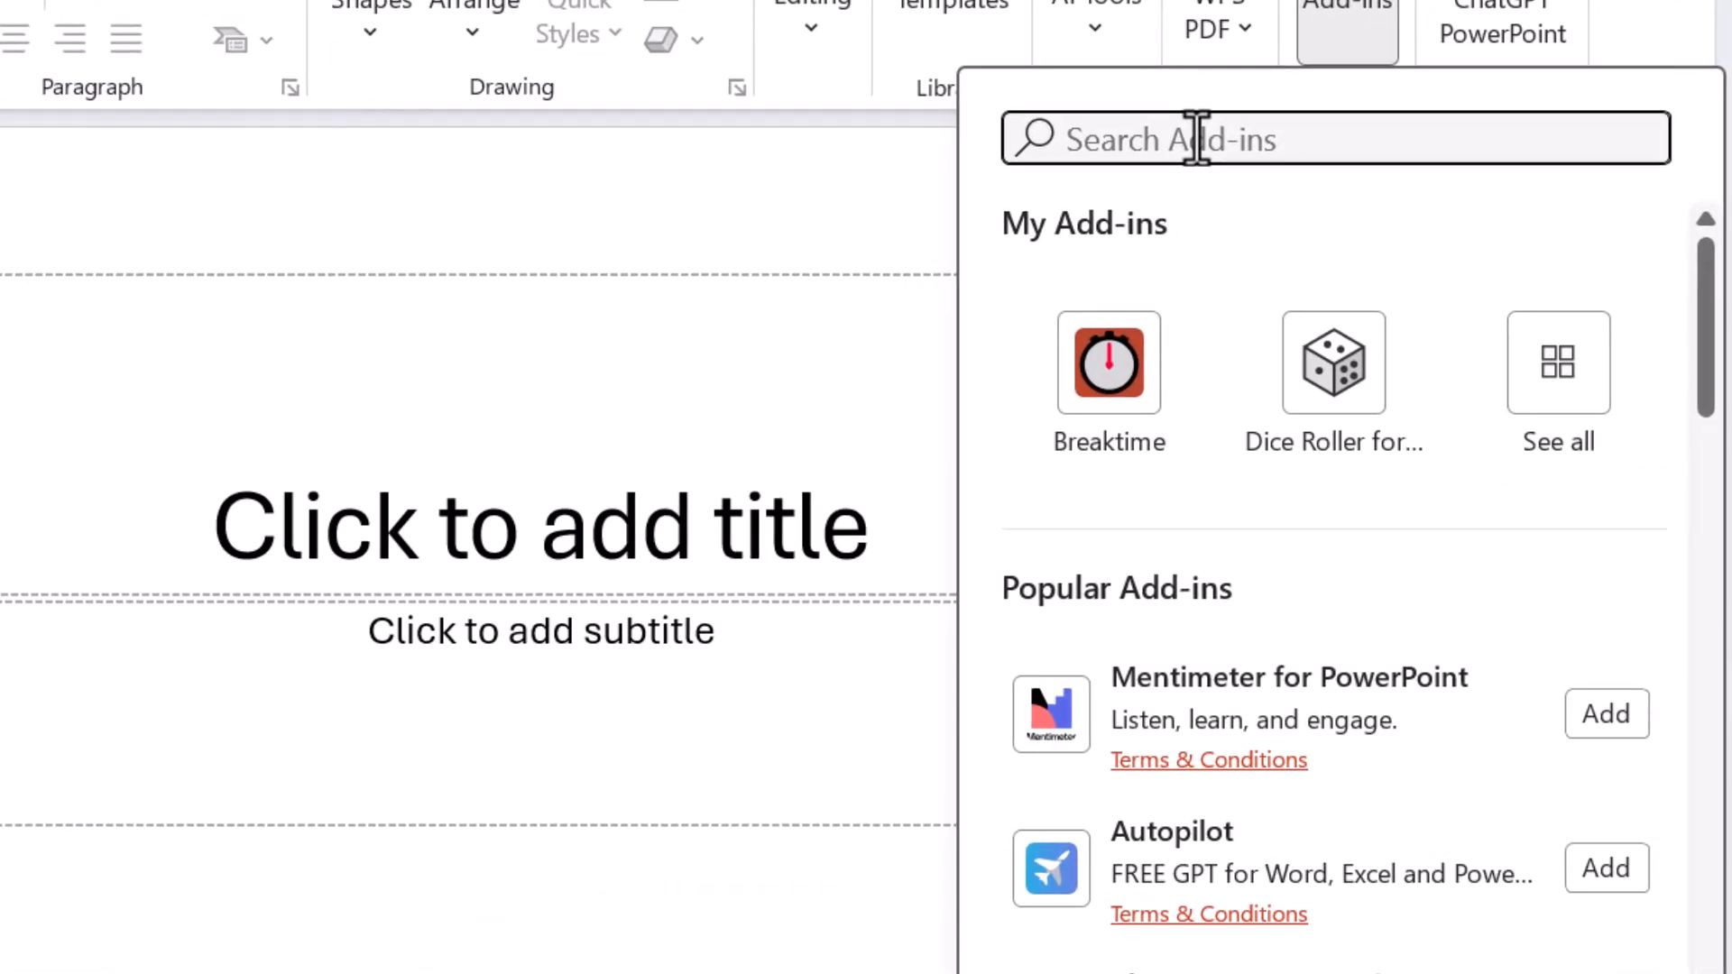
{"action": "type", "text": "ge"}
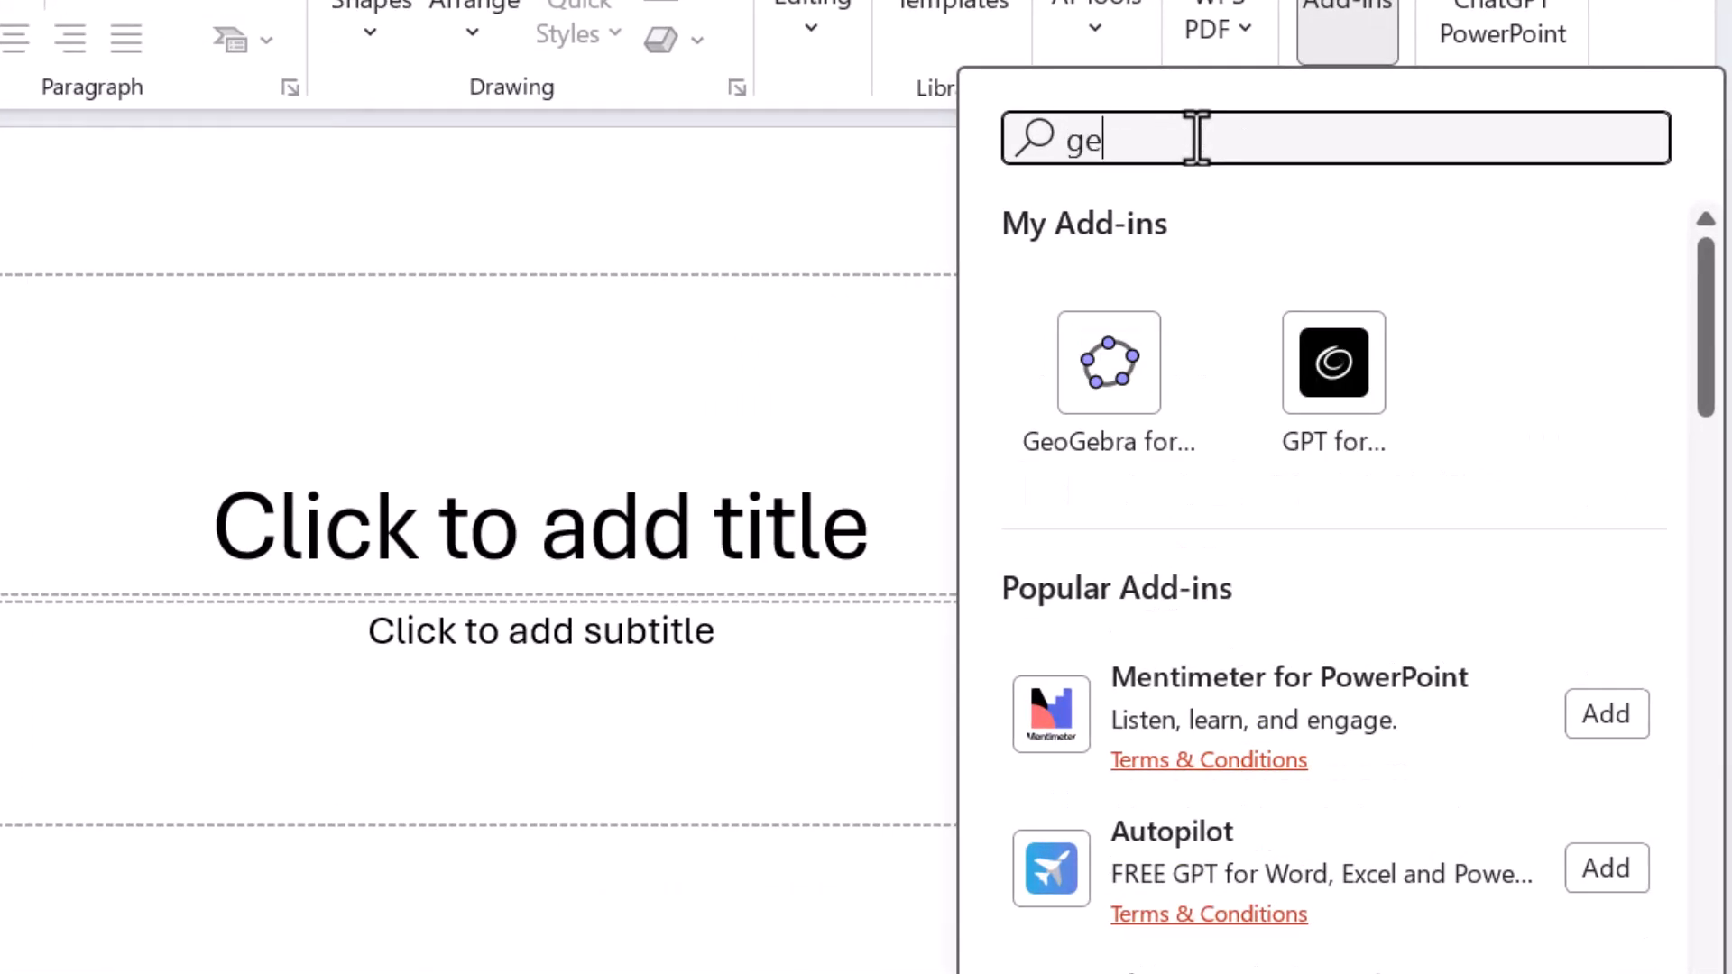
{"action": "type", "text": "oge"}
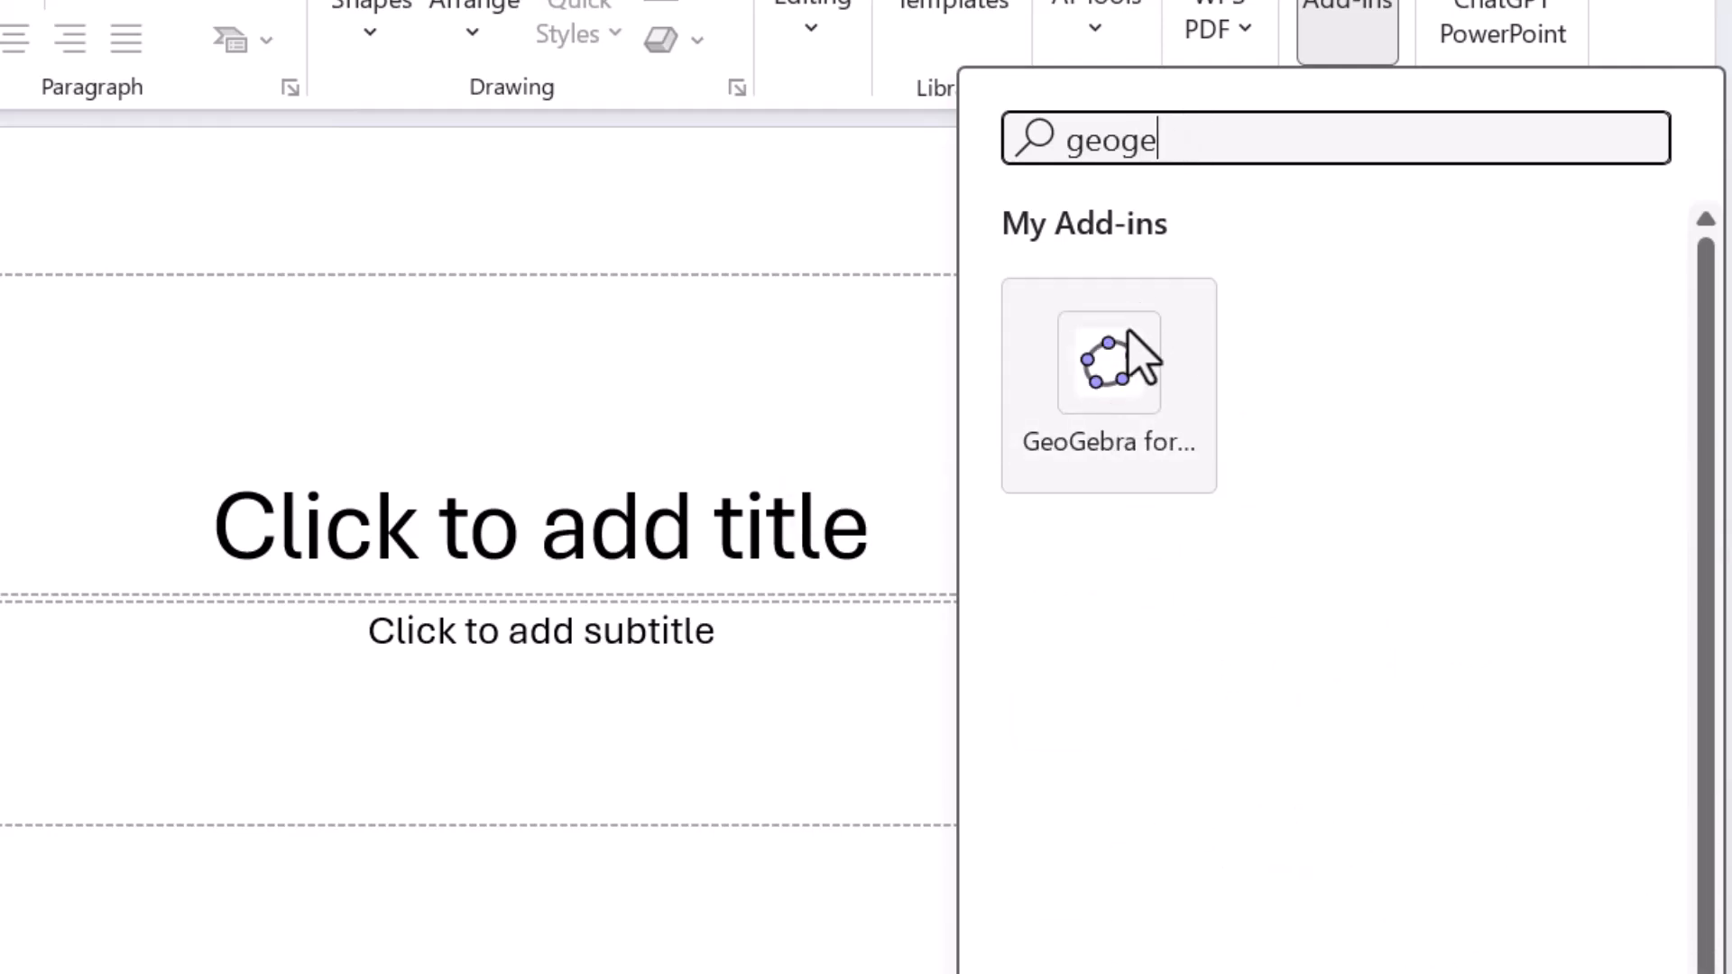
{"action": "type", "text": "bra"}
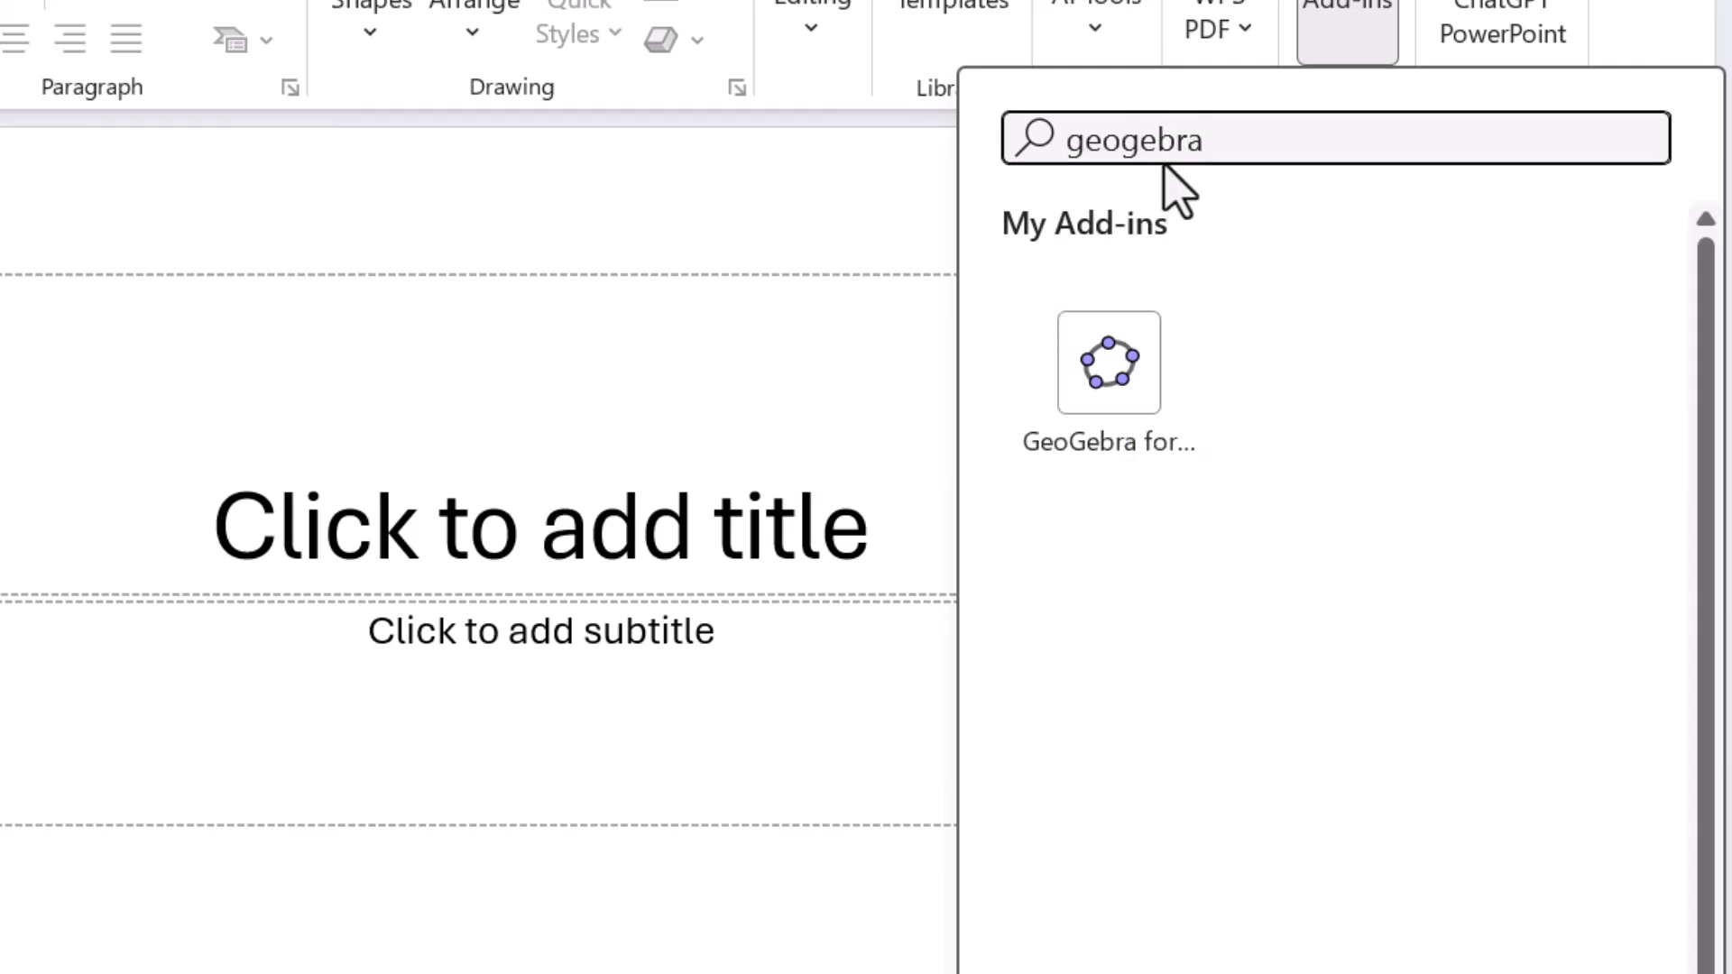
{"action": "left_click", "coordinate": [1118, 400]}
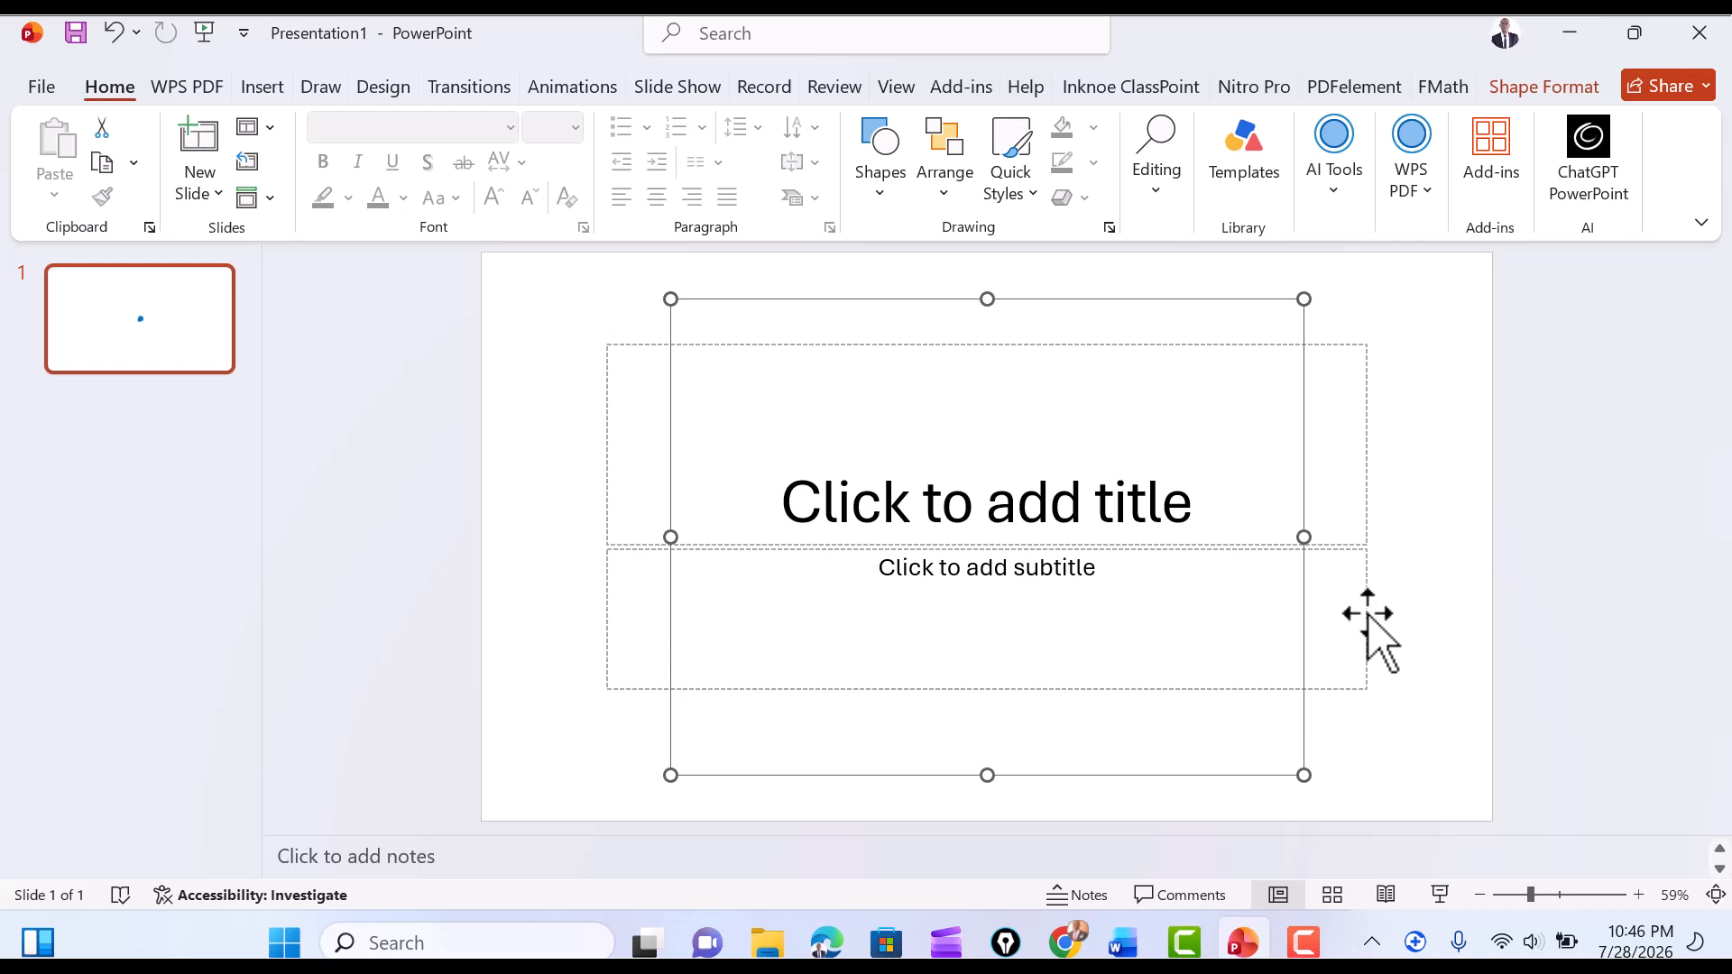
Remove the empty title and subtitle placeholders from the slide, leaving only the GeoGebra object.
{"action": "left_click", "coordinate": [1368, 614]}
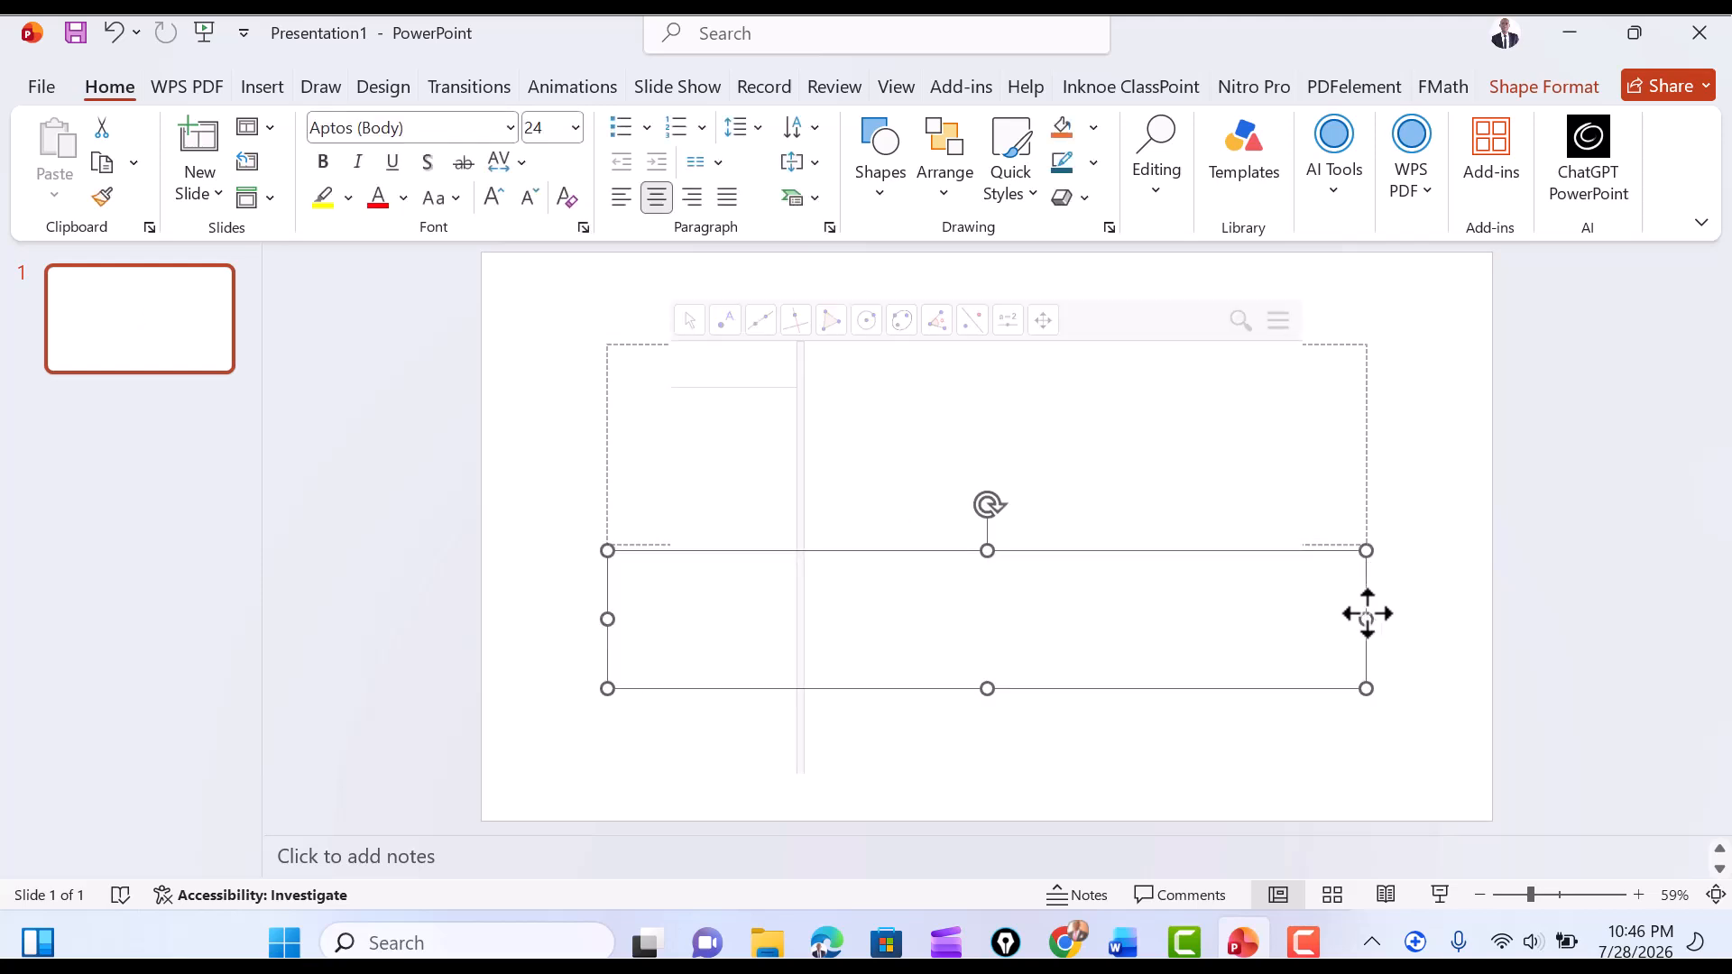
{"action": "left_click_drag", "start_coordinate": [1368, 613], "coordinate": [1412, 713]}
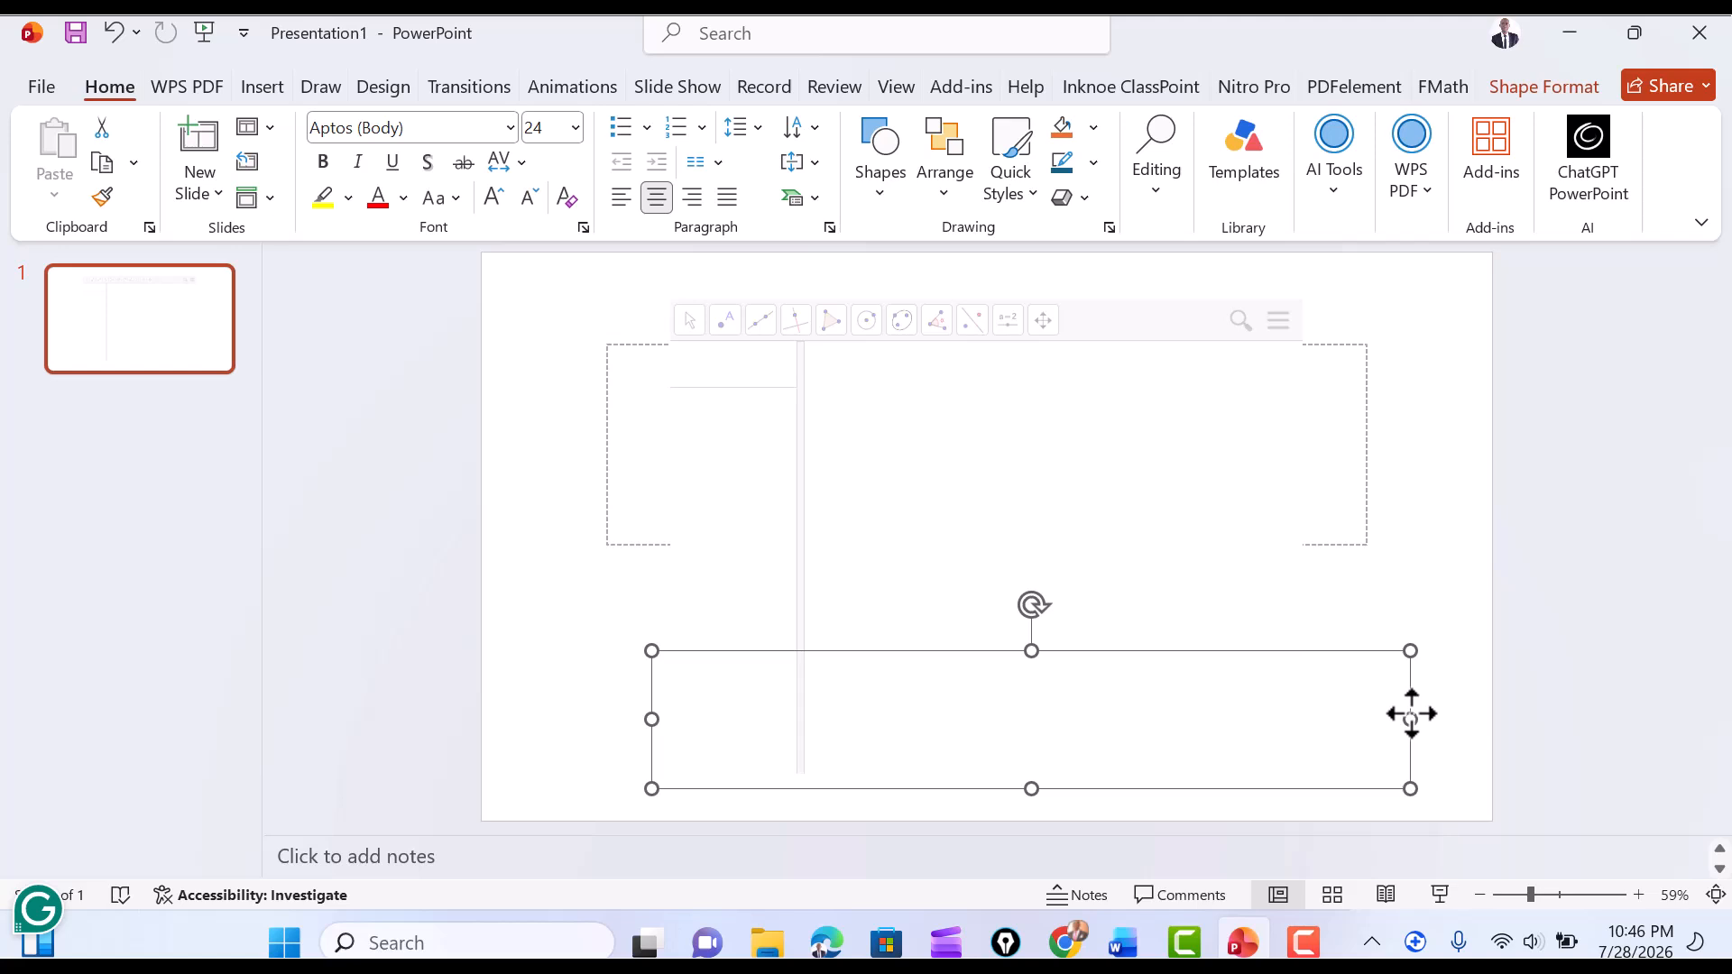
{"action": "left_click", "coordinate": [1369, 538]}
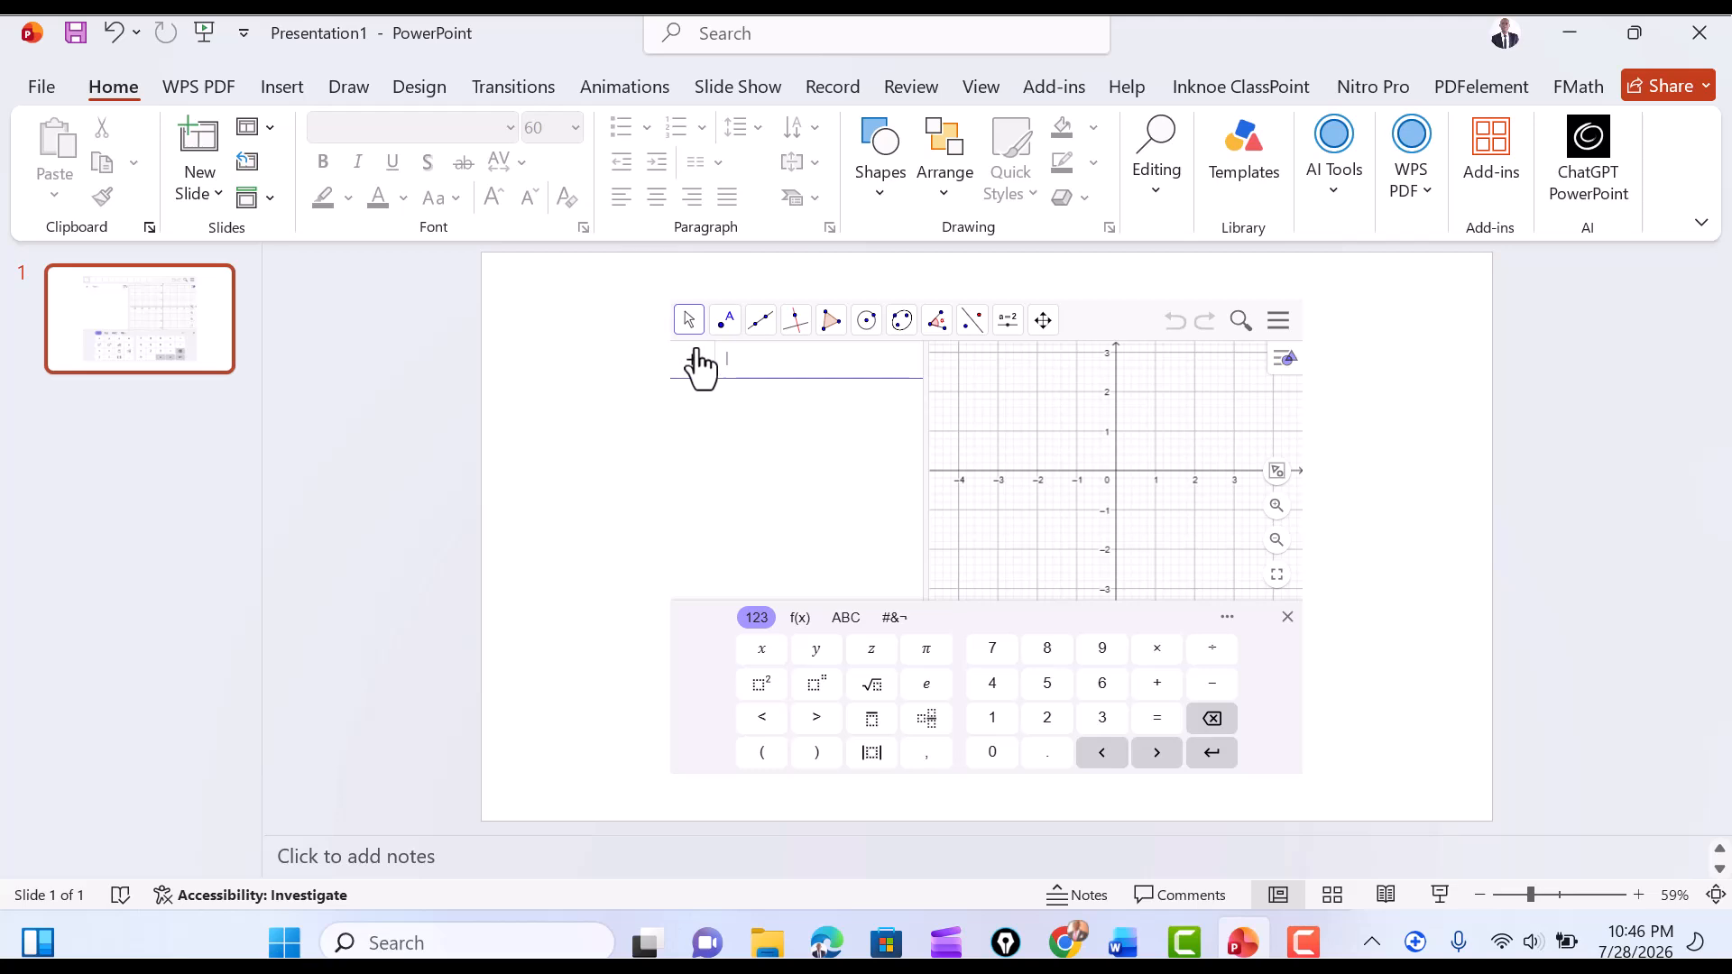
Enlarge the GeoGebra object from two opposite corners until it fills the whole slide.
{"action": "left_click", "coordinate": [809, 417]}
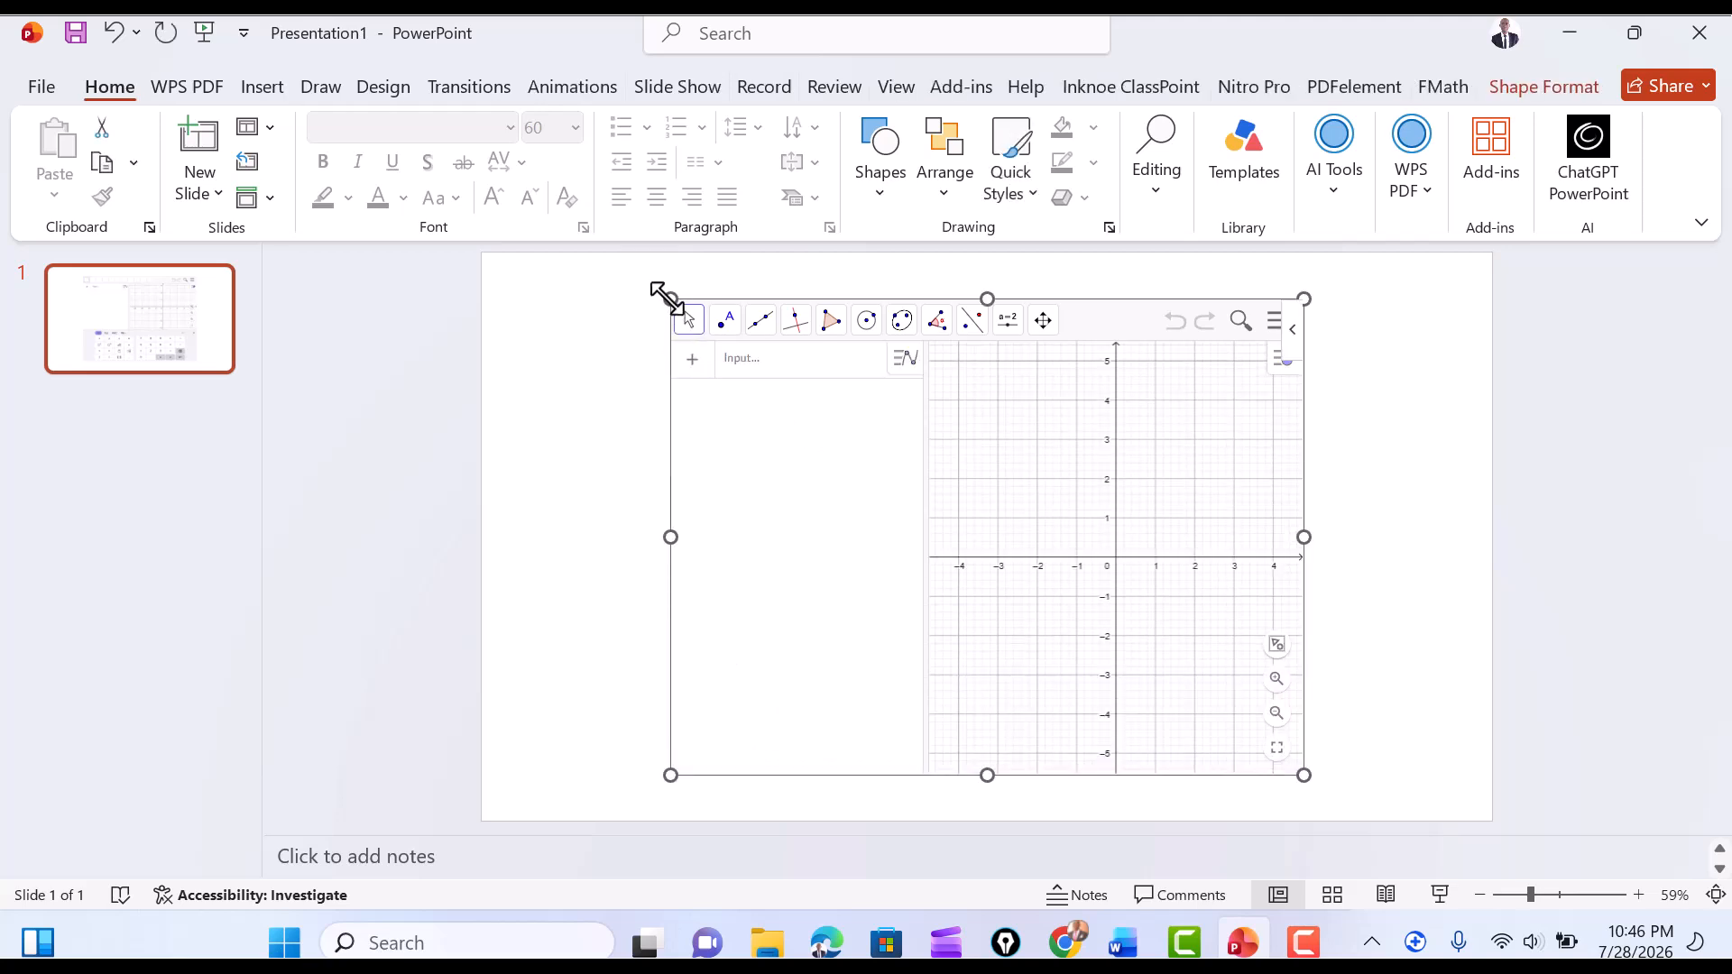
{"action": "left_click_drag", "start_coordinate": [669, 297], "coordinate": [483, 254]}
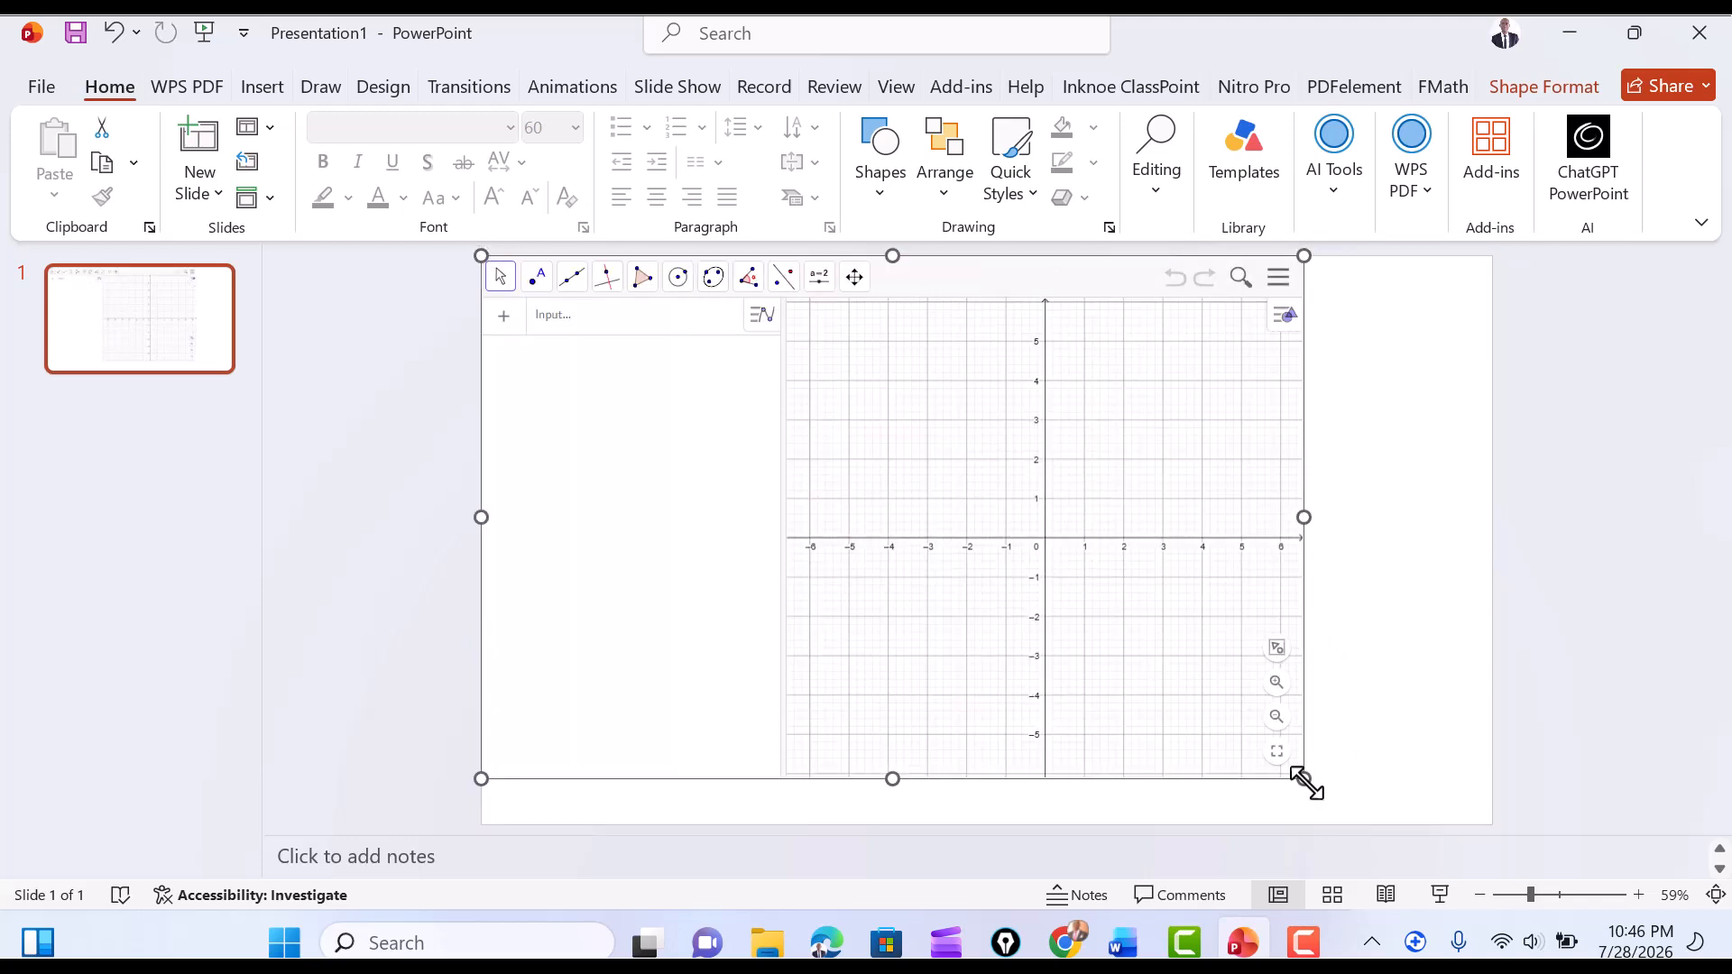
{"action": "left_click_drag", "start_coordinate": [1304, 779], "coordinate": [1493, 825]}
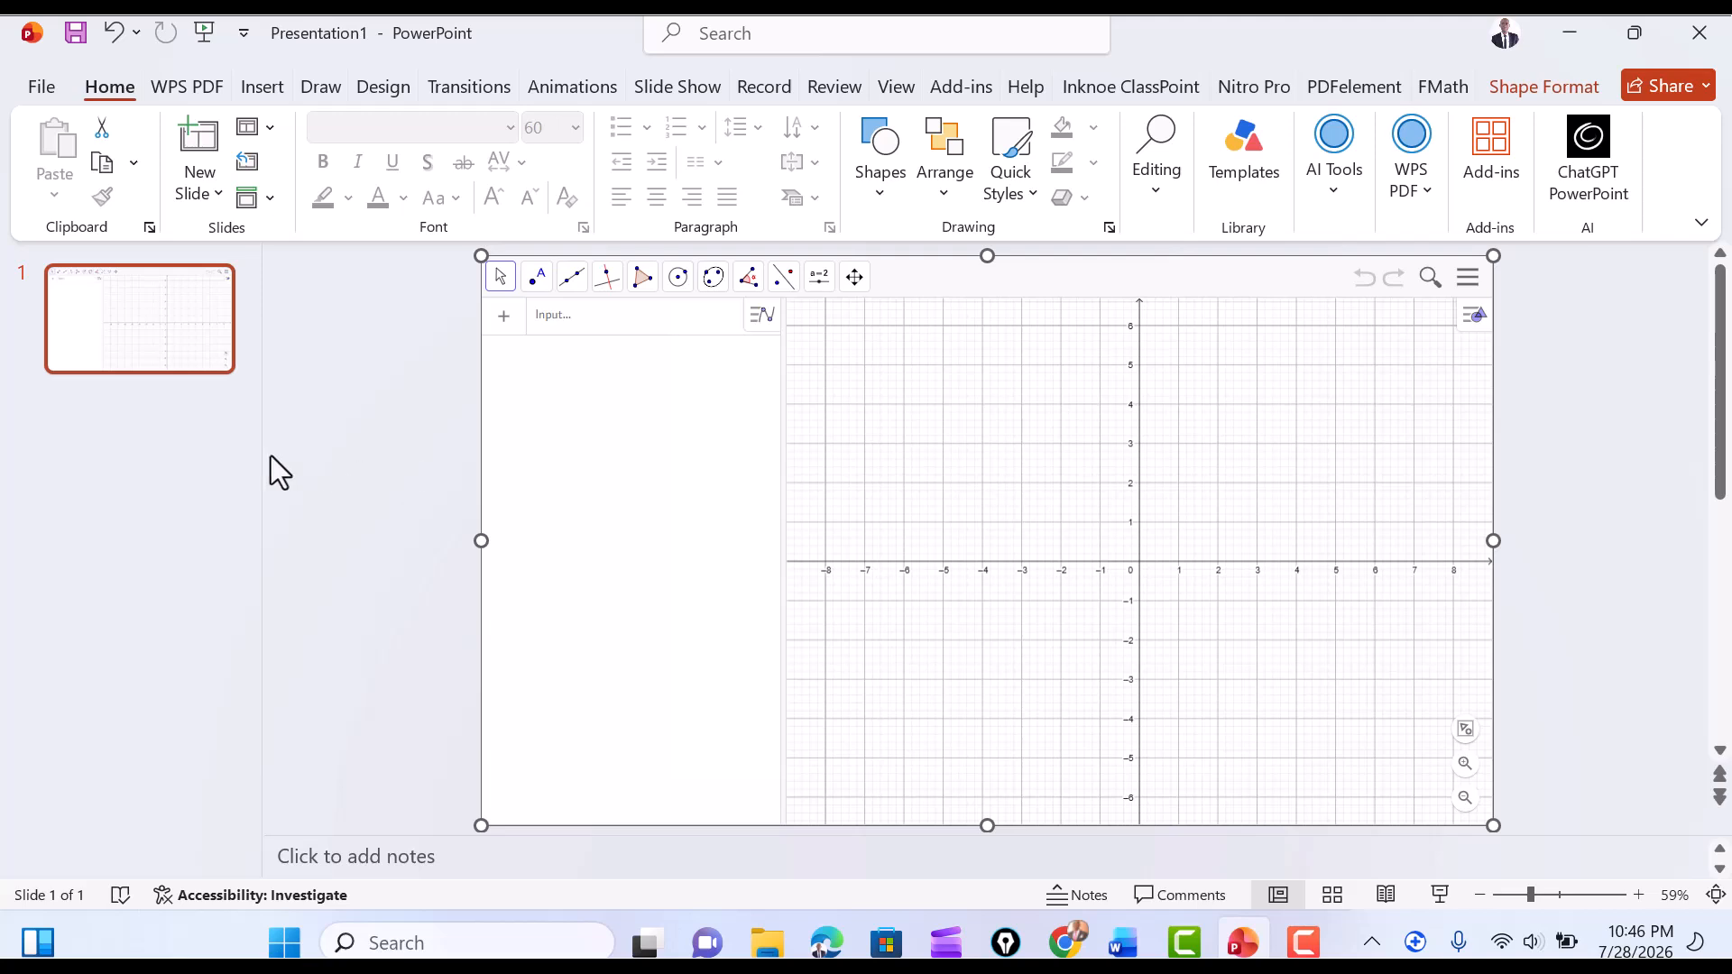
Add a new slide with the title layout and move it ahead of the GeoGebra slide.
{"action": "left_click", "coordinate": [175, 457]}
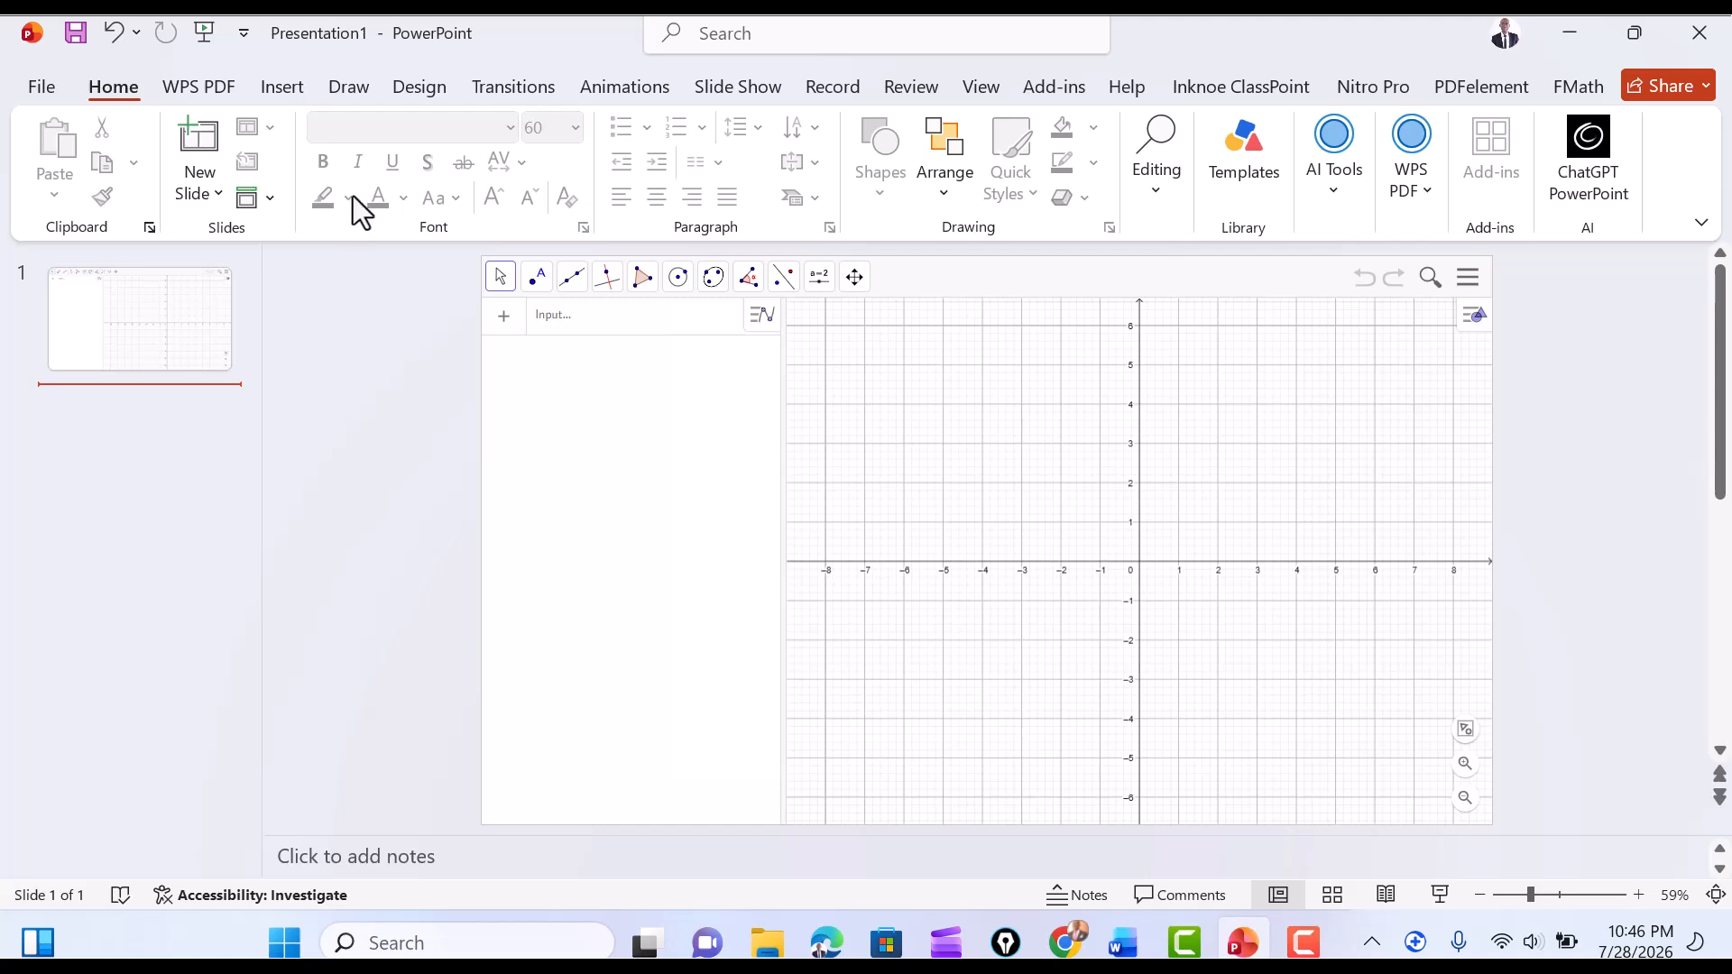
{"action": "left_click", "coordinate": [218, 193]}
{"action": "left_click", "coordinate": [224, 283]}
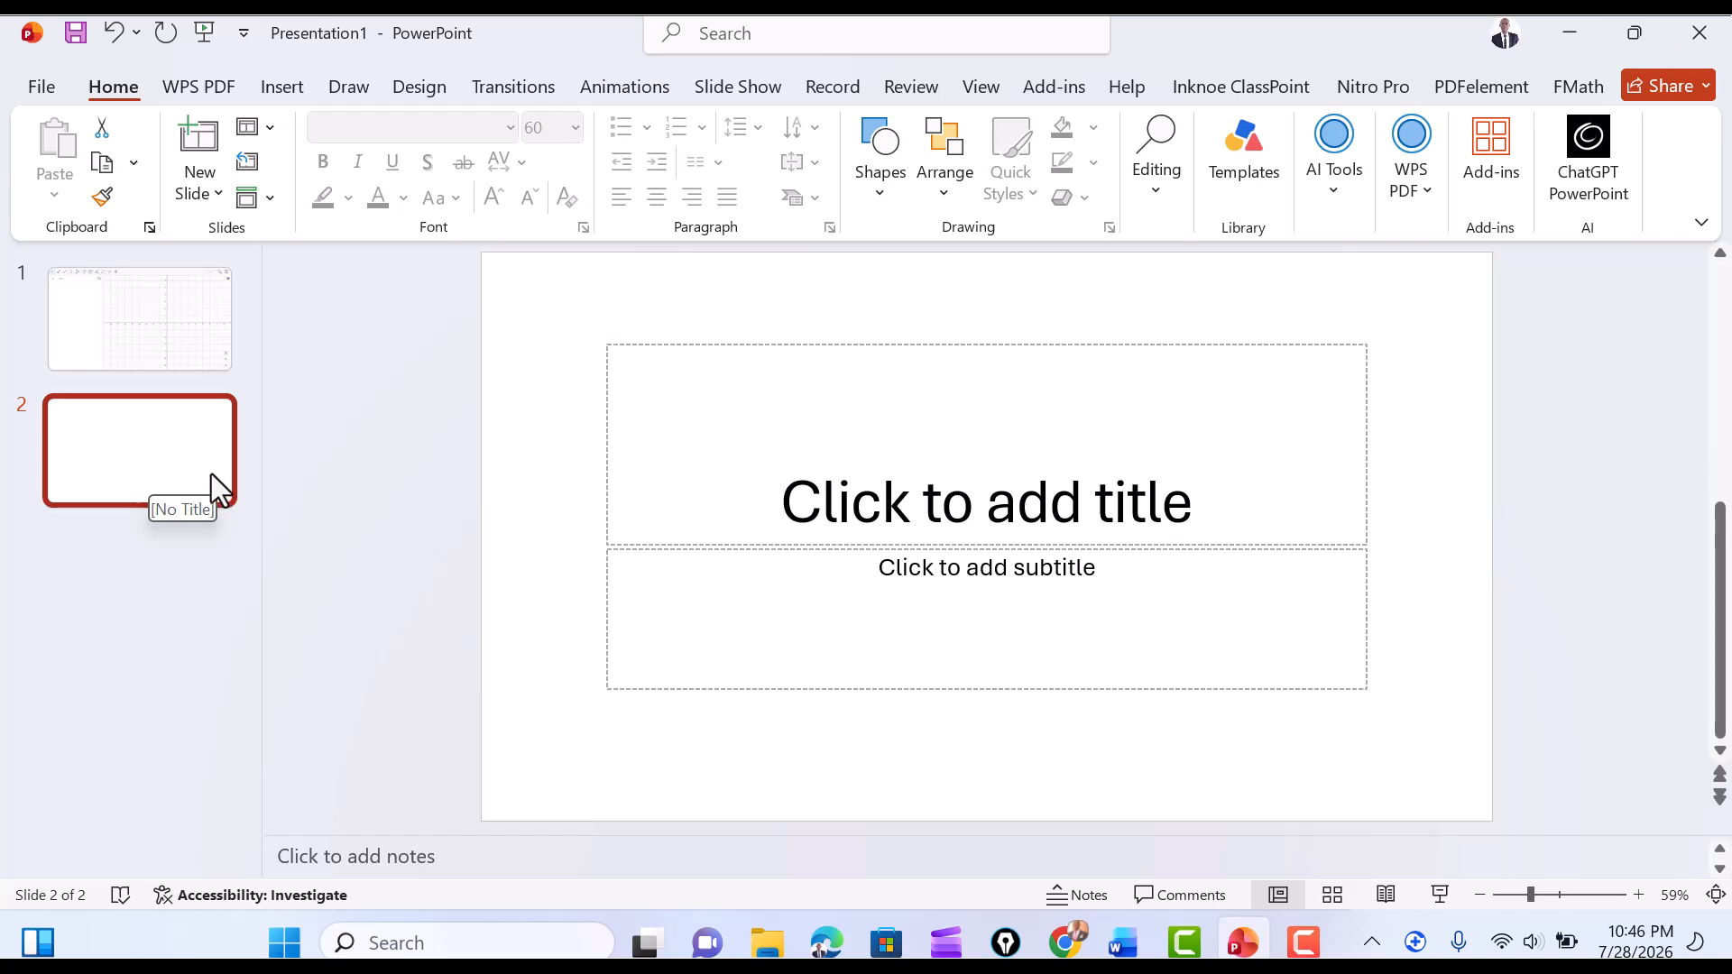
{"action": "left_click_drag", "start_coordinate": [213, 478], "coordinate": [215, 340]}
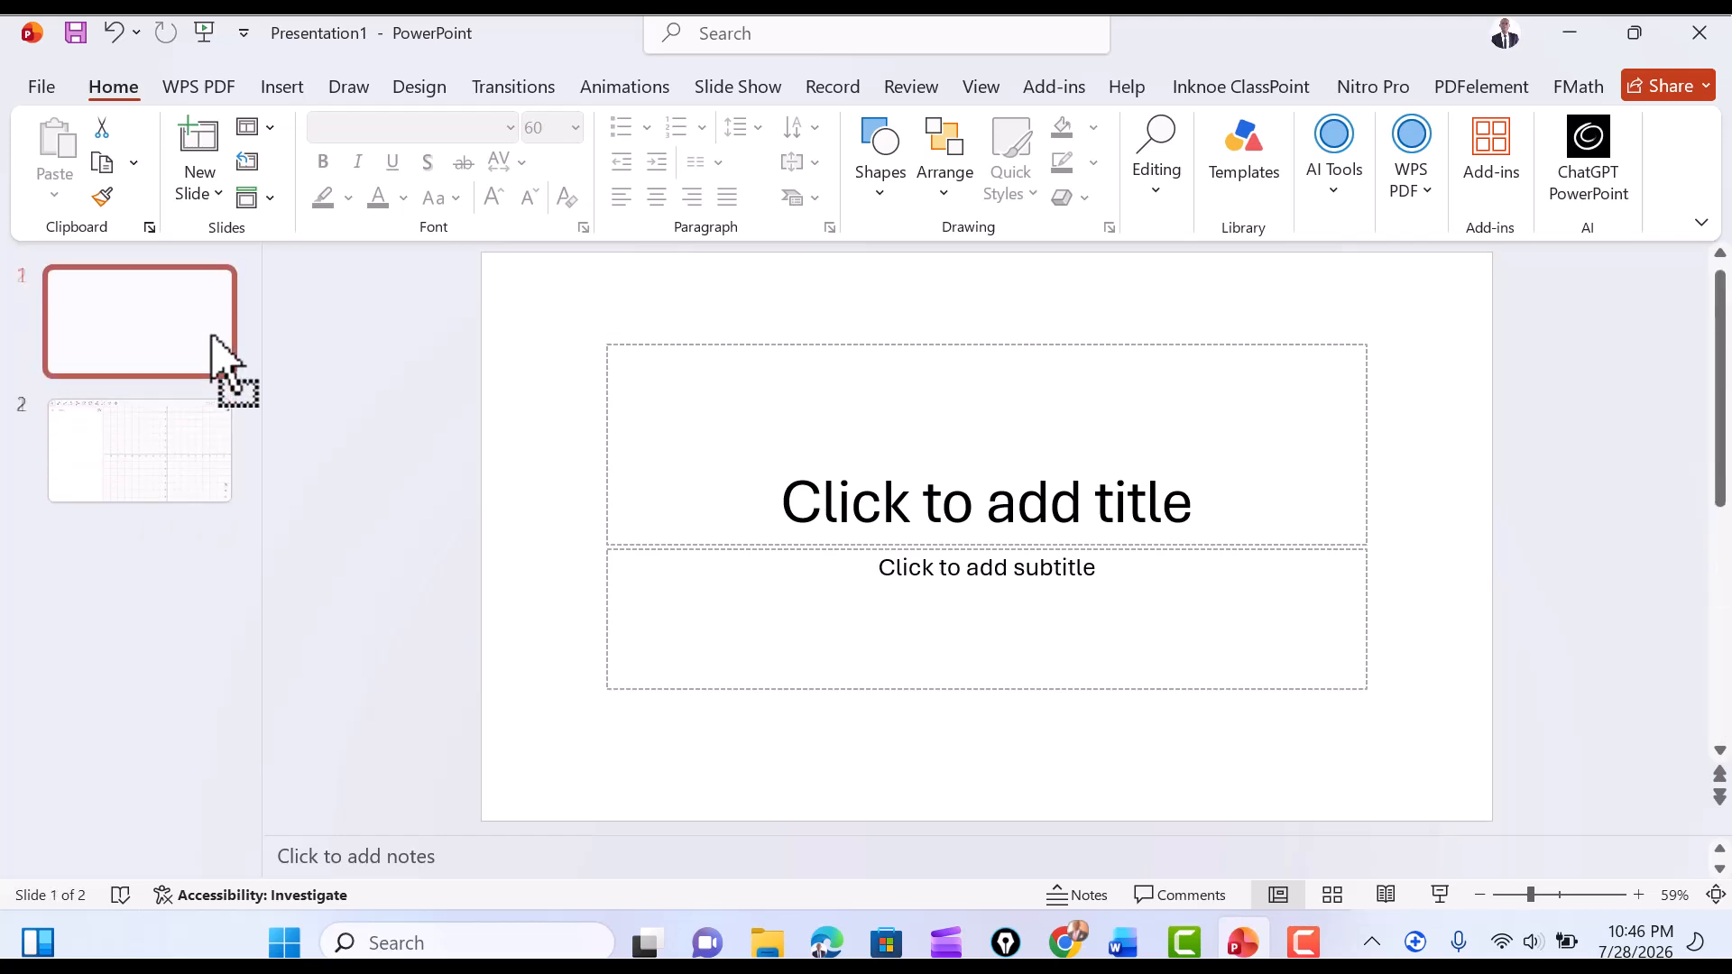
Delete the empty subtitle placeholder from the new first slide.
{"action": "left_click", "coordinate": [863, 478]}
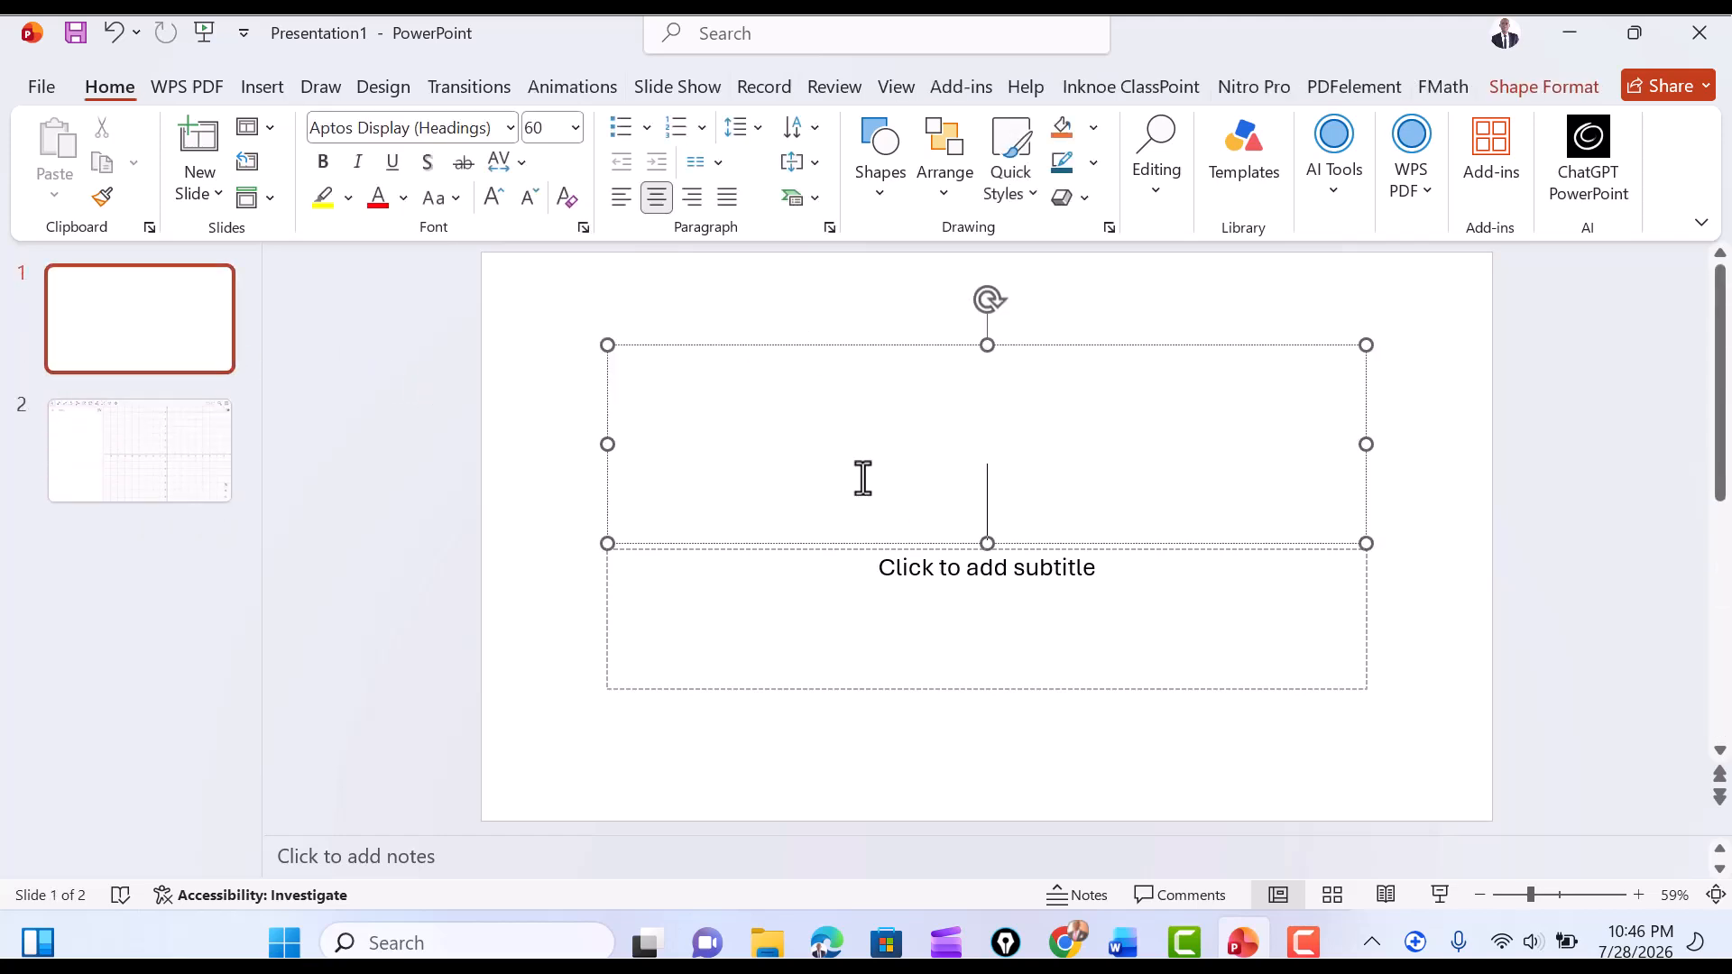
{"action": "left_click", "coordinate": [713, 694]}
{"action": "key", "text": "Delete"}
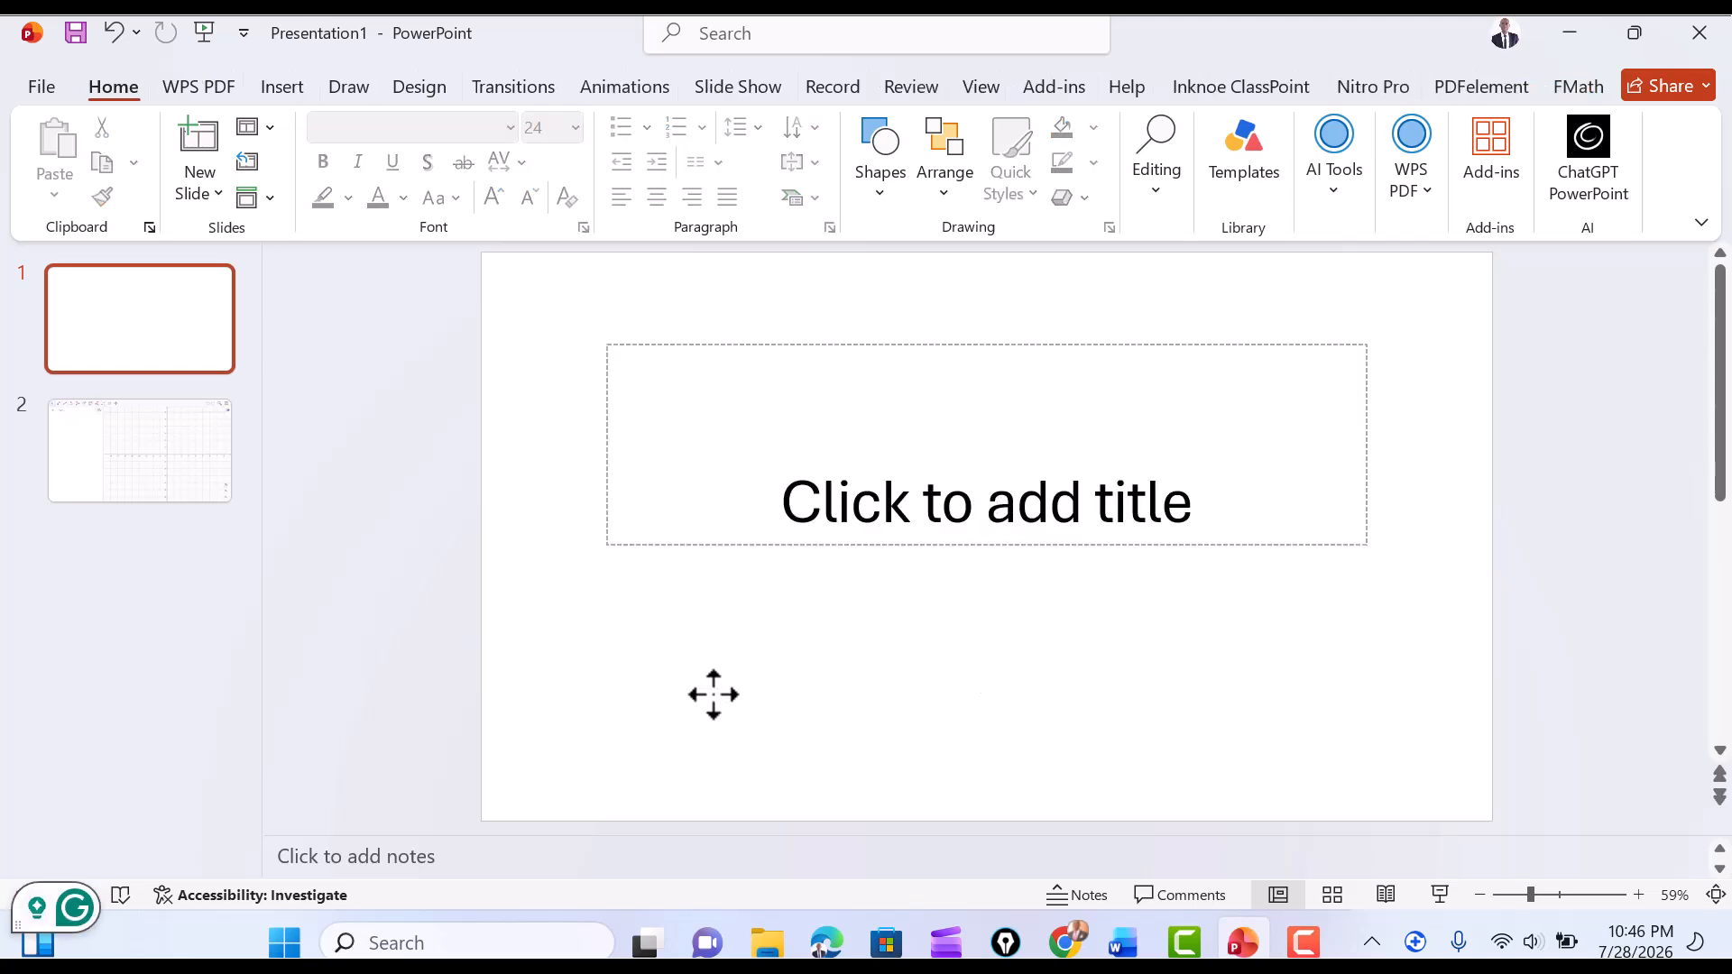
Enter "Area of a Rectangle" as the title of the first slide.
{"action": "left_click", "coordinate": [876, 468]}
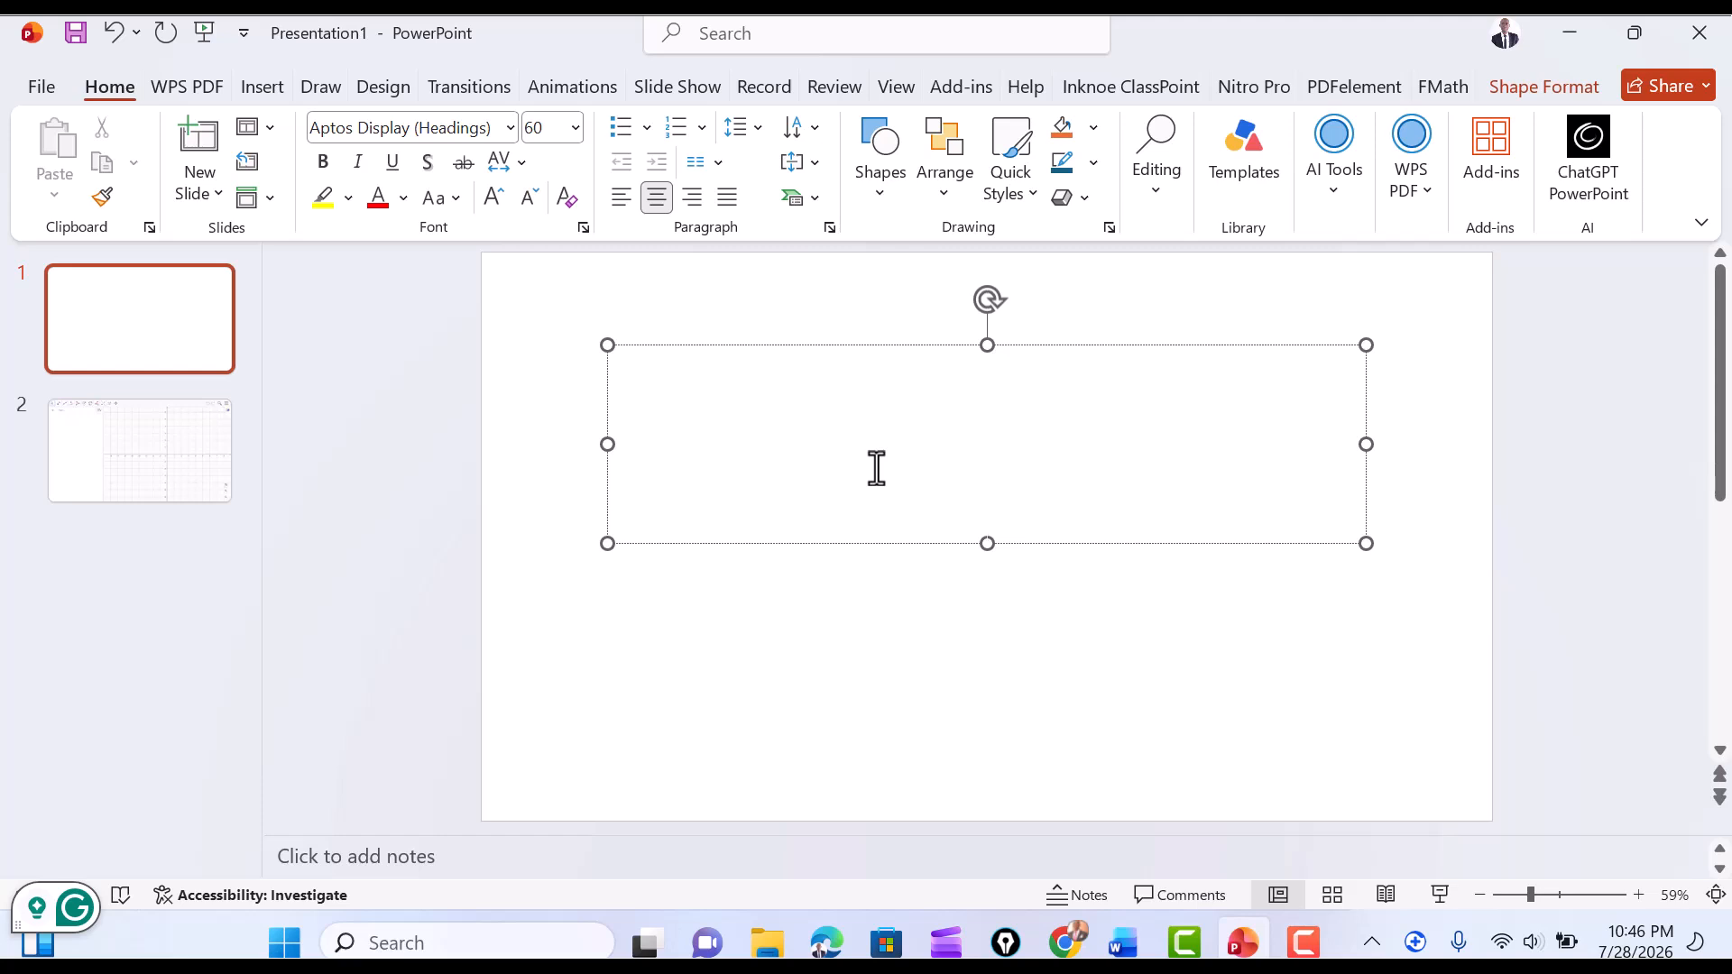
{"action": "type", "text": "Area "}
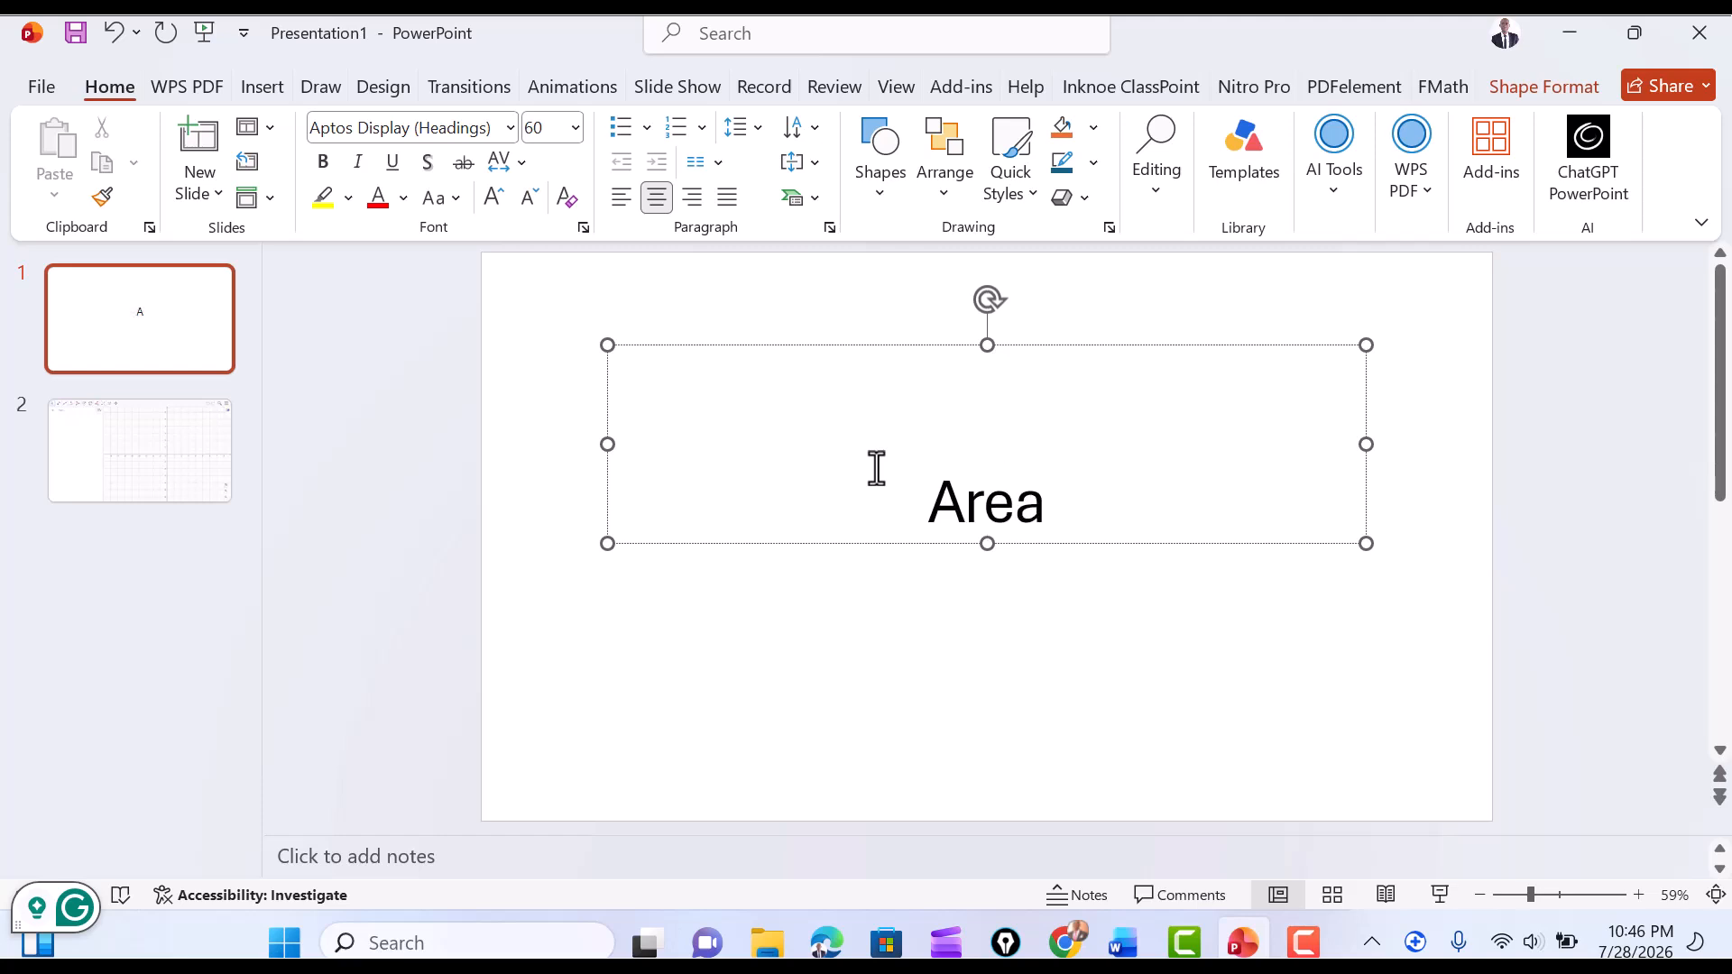
{"action": "type", "text": "of a "}
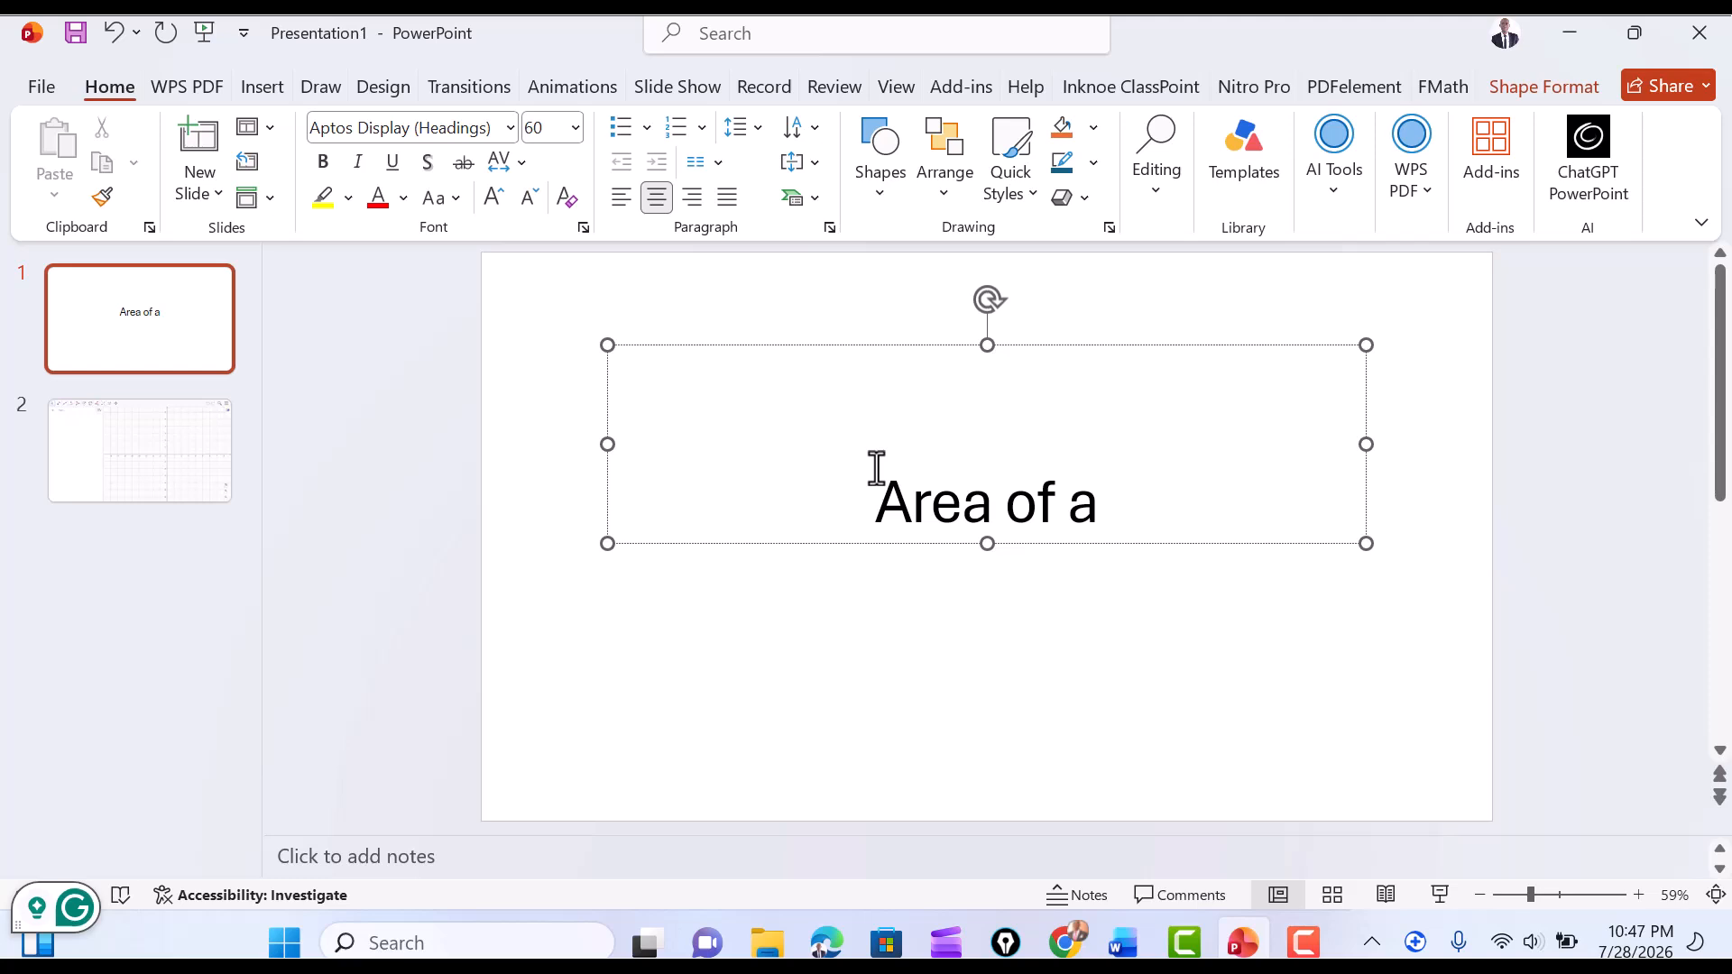
{"action": "type", "text": "Rec"}
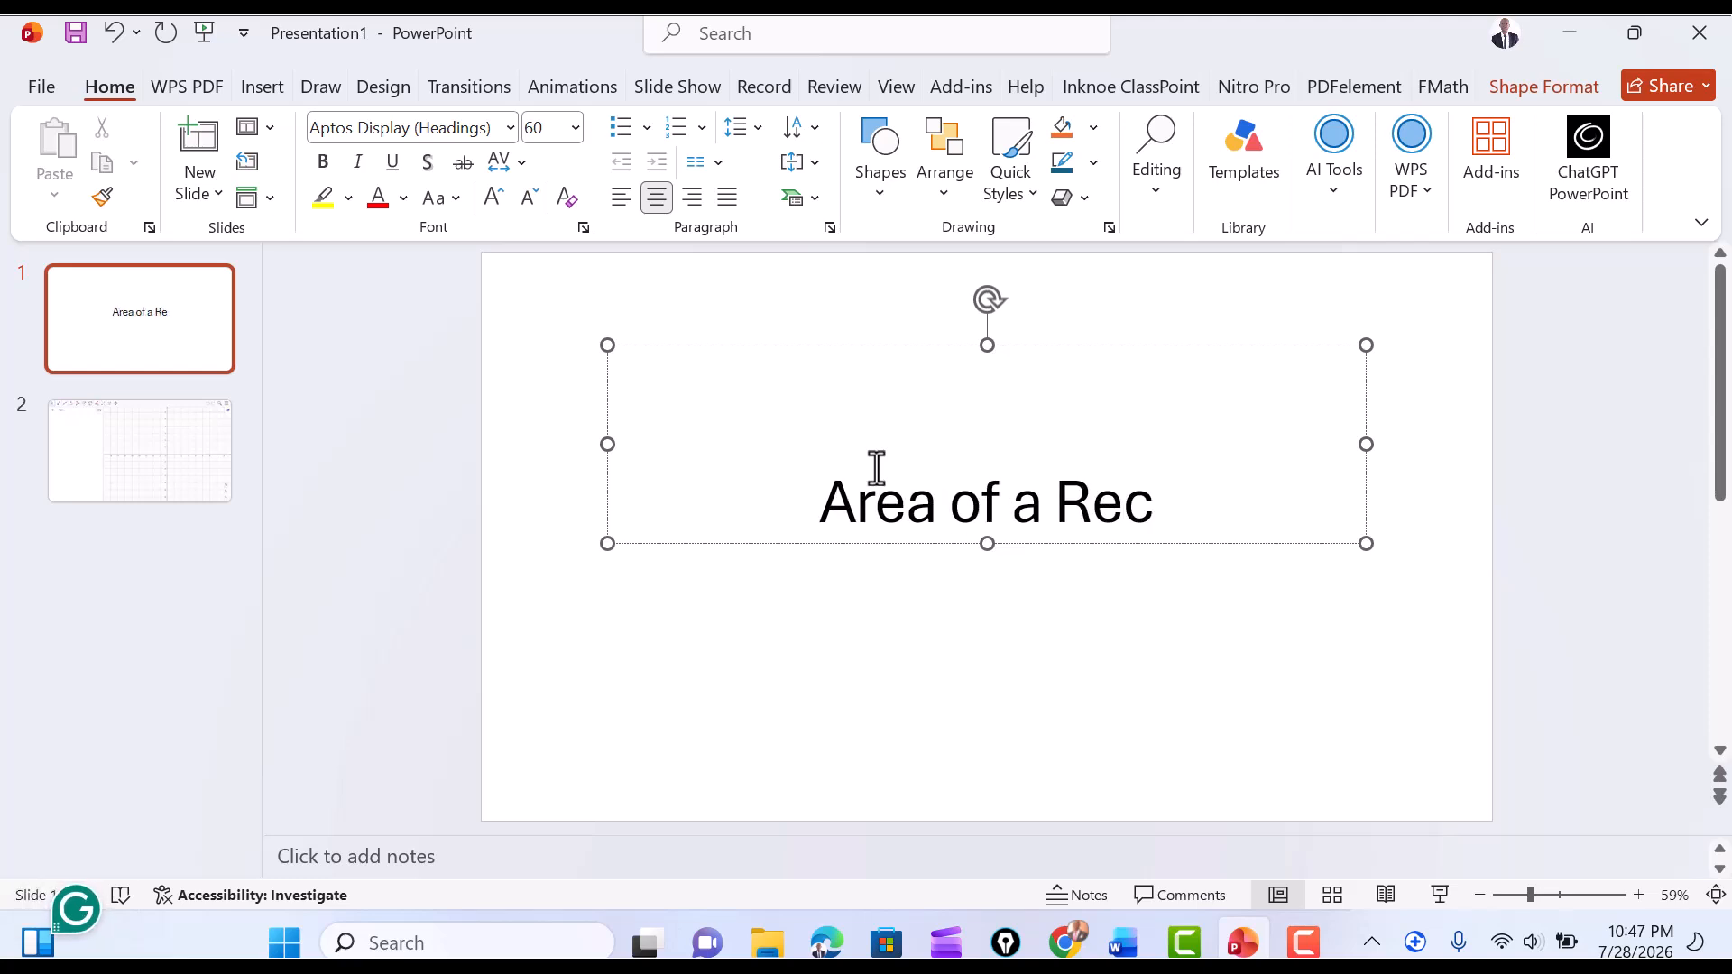
{"action": "type", "text": "ta"}
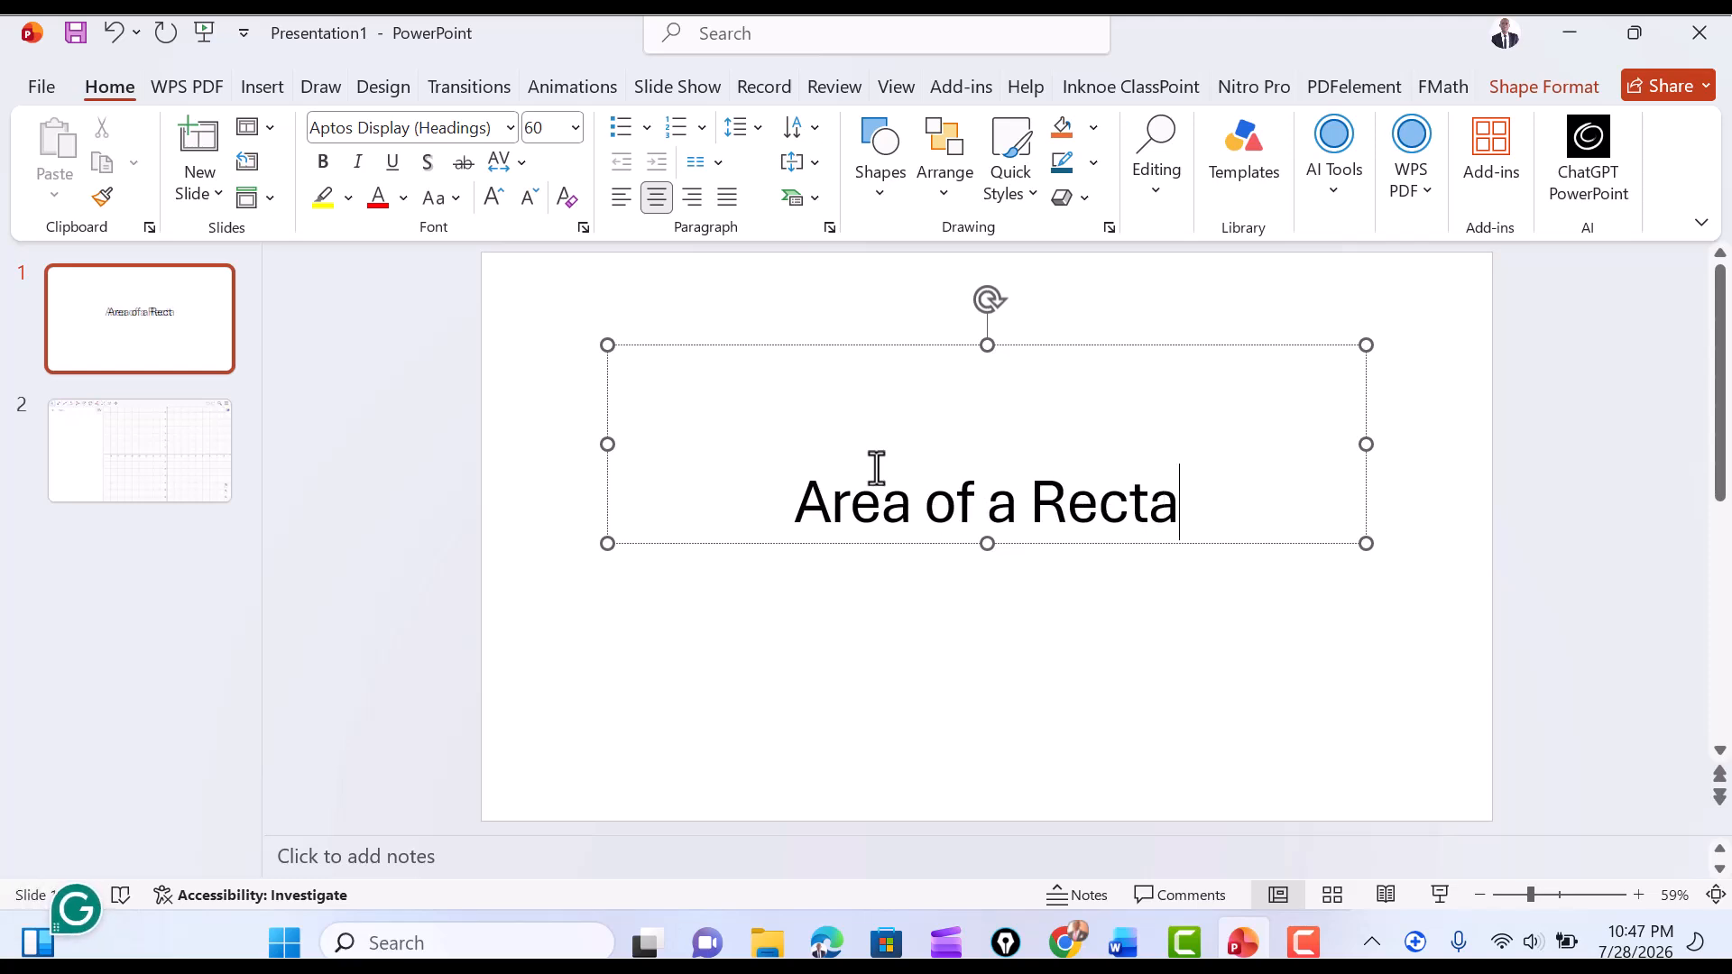
{"action": "type", "text": "ngle"}
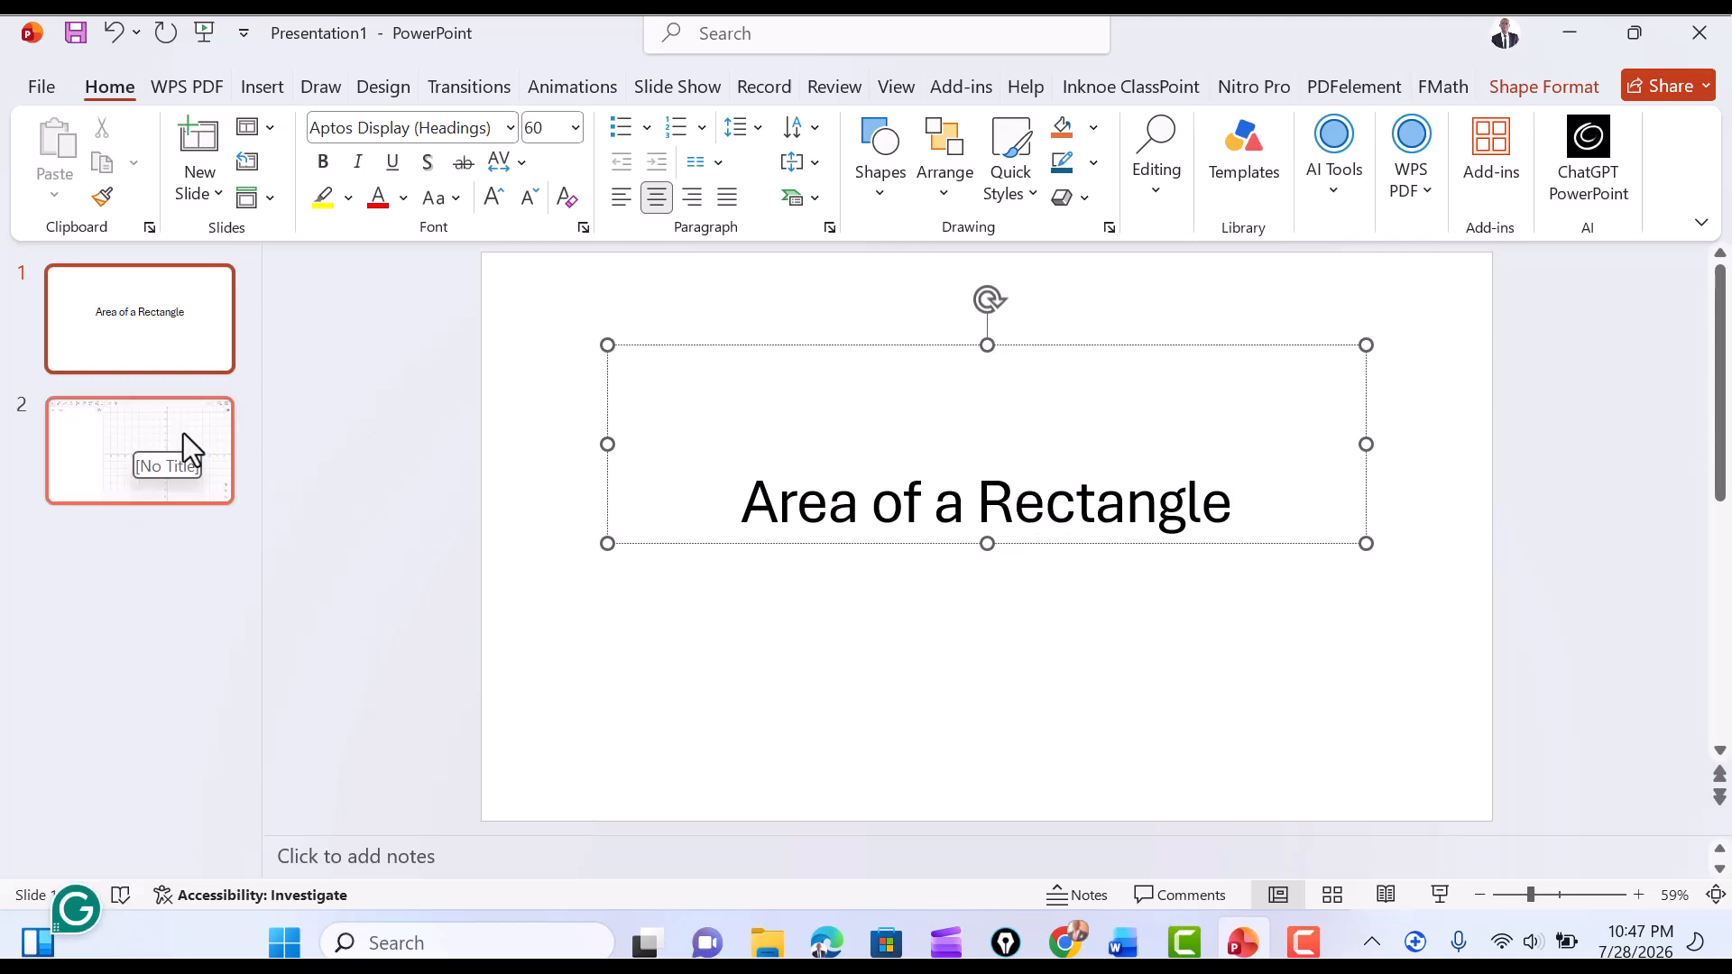
Start the slide show from the GeoGebra slide, page back to the title slide, and return to the GeoGebra slide.
{"action": "left_click", "coordinate": [126, 453]}
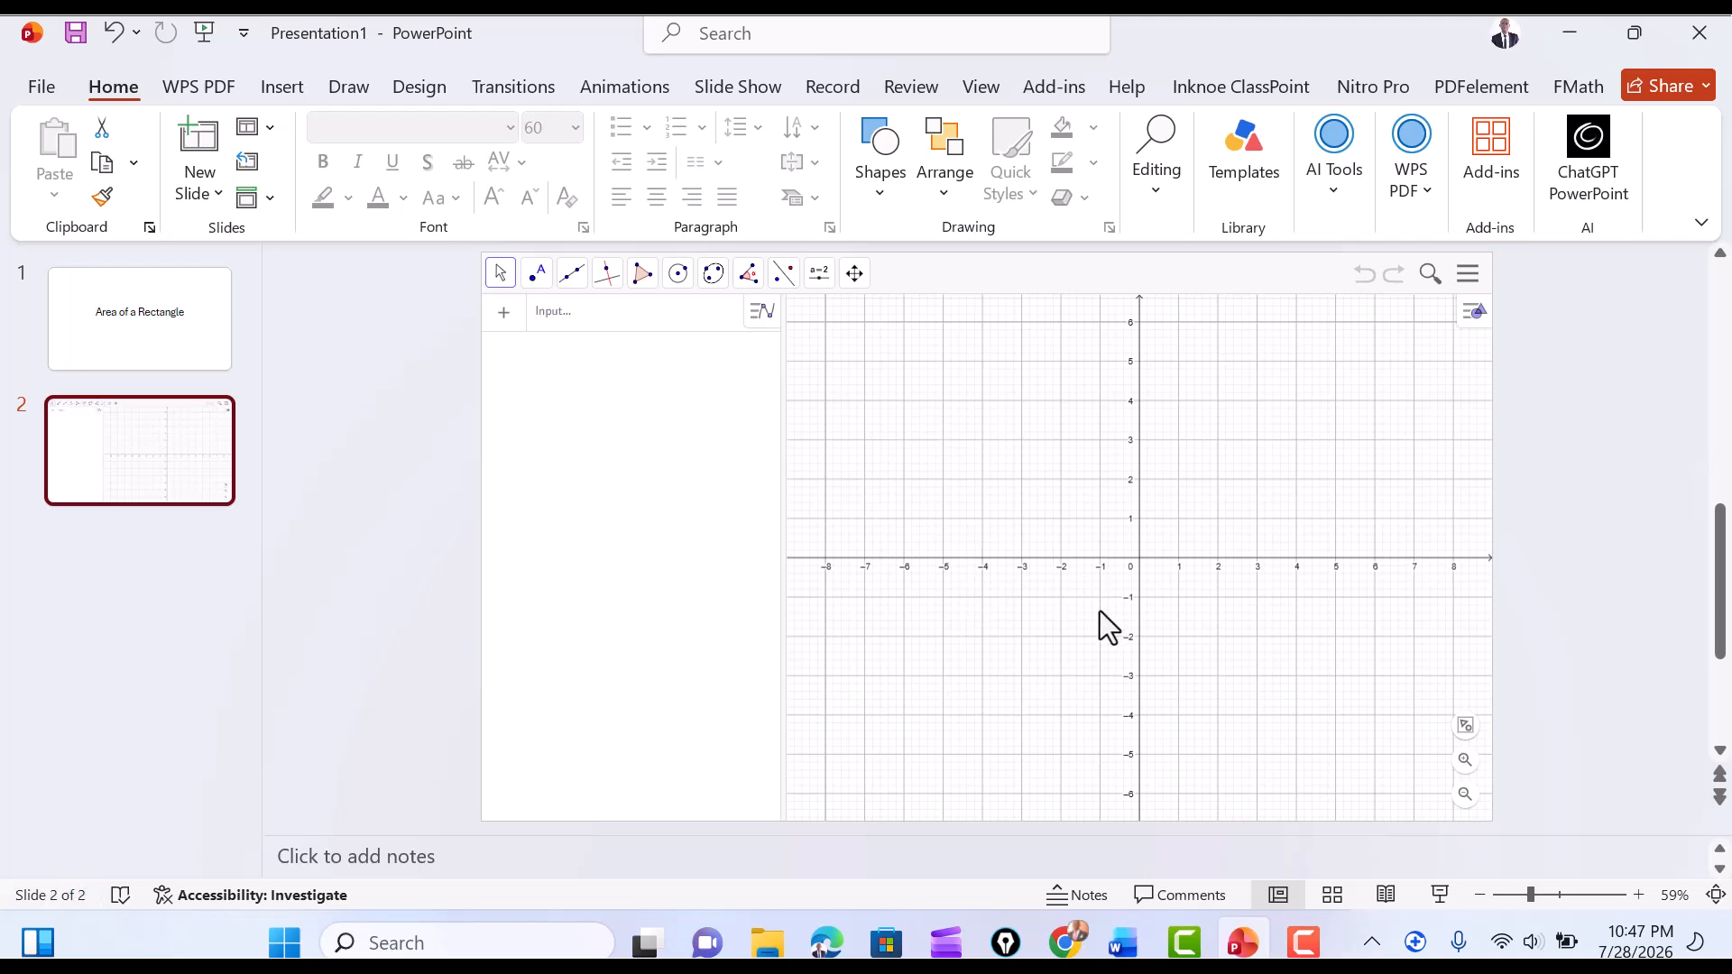
{"action": "left_click", "coordinate": [1440, 894]}
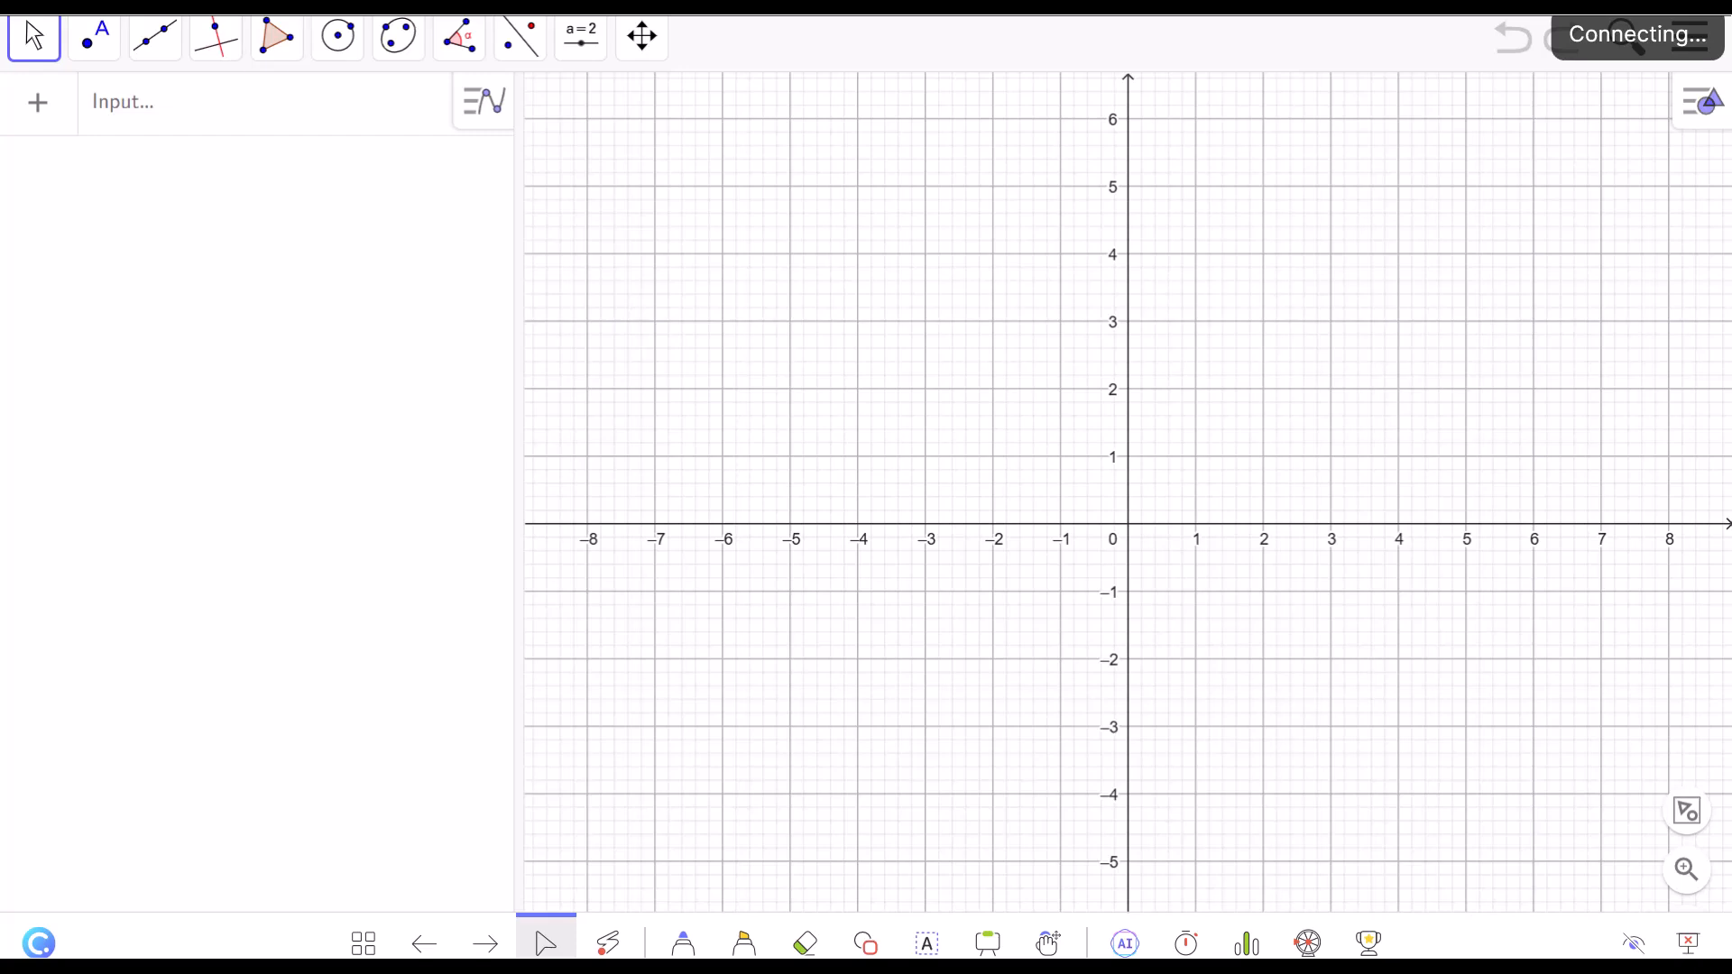
{"action": "left_click", "coordinate": [420, 943]}
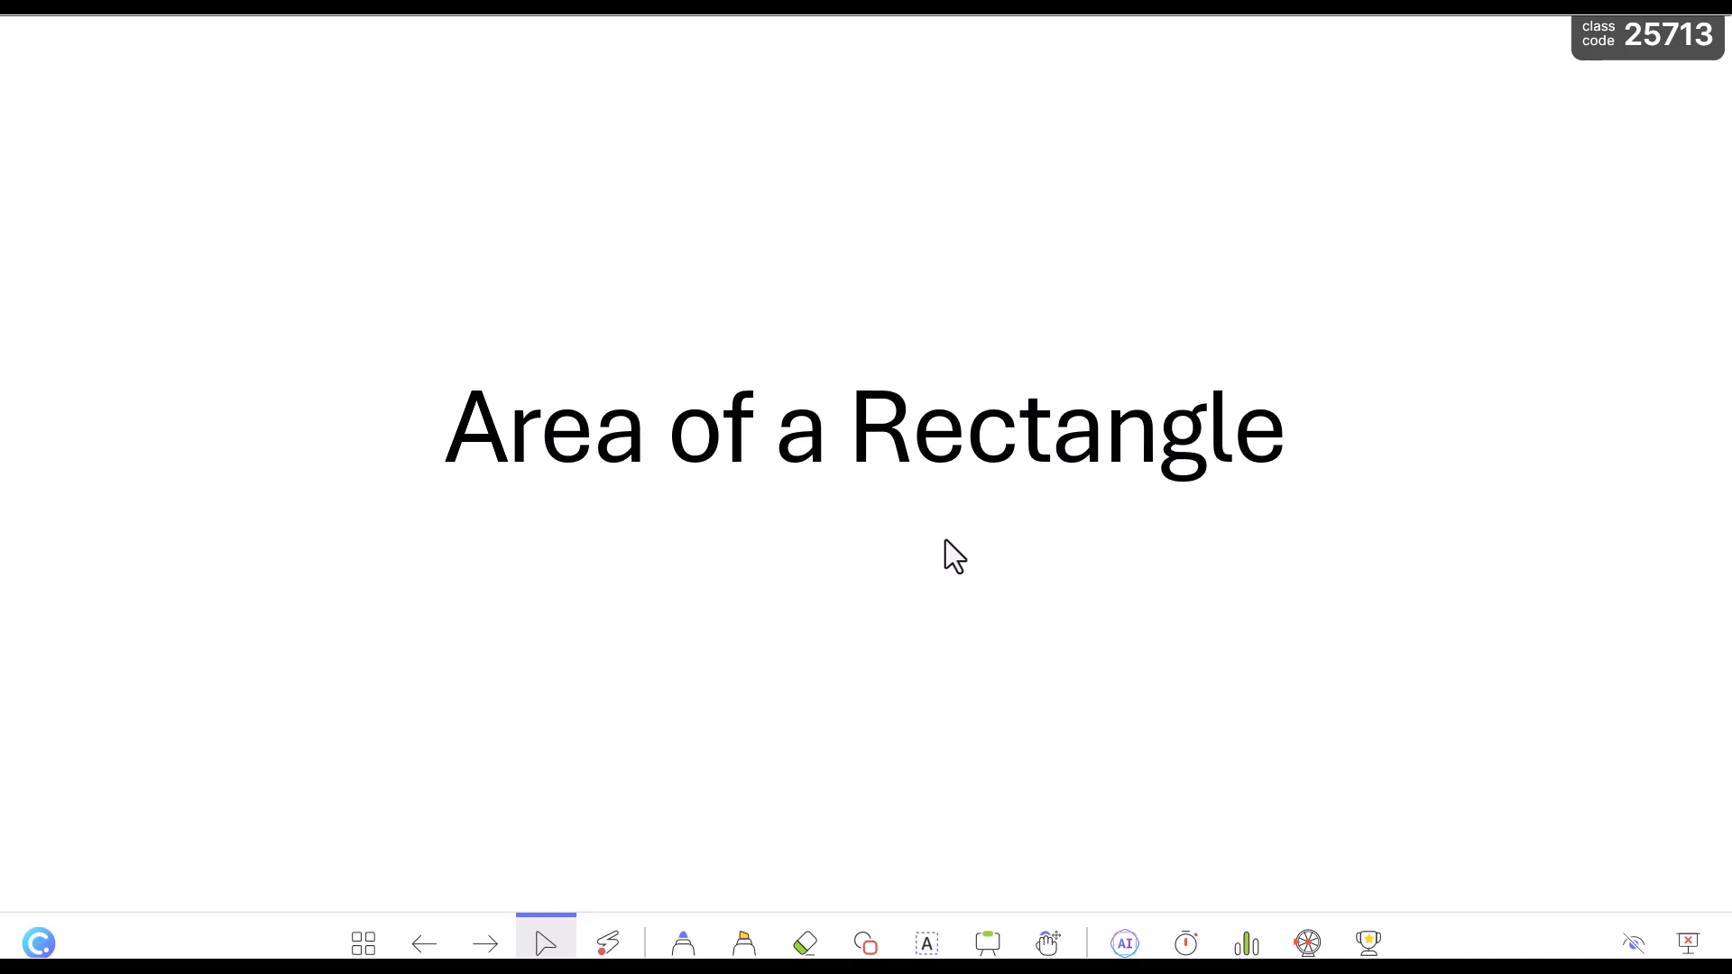
{"action": "key", "text": "Right"}
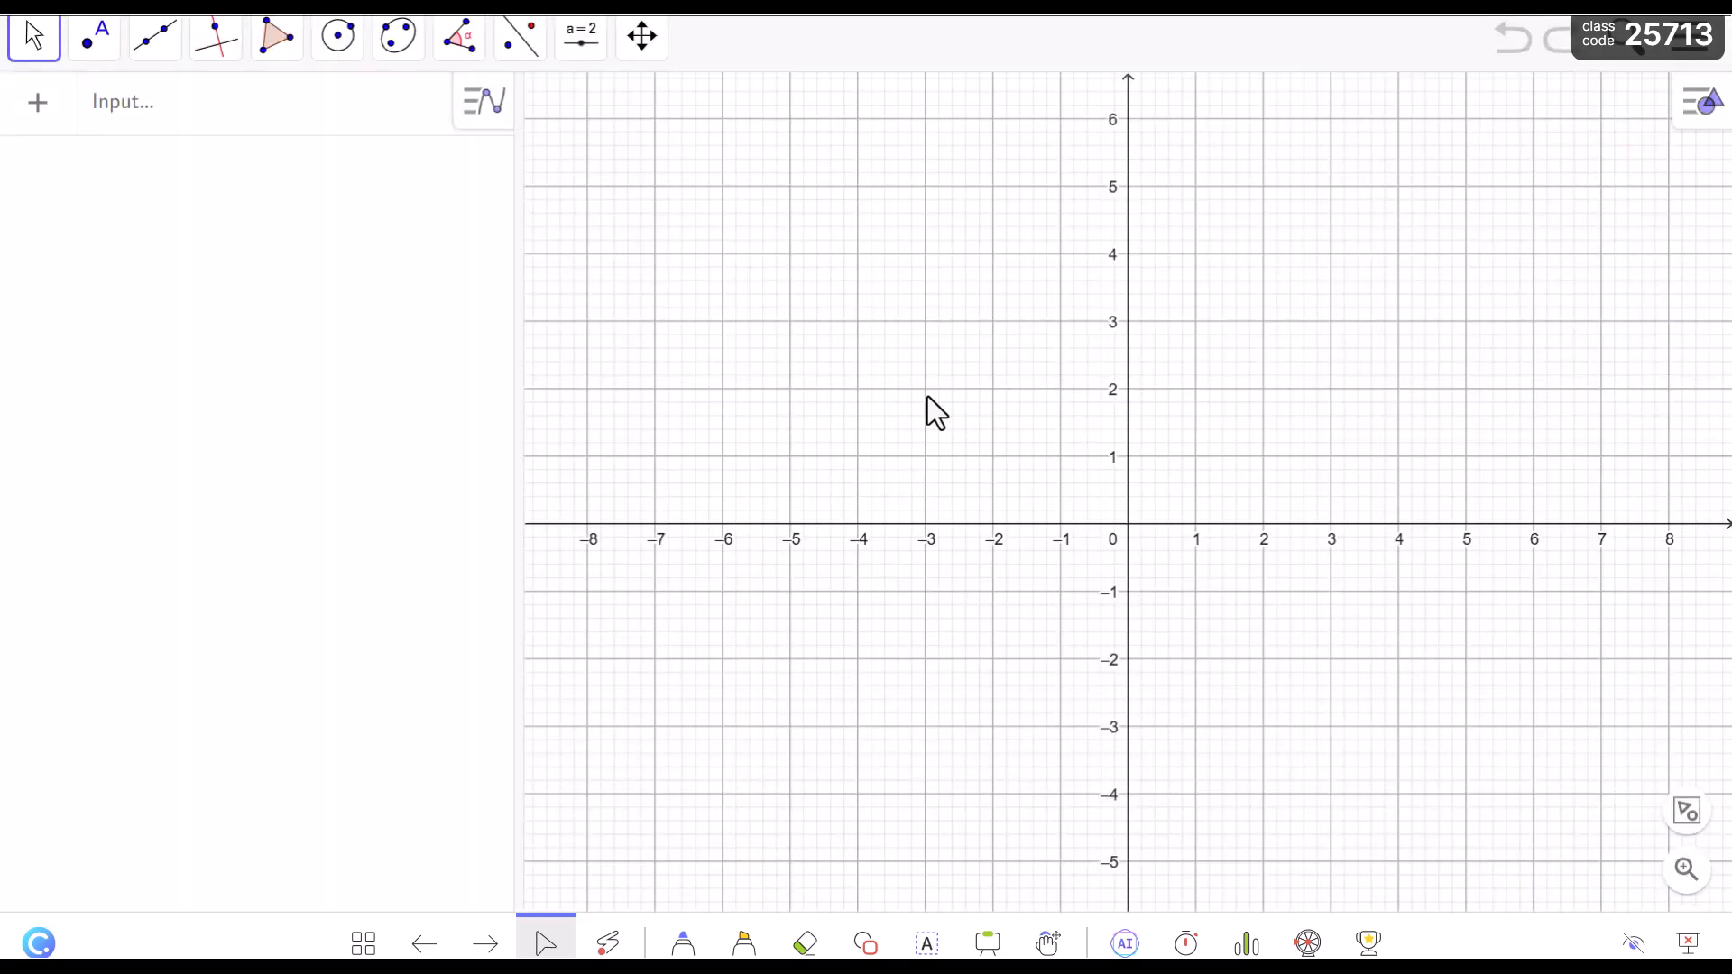
{"action": "key", "text": "Right"}
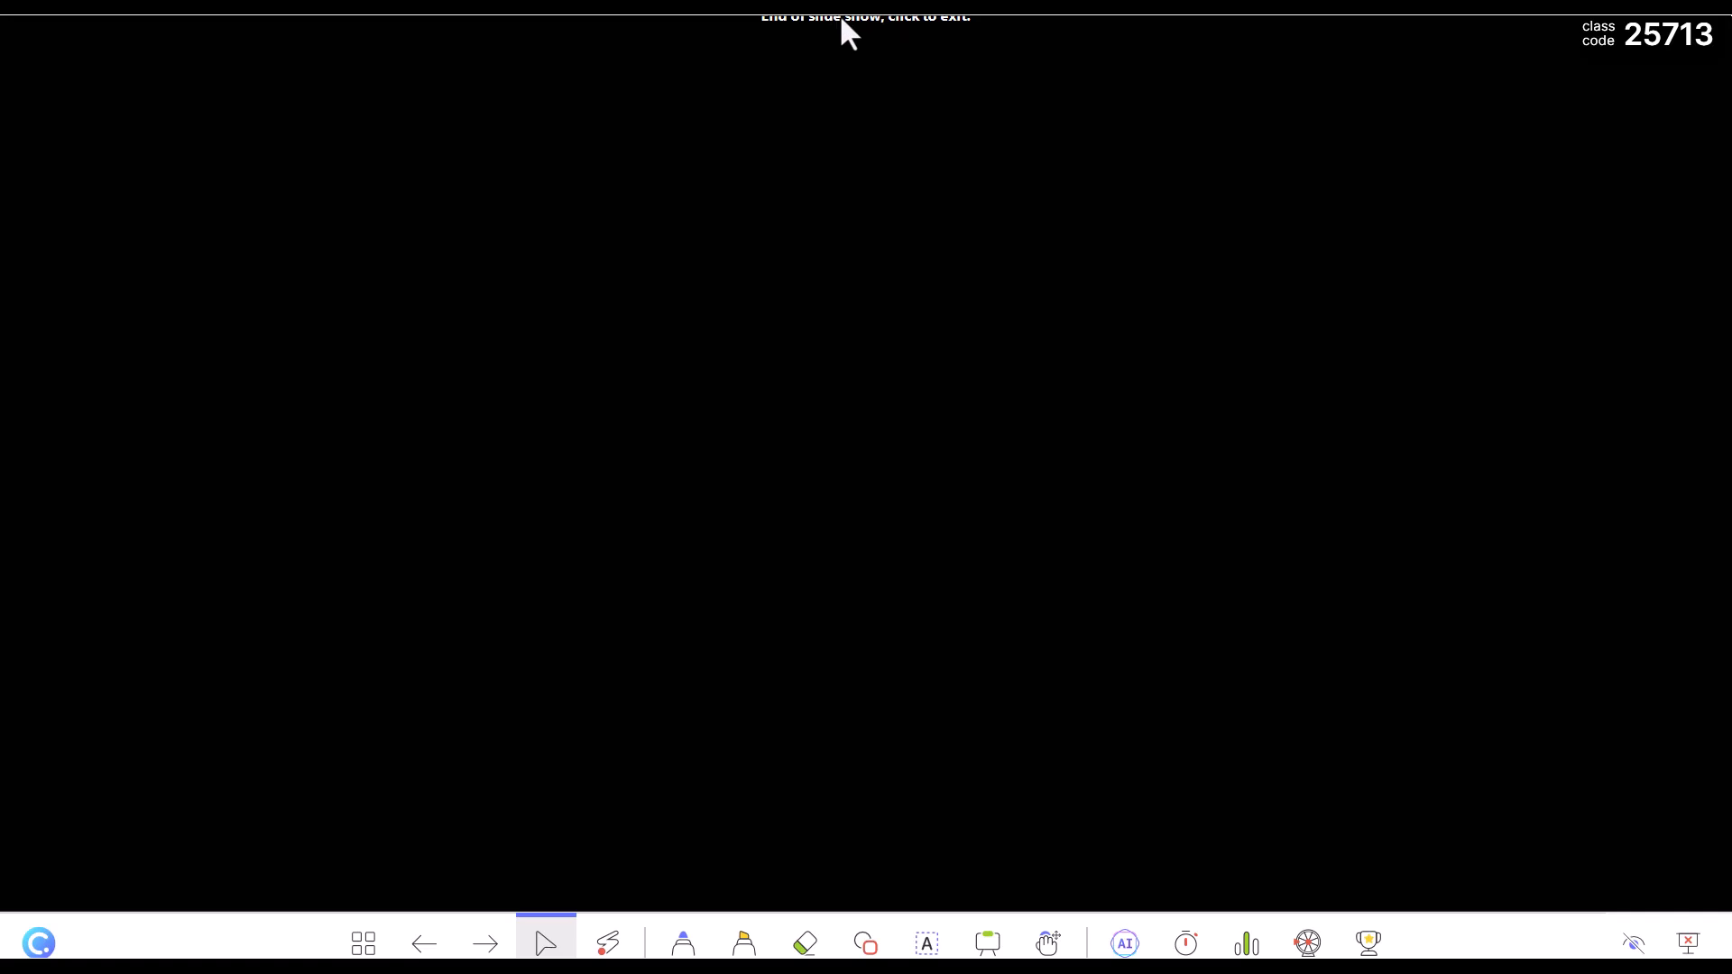
{"action": "key", "text": "Left"}
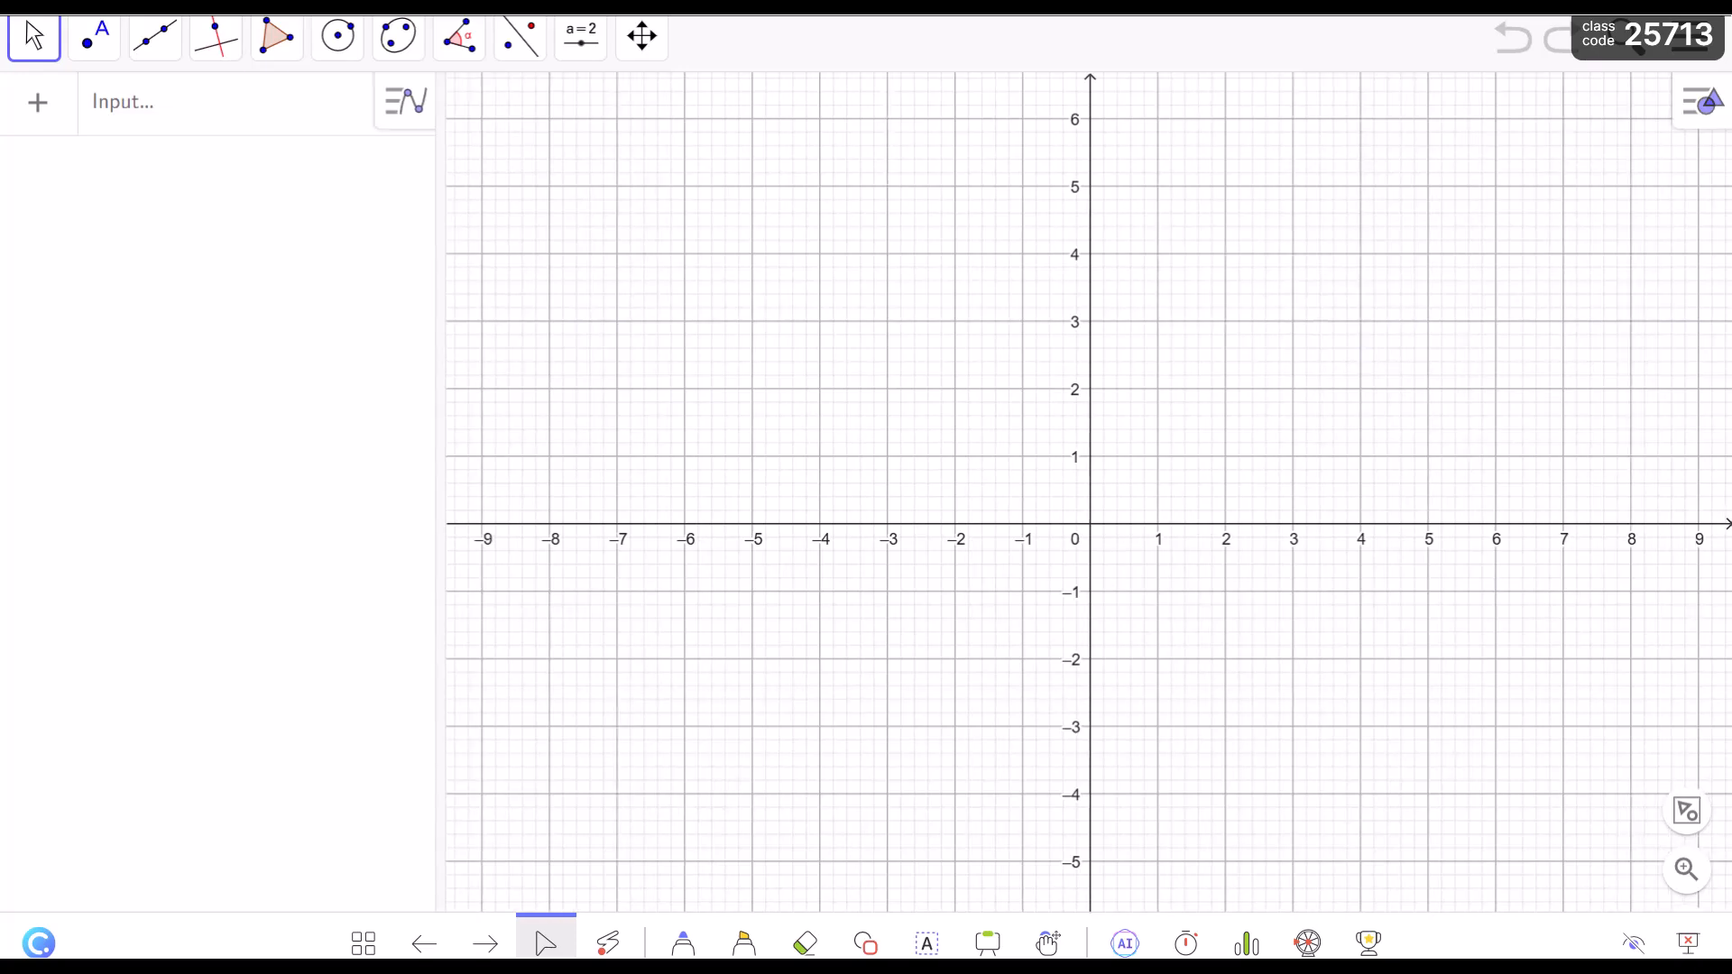
Hide the axes in the GeoGebra graphics view while keeping the grid.
{"action": "left_click_drag", "start_coordinate": [987, 388], "coordinate": [1016, 388]}
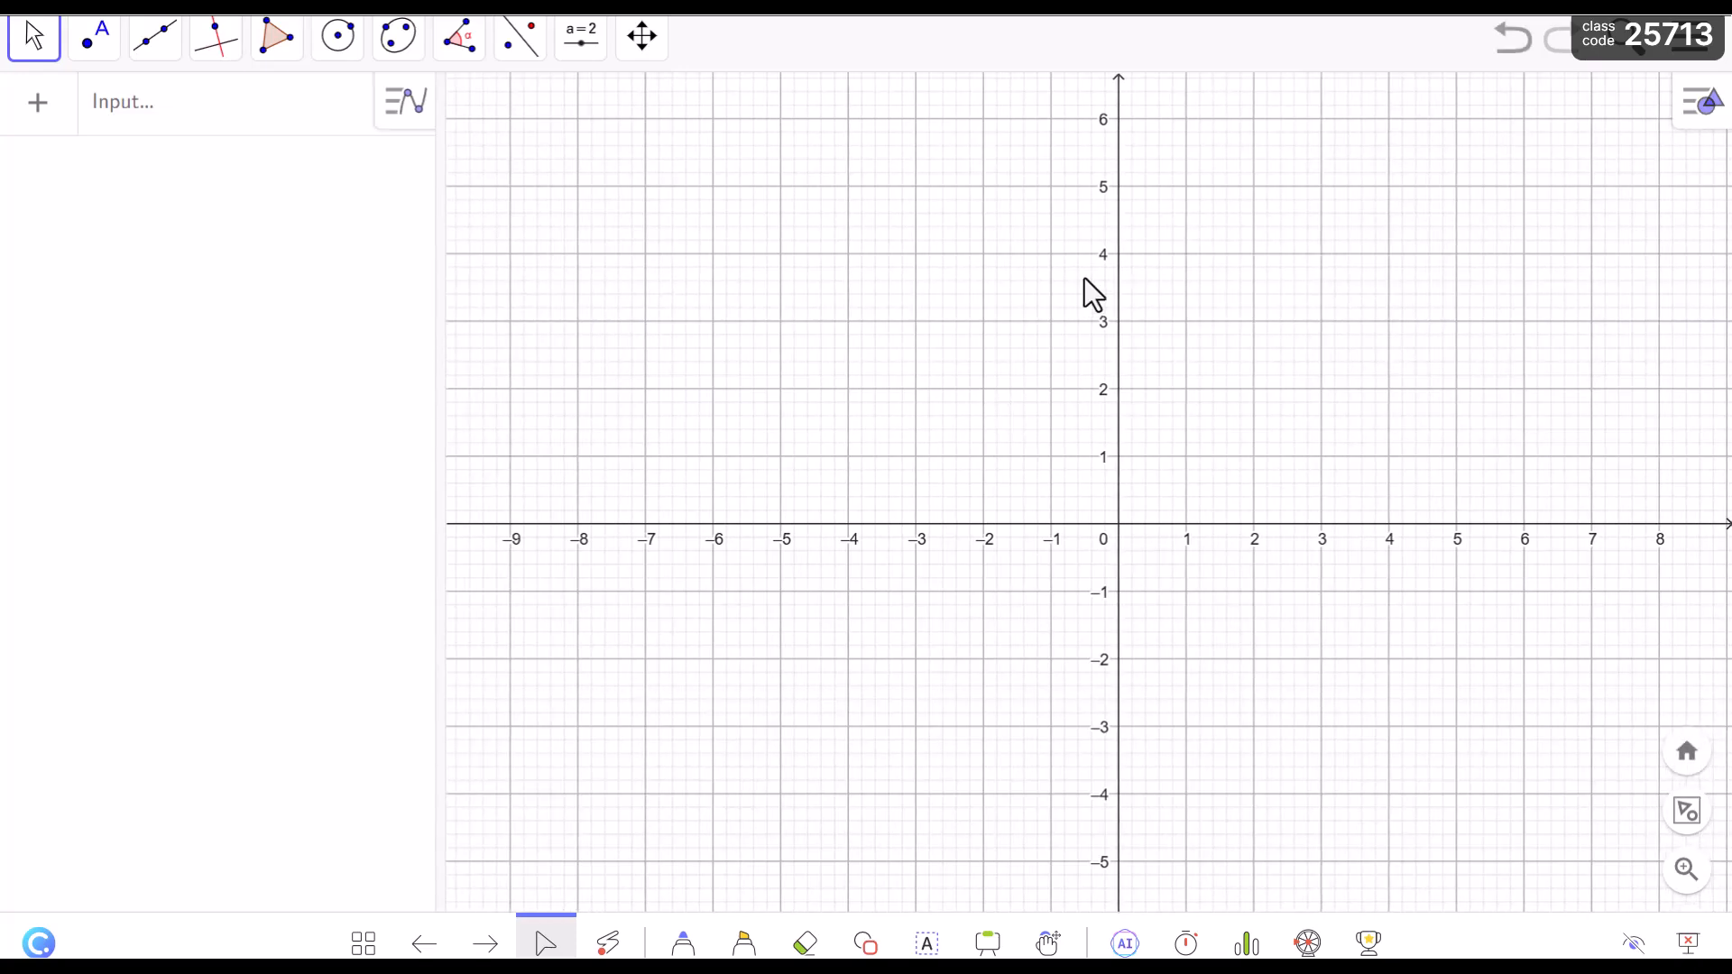
{"action": "right_click", "coordinate": [953, 318]}
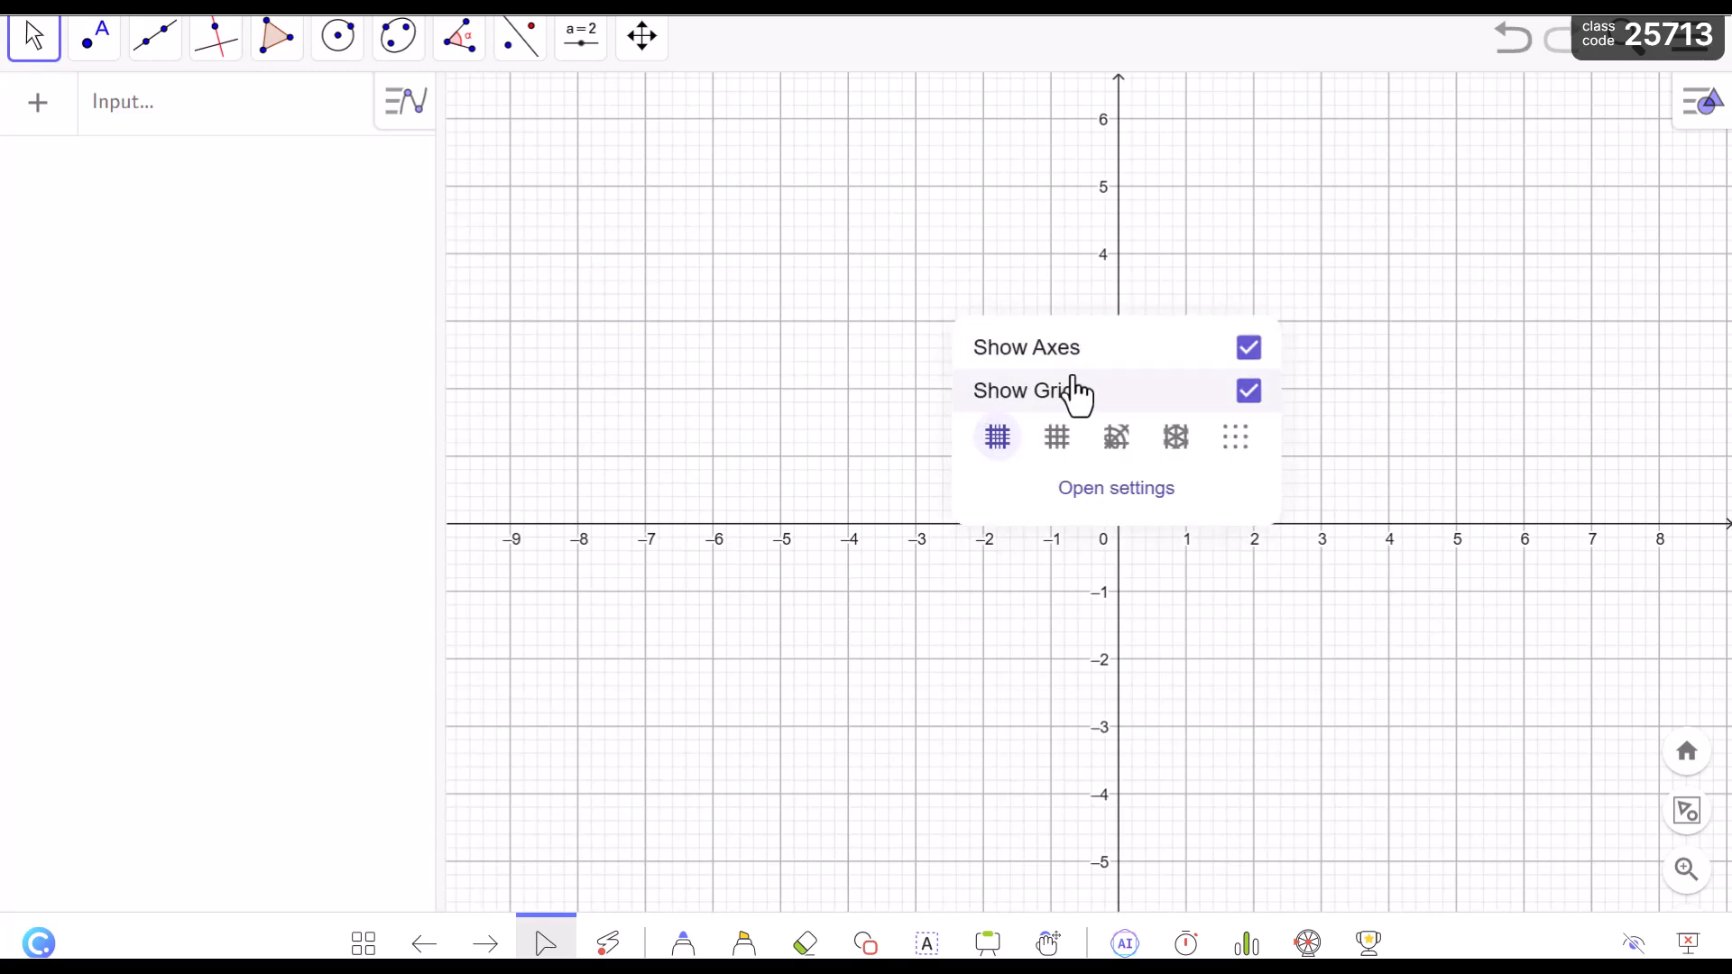
{"action": "left_click", "coordinate": [1251, 349]}
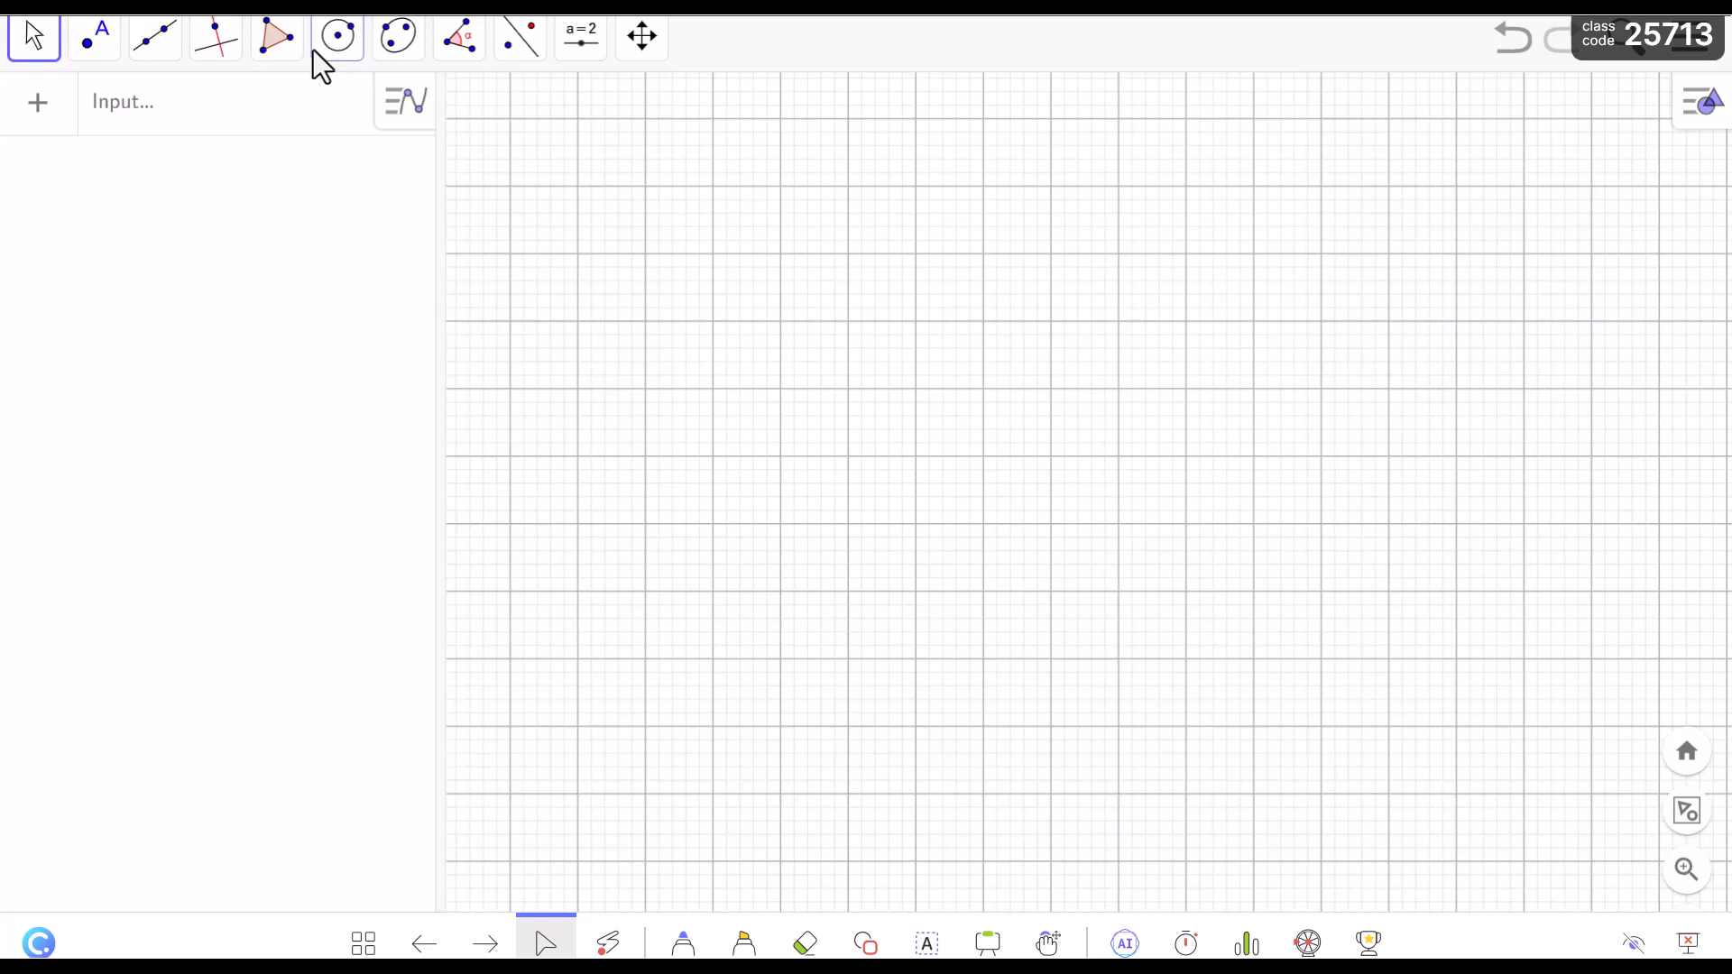
Draw a closed rectangle ABCD on the grid with the Polygon tool, 5 units wide and 3 units high, starting at its upper-left corner.
{"action": "left_click", "coordinate": [305, 117]}
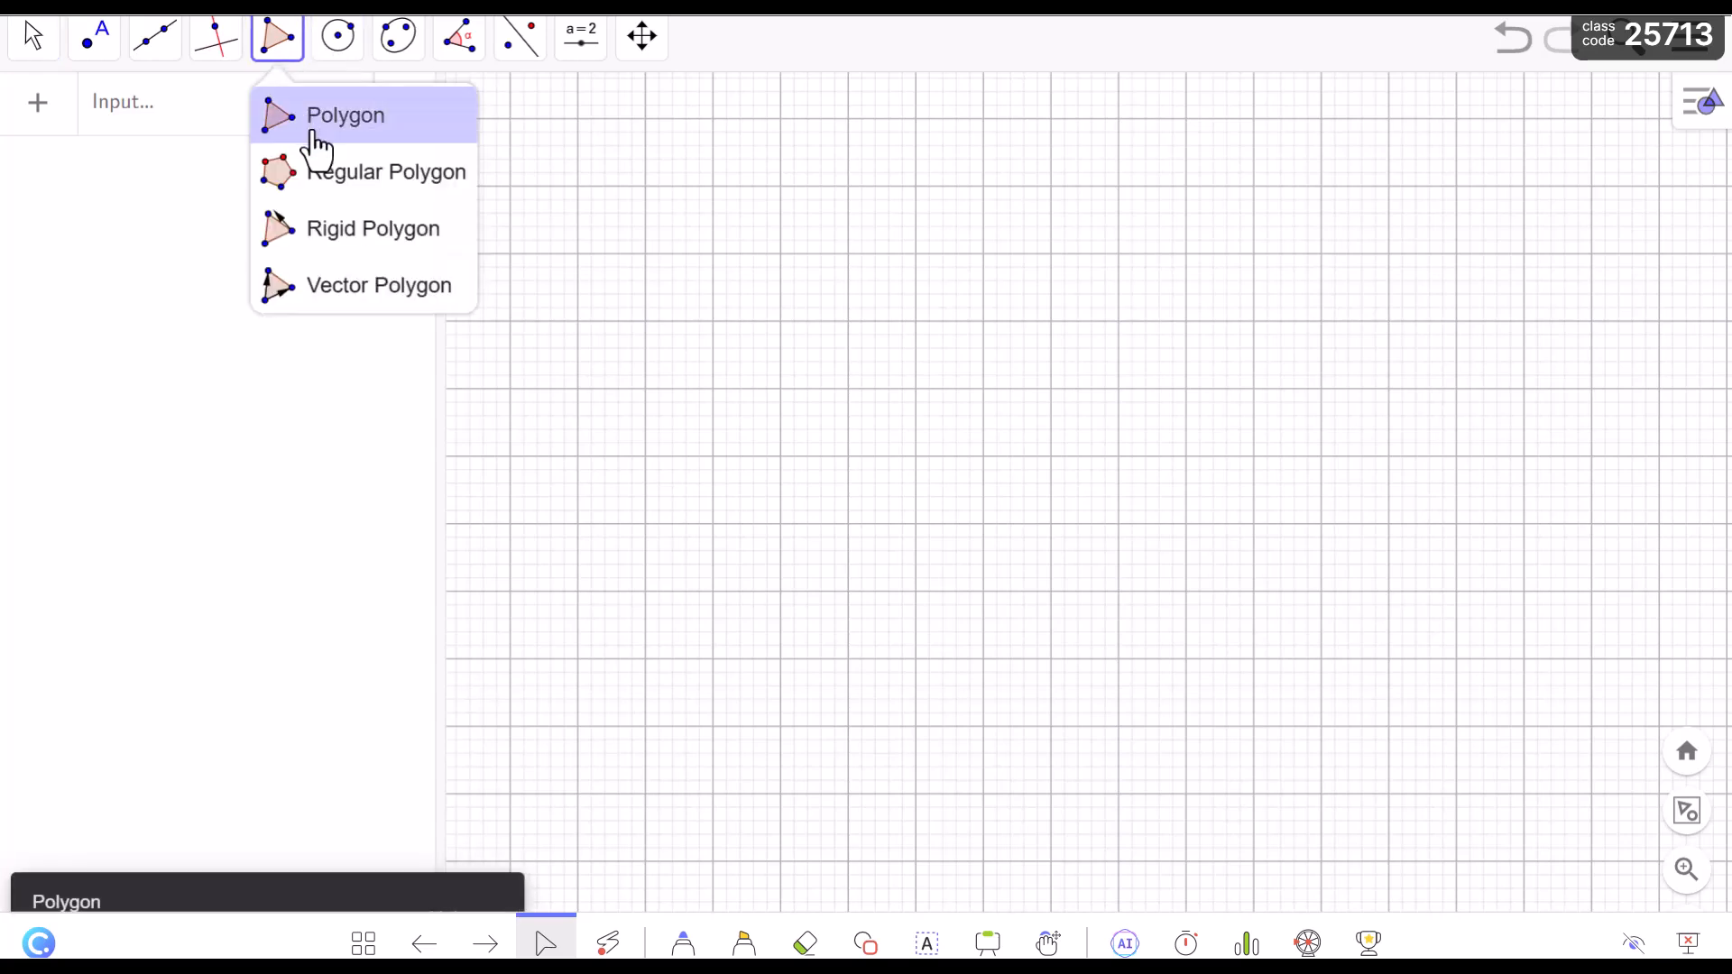
{"action": "left_click", "coordinate": [312, 128]}
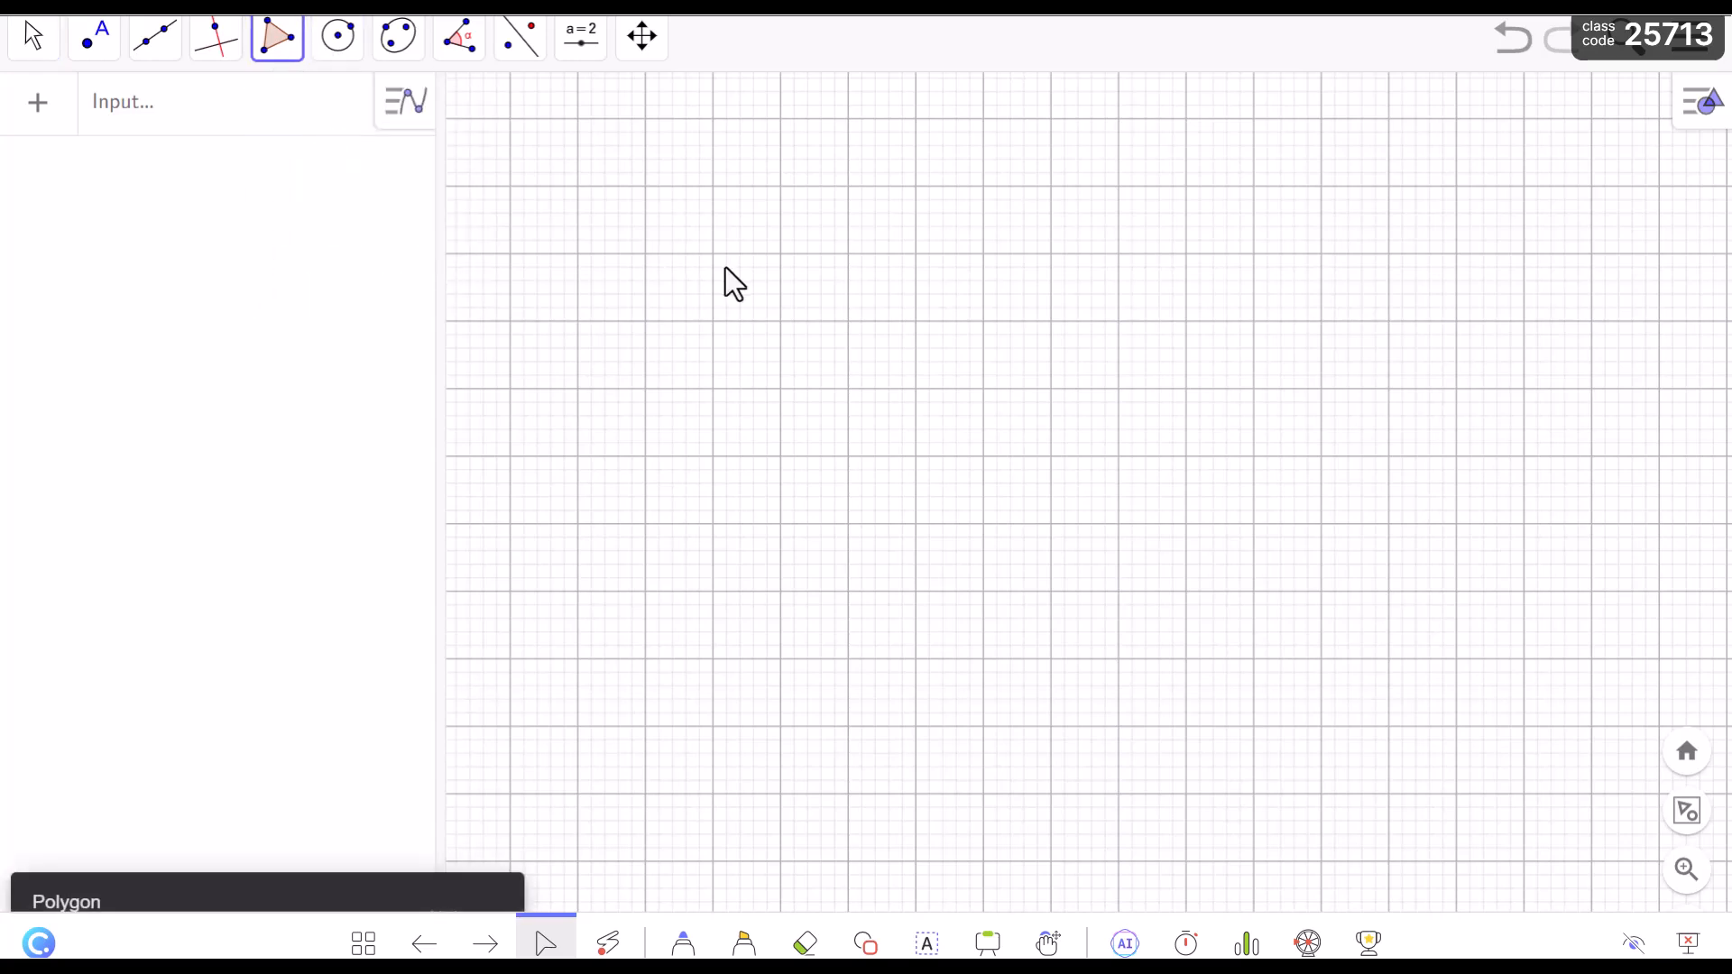
{"action": "left_click", "coordinate": [848, 328]}
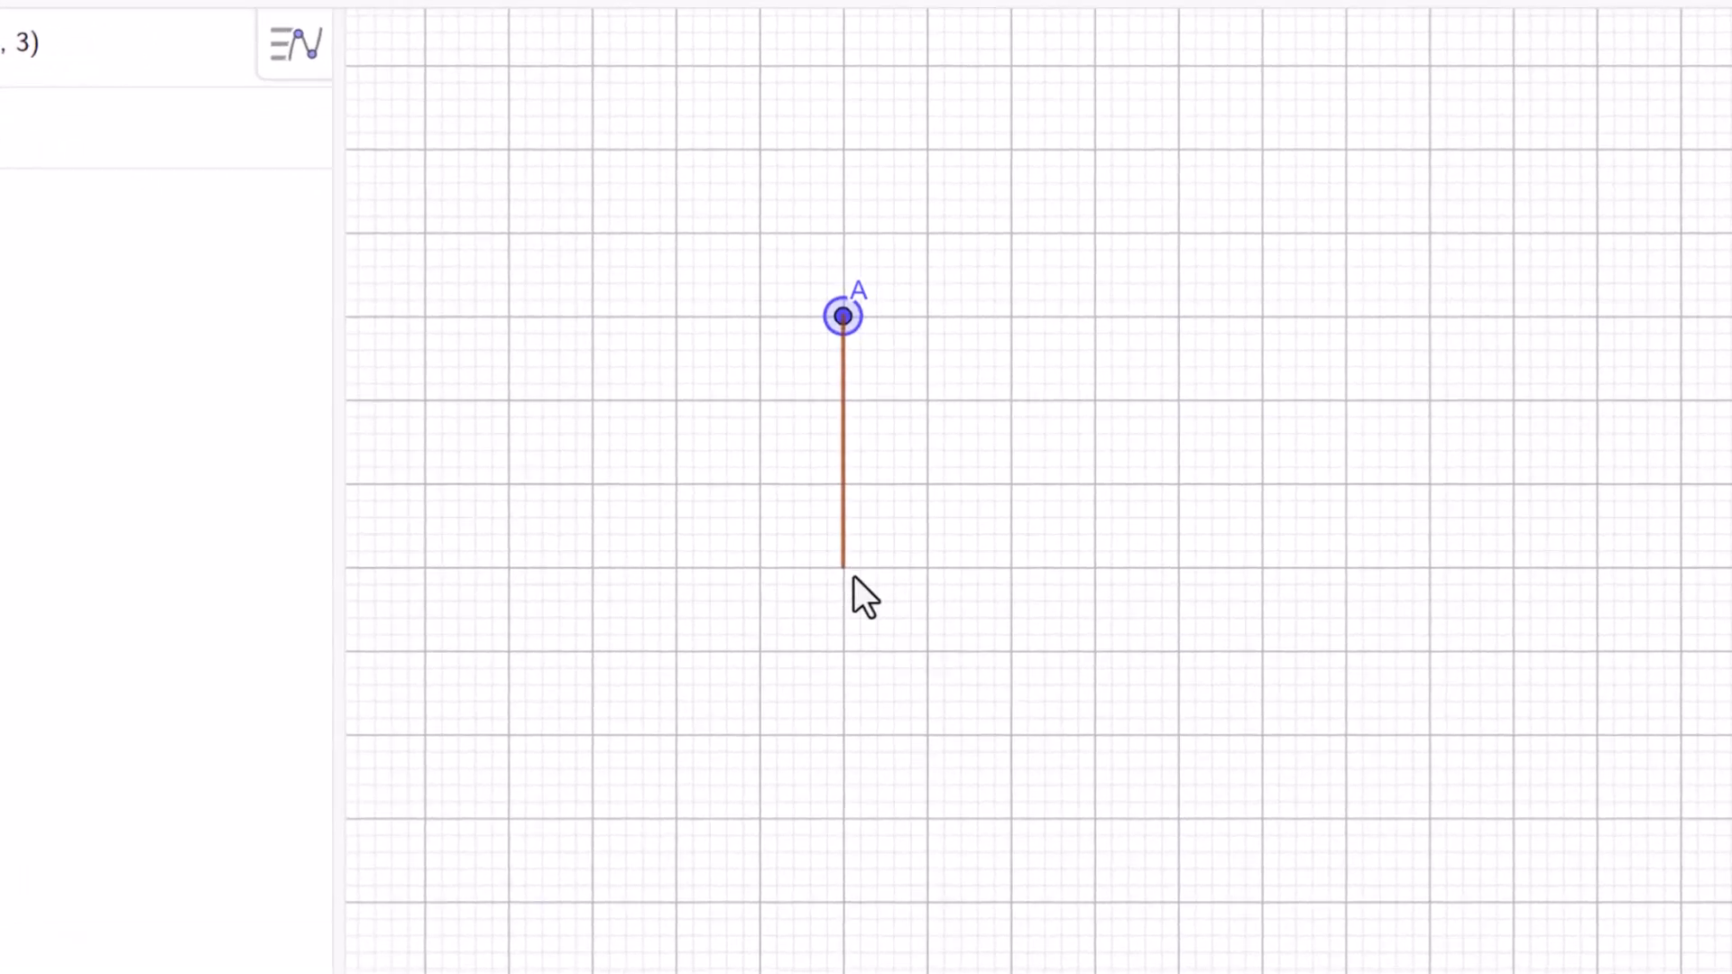
{"action": "left_click", "coordinate": [853, 576]}
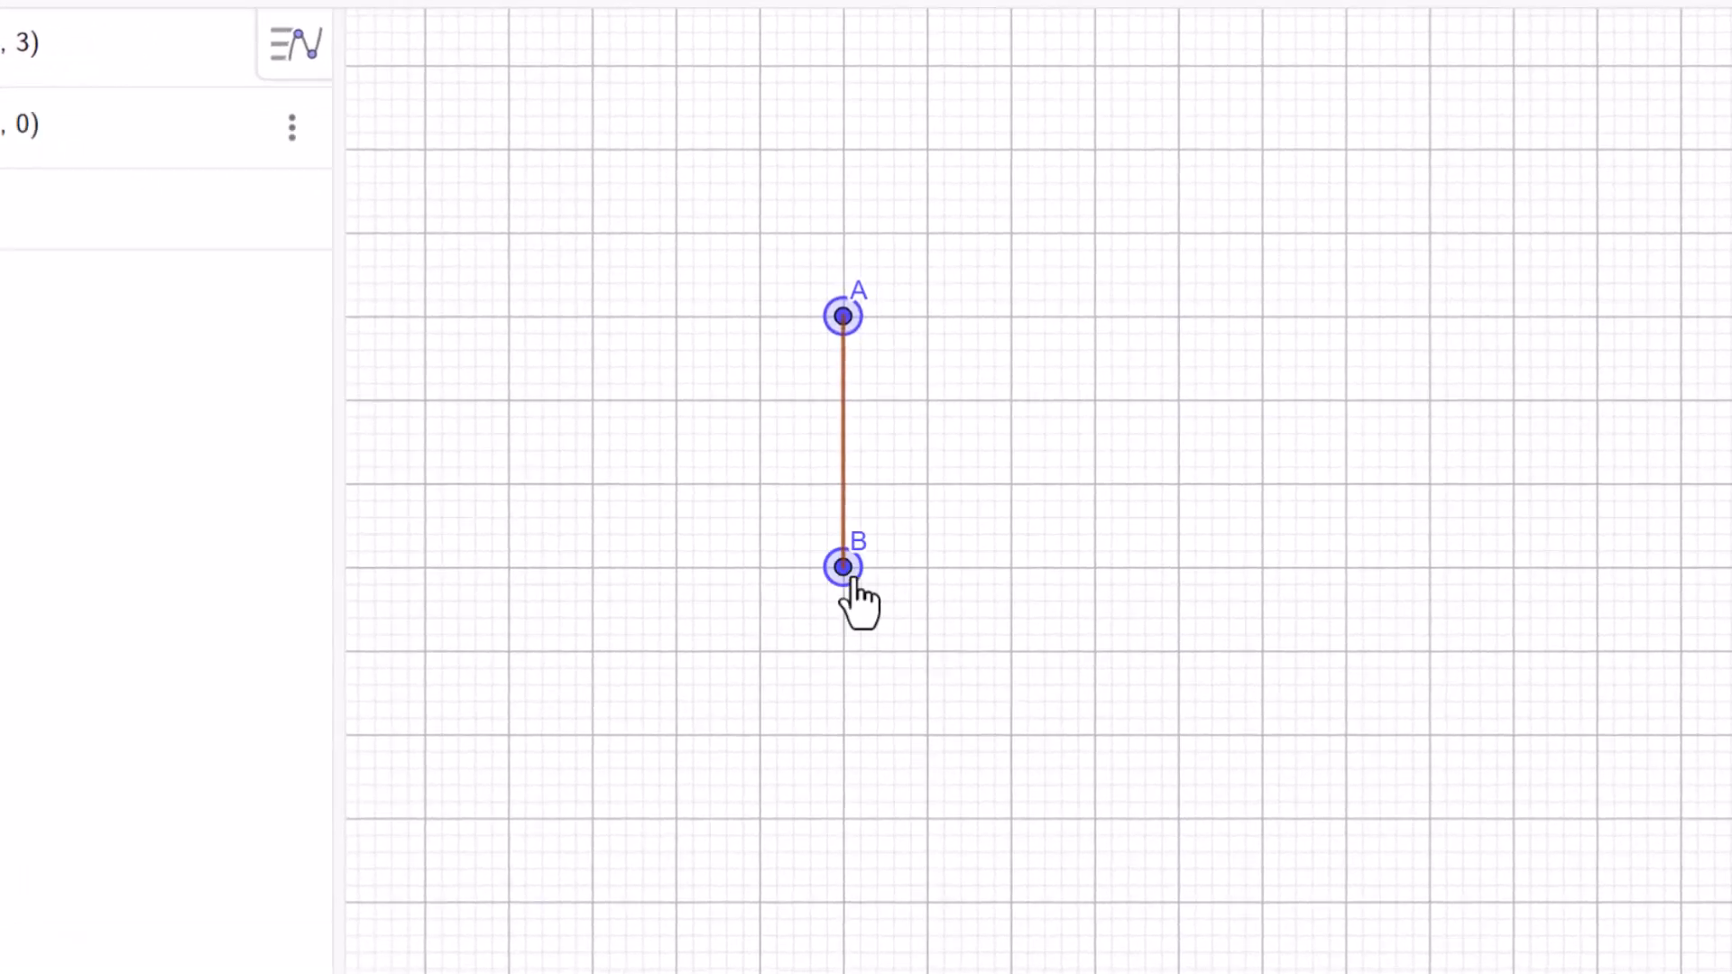
{"action": "left_click", "coordinate": [1265, 569]}
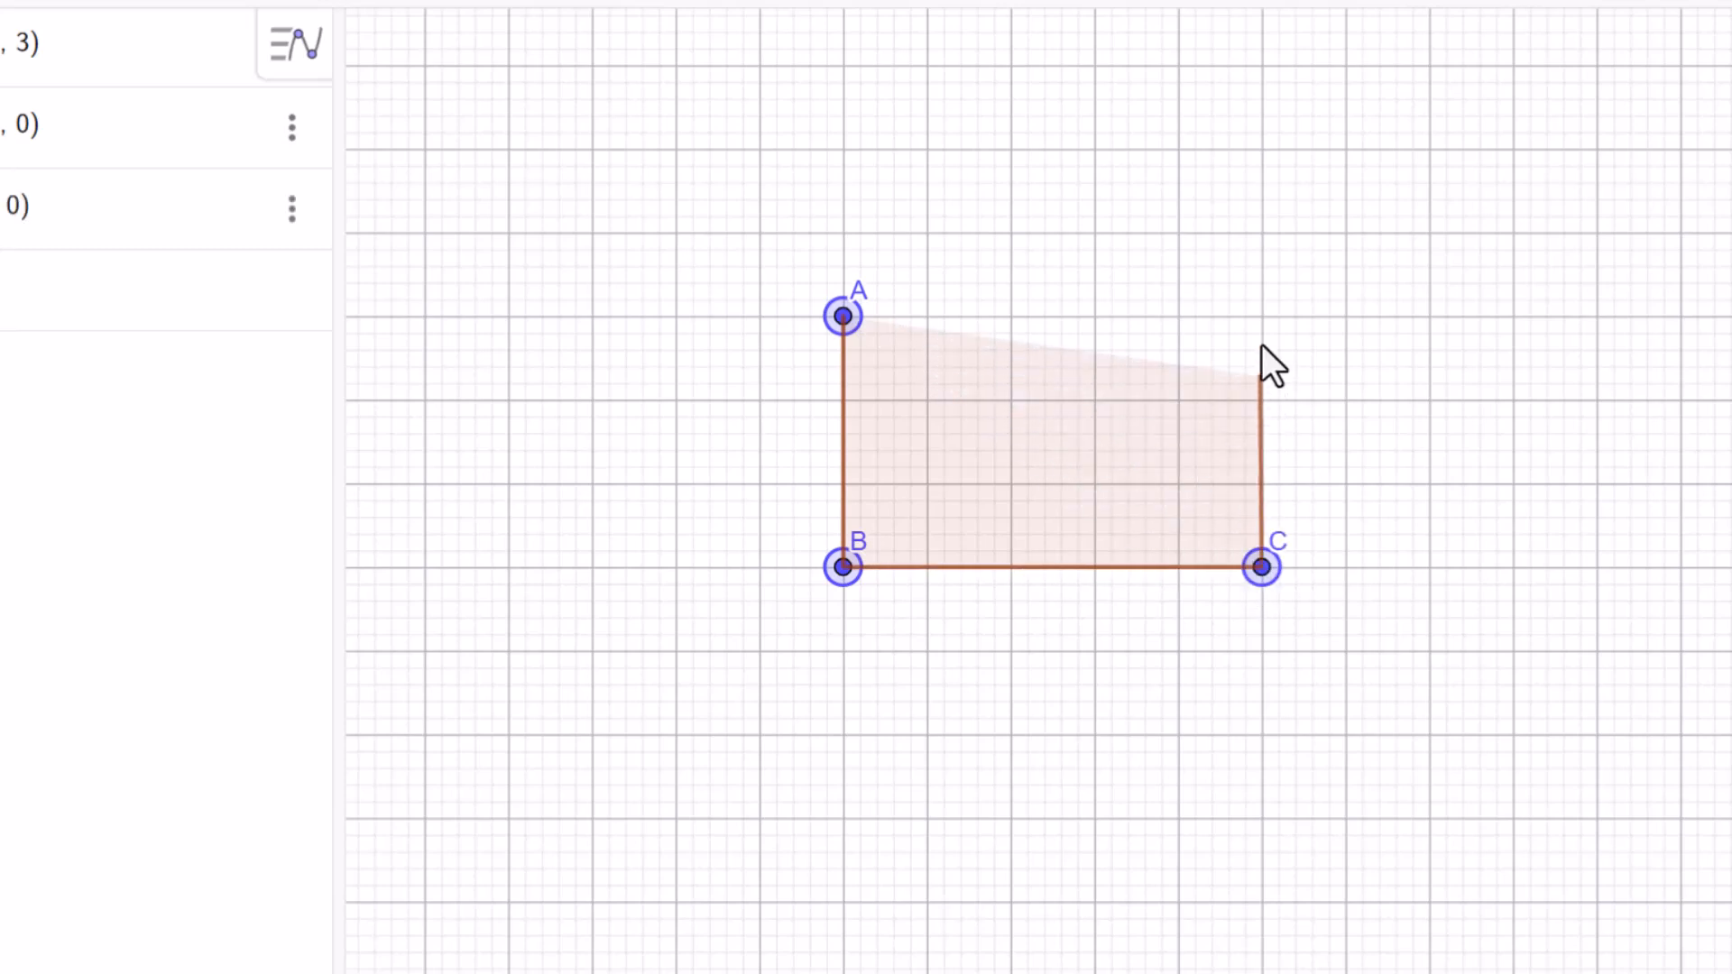
{"action": "left_click", "coordinate": [1263, 322]}
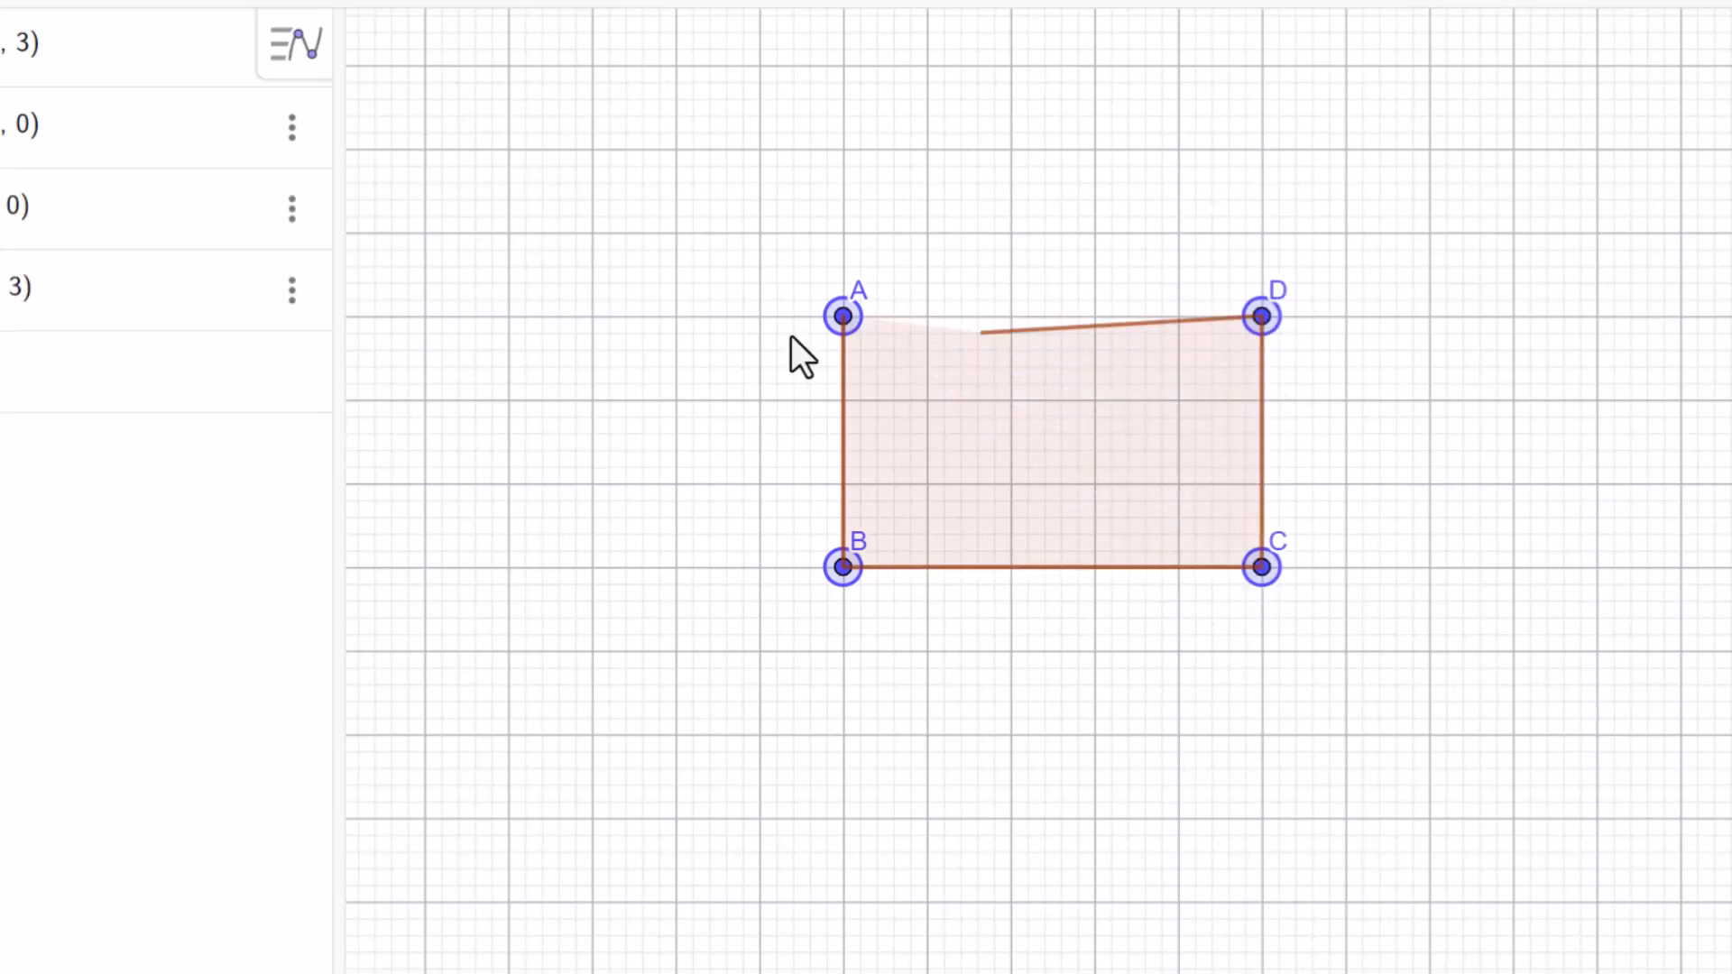
{"action": "left_click", "coordinate": [843, 318]}
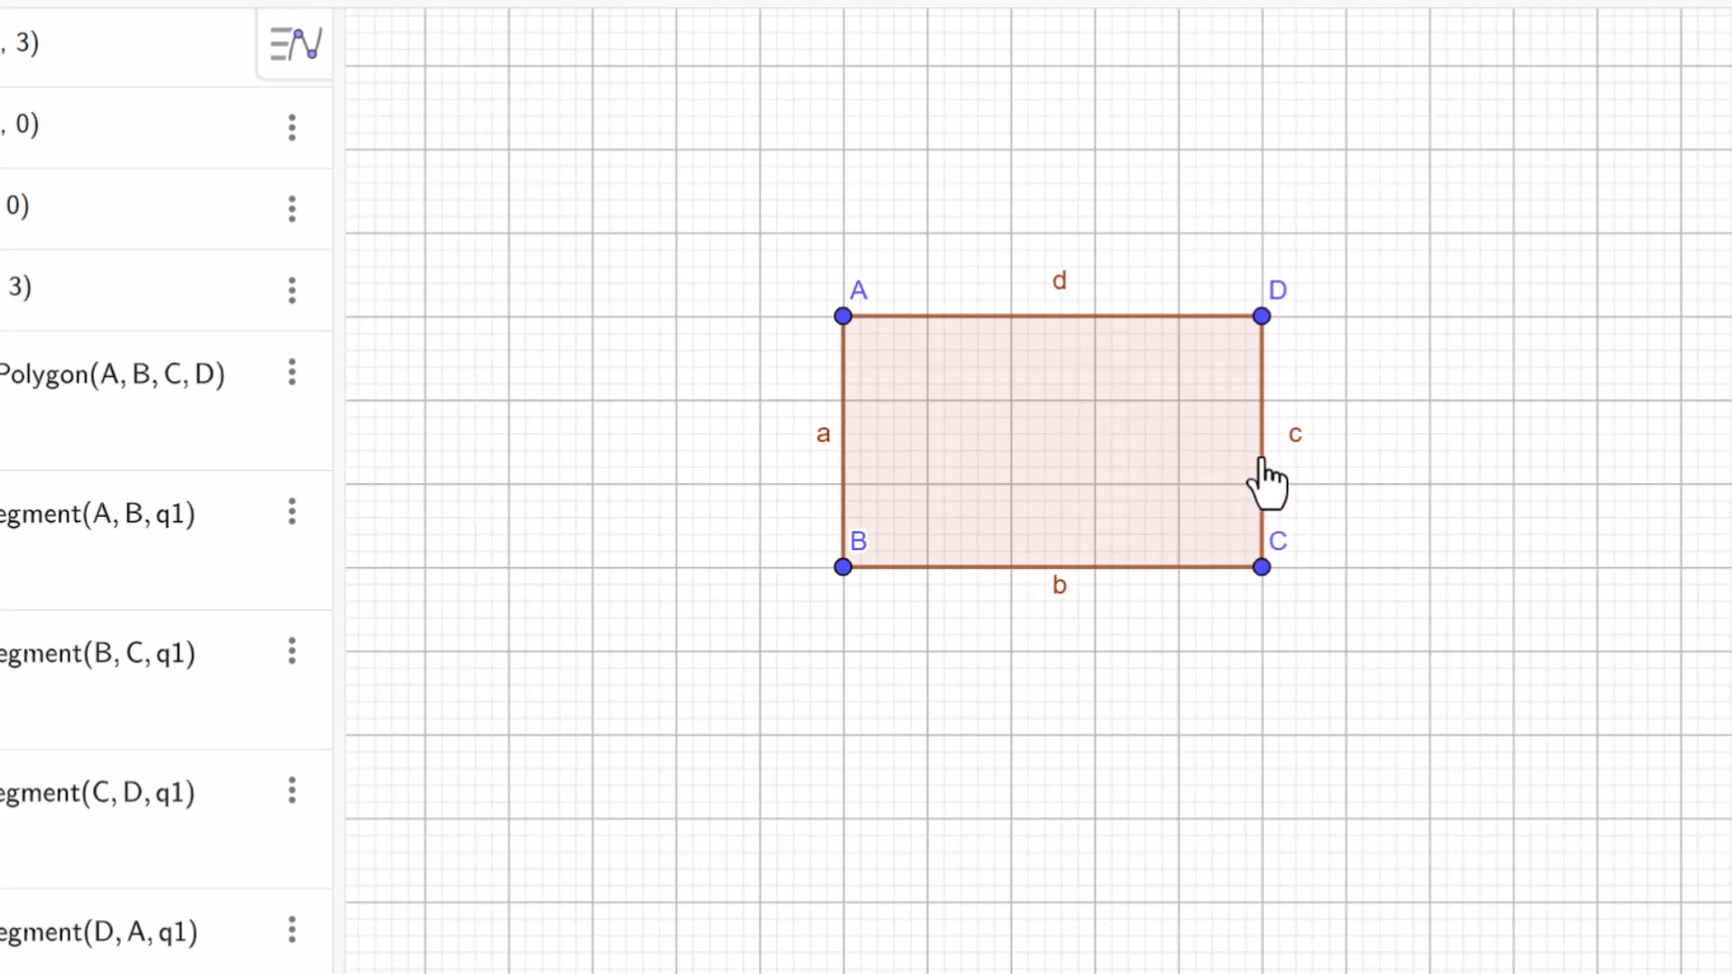
Rename segment d, the upper side of the rectangle, as L.
{"action": "left_click", "coordinate": [1062, 295]}
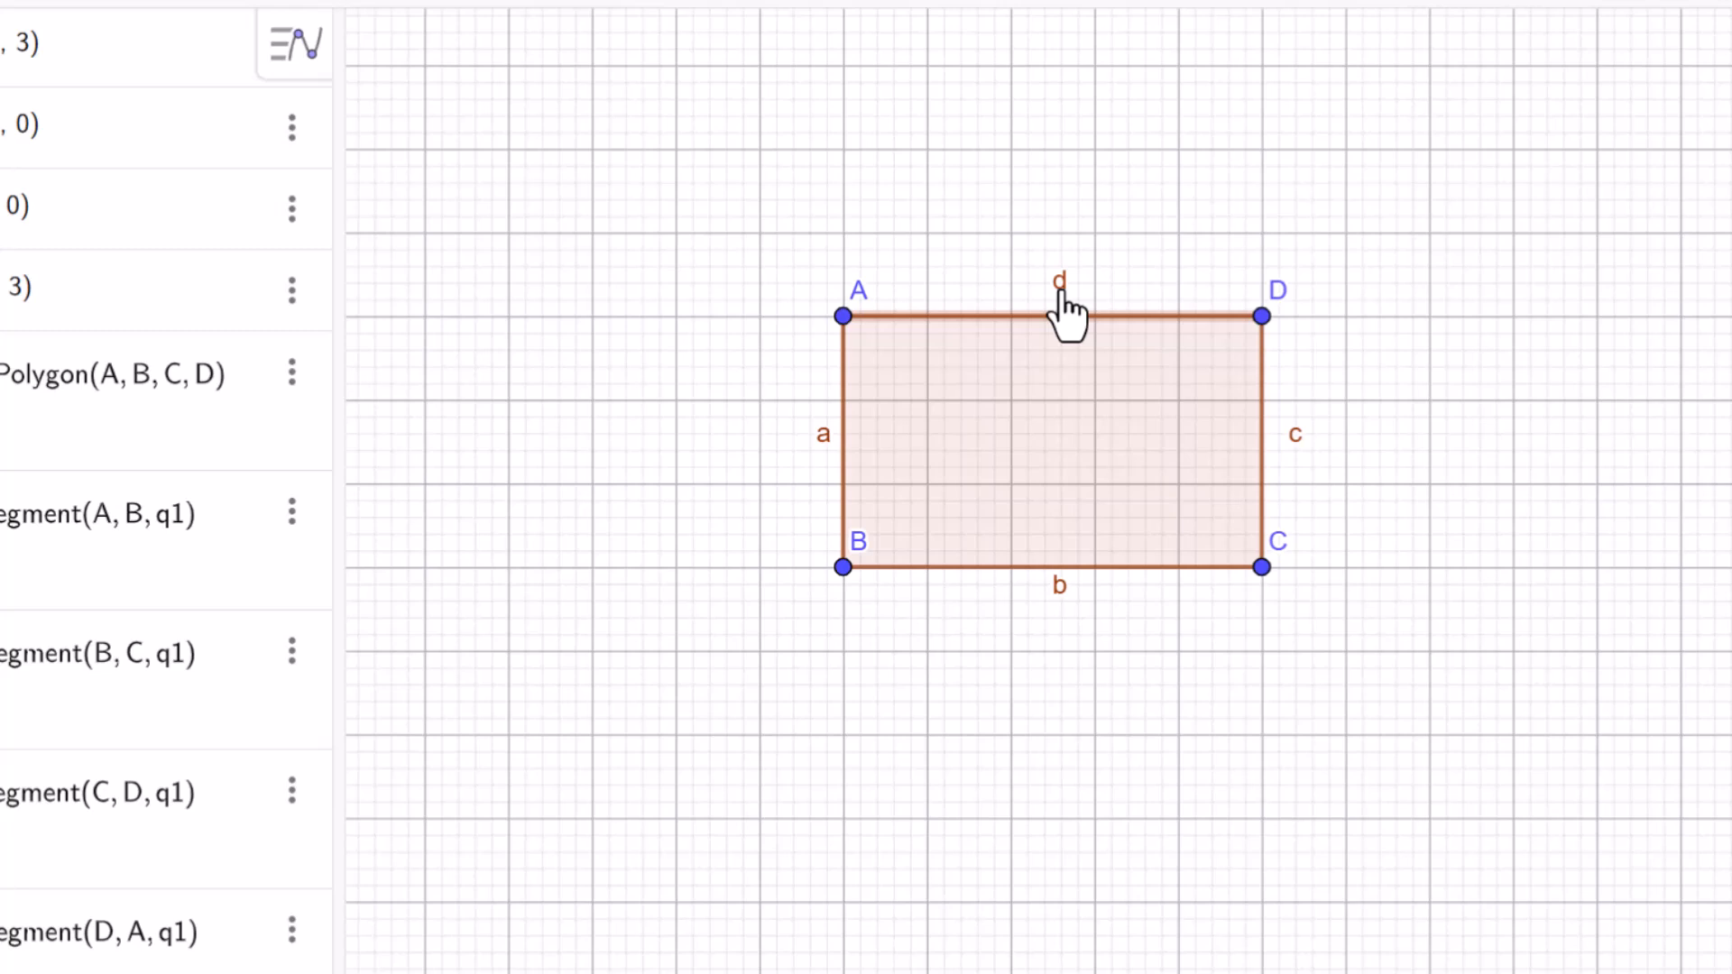
{"action": "right_click", "coordinate": [1063, 298]}
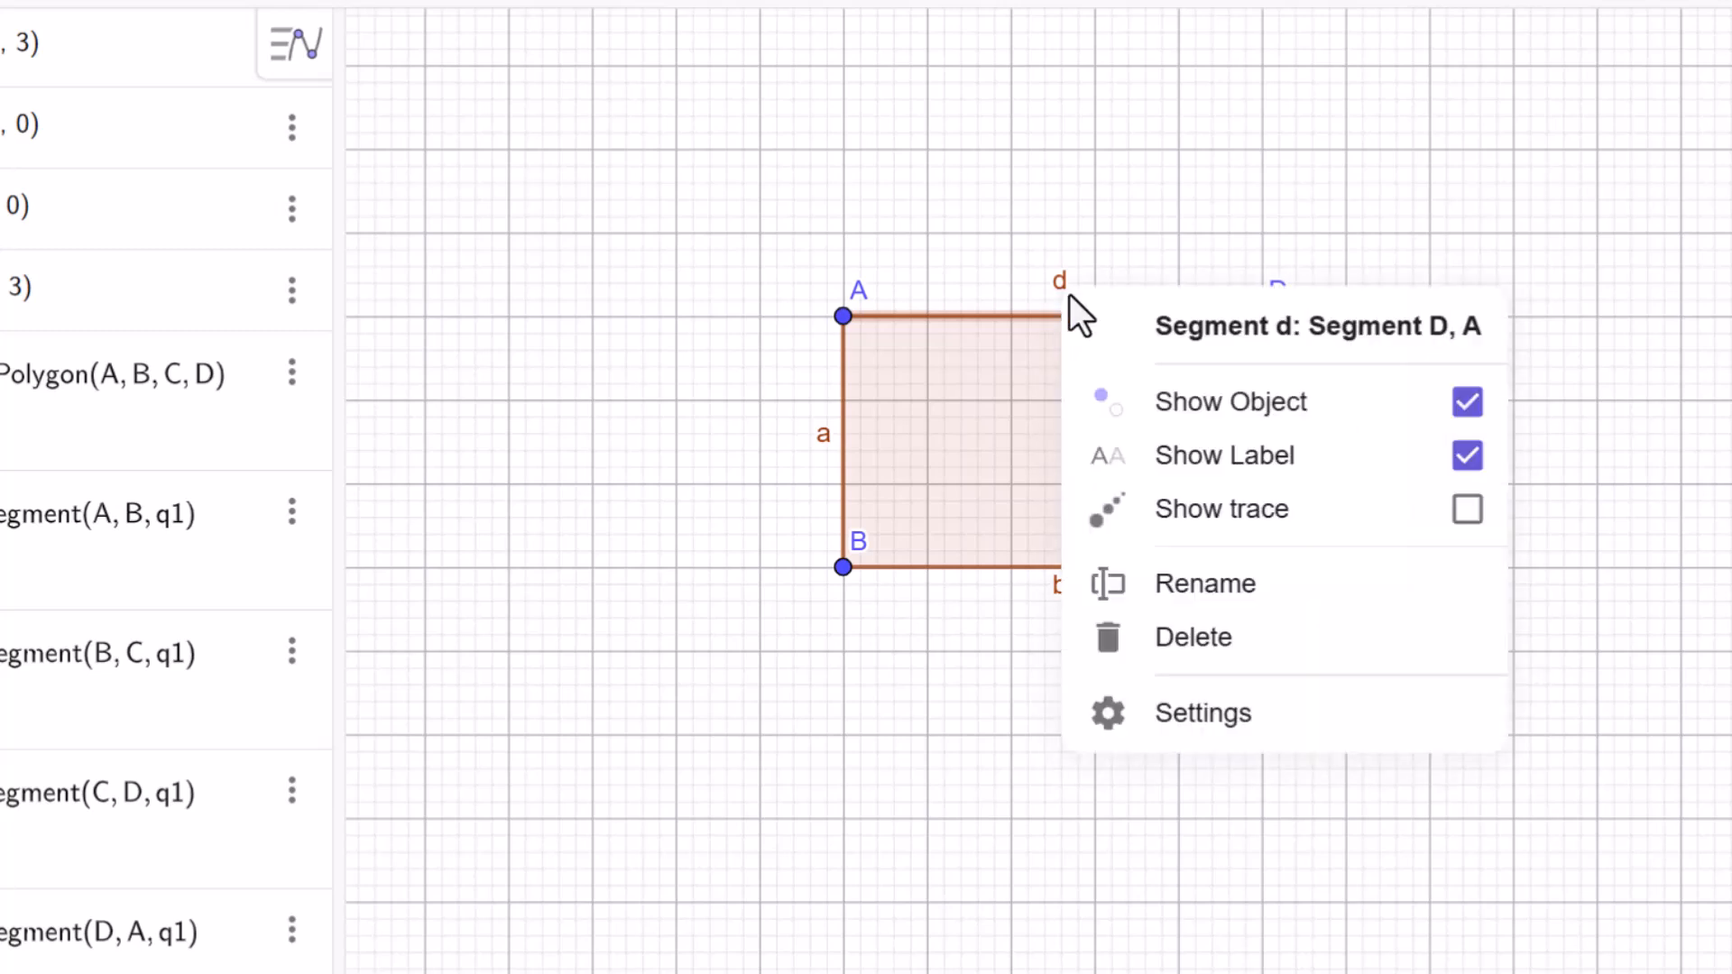
{"action": "left_click", "coordinate": [1196, 588]}
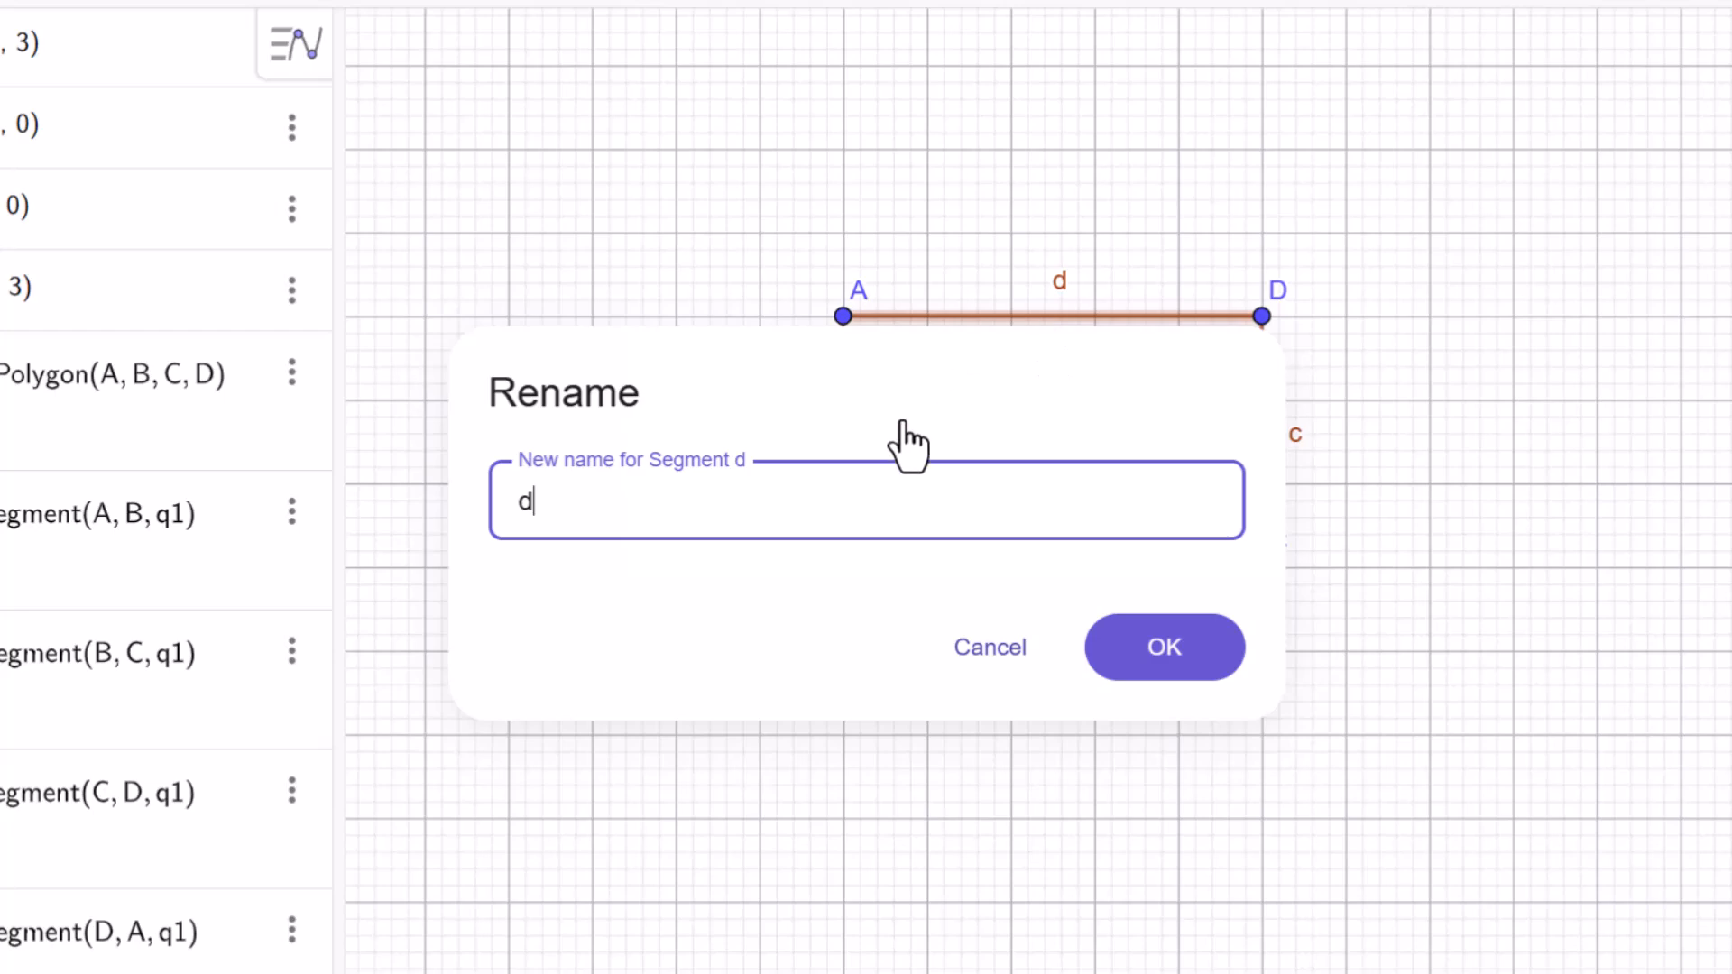
{"action": "key", "text": "BackSpace"}
{"action": "type", "text": "L"}
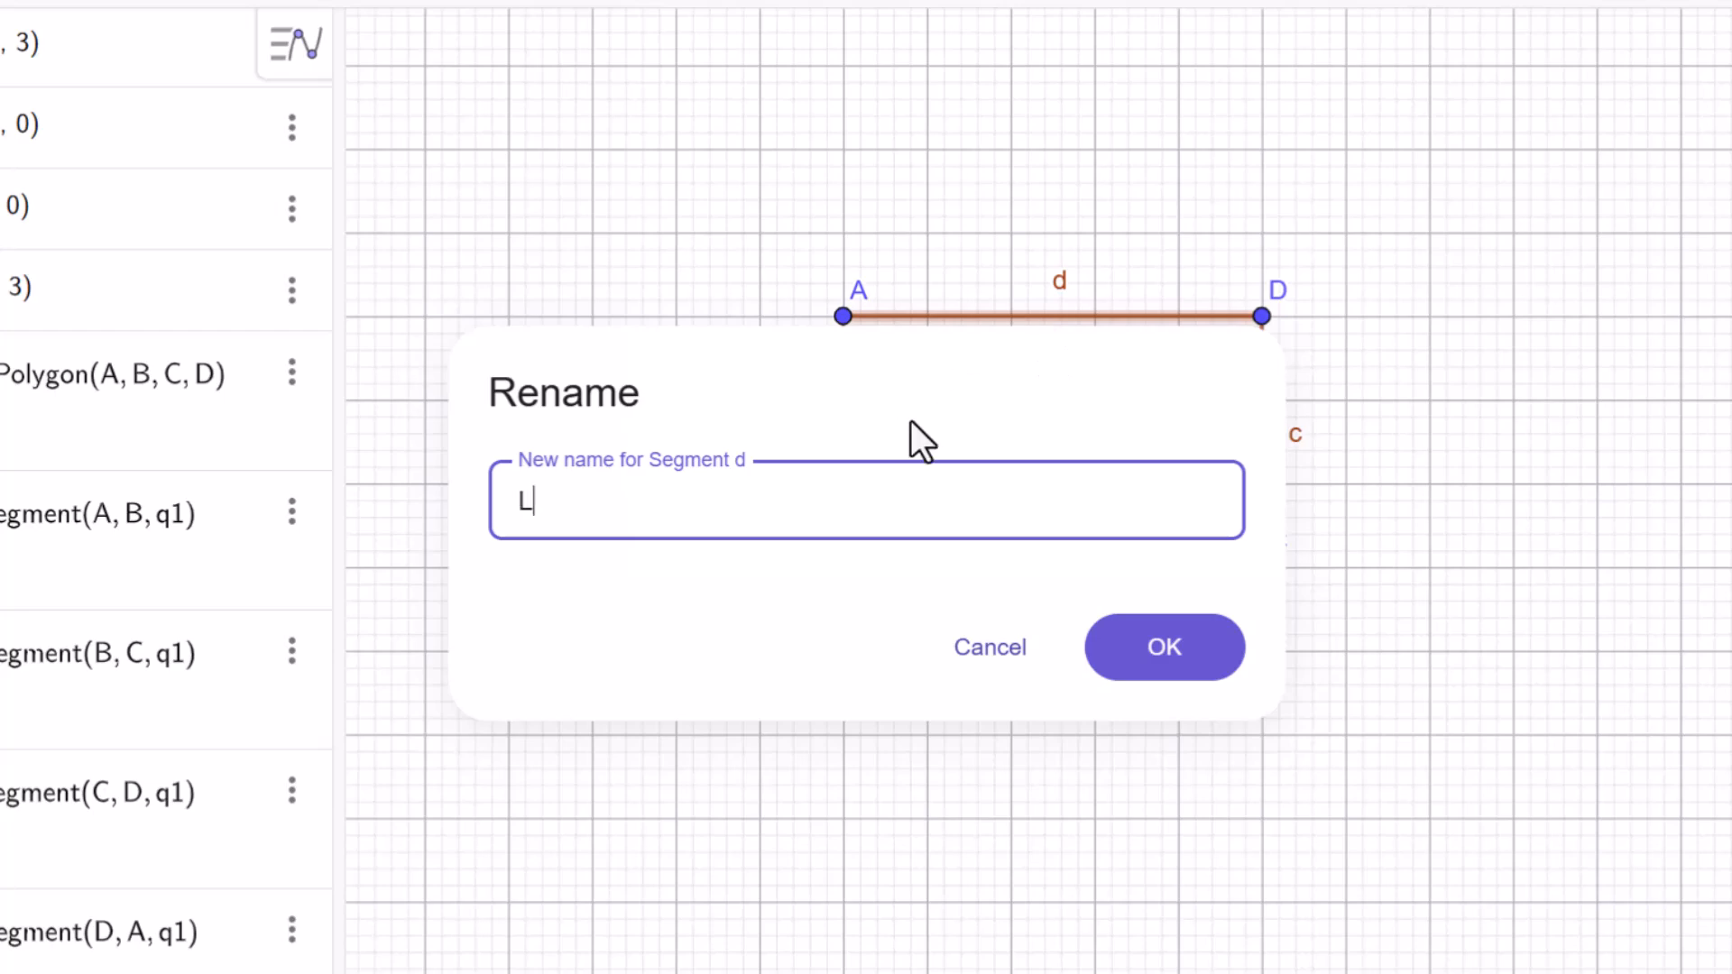
{"action": "left_click", "coordinate": [1195, 664]}
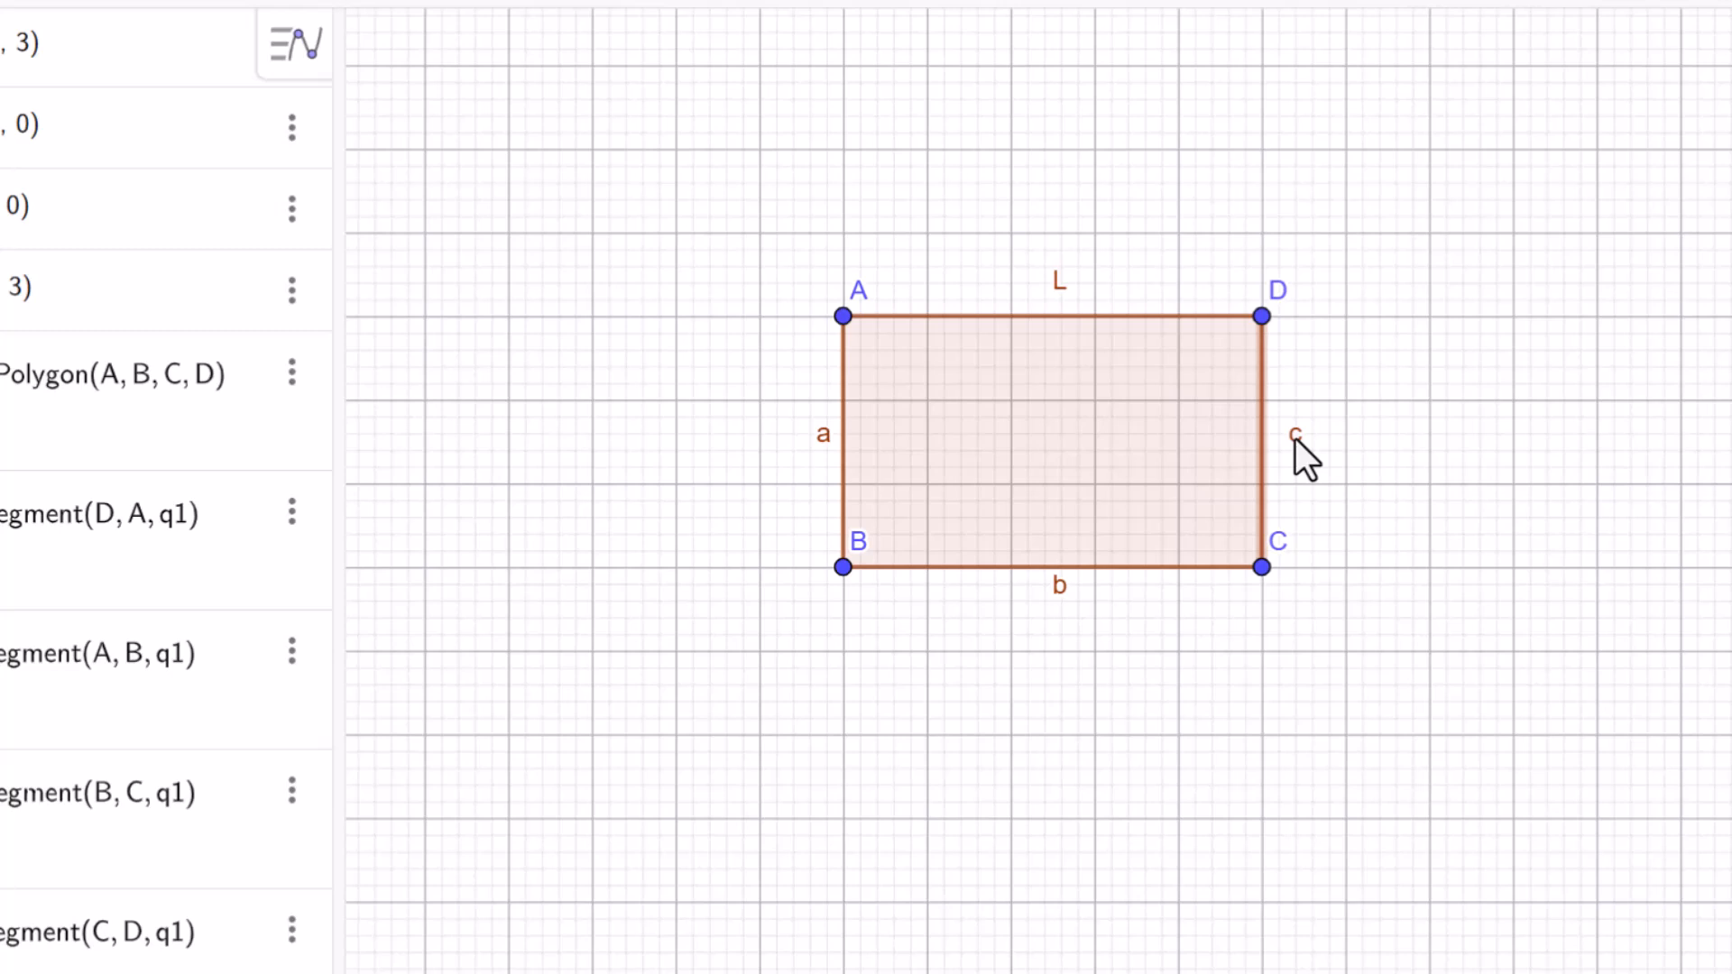
Rename segment c, the right side of the rectangle, as B.
{"action": "right_click", "coordinate": [1295, 438]}
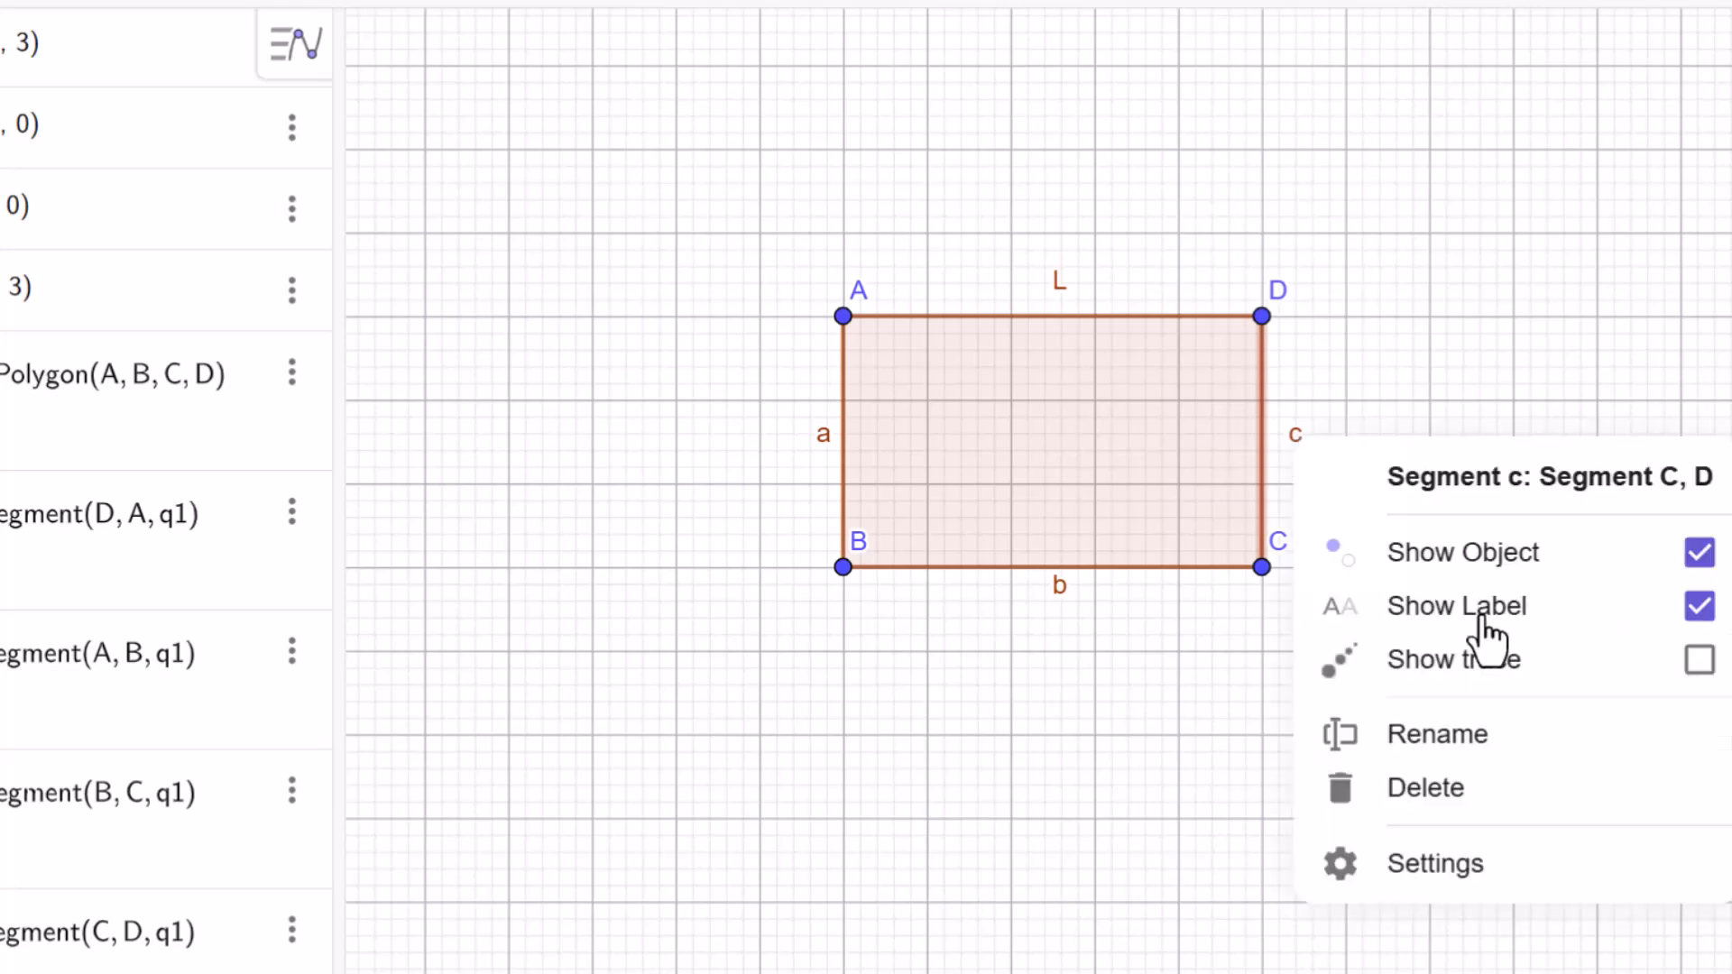
{"action": "left_click", "coordinate": [1493, 747]}
{"action": "key", "text": "BackSpace"}
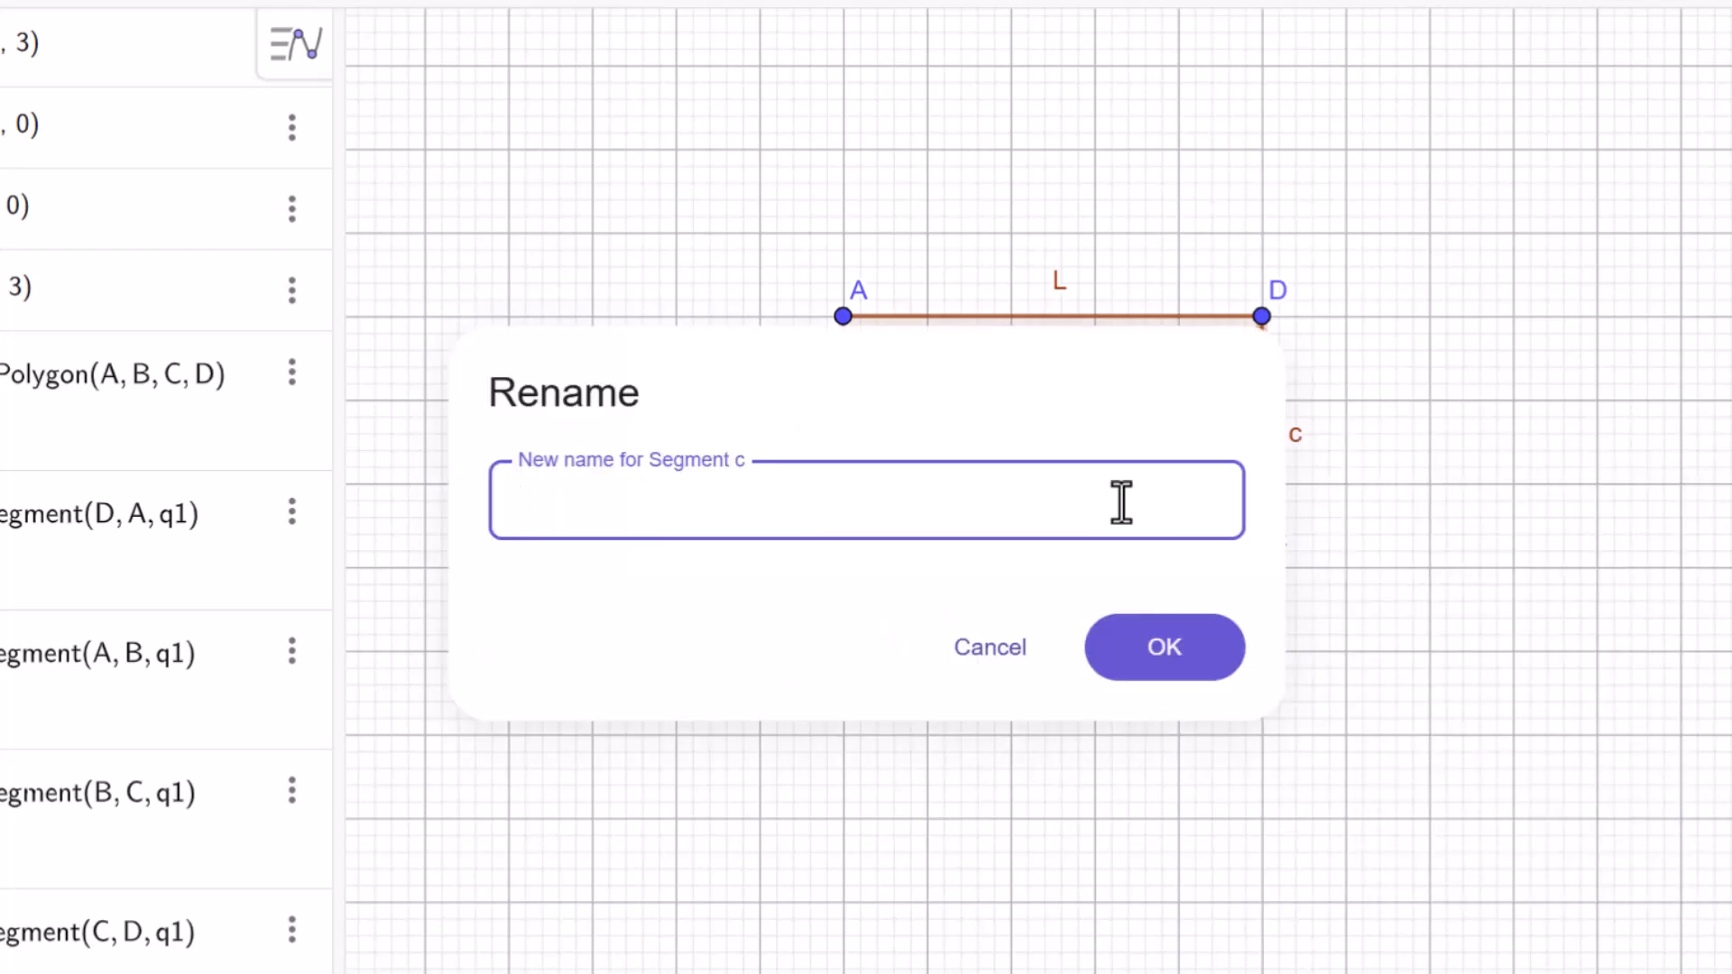
{"action": "type", "text": "B"}
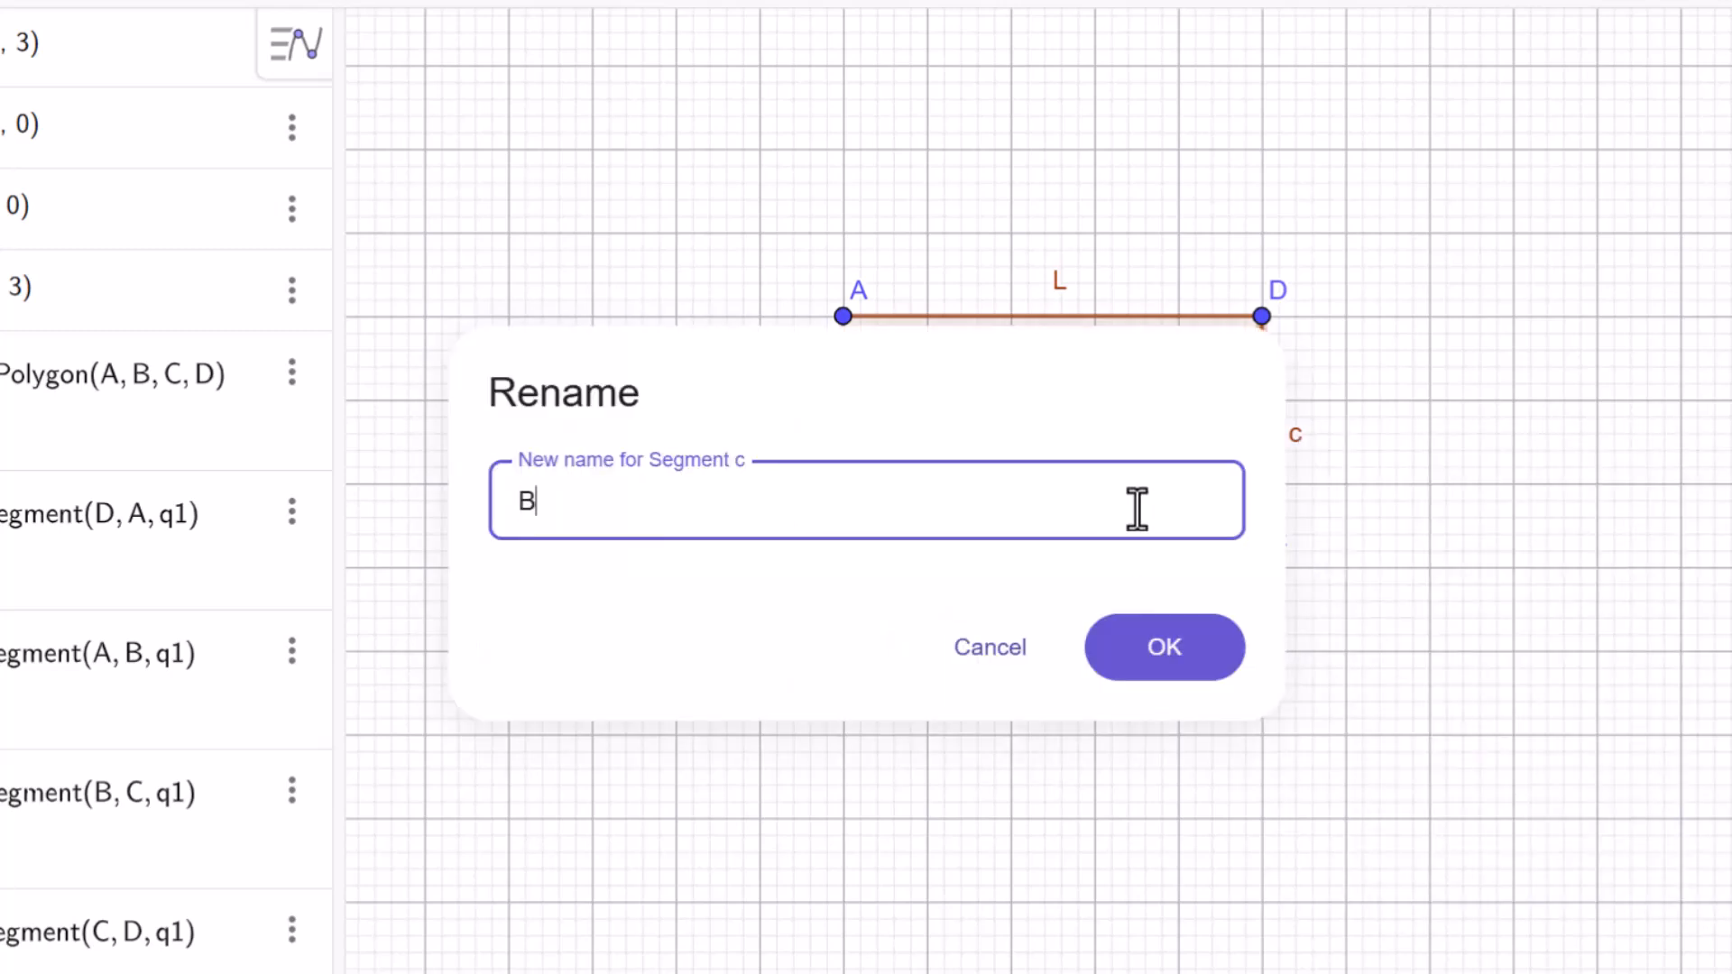
{"action": "left_click", "coordinate": [1158, 667]}
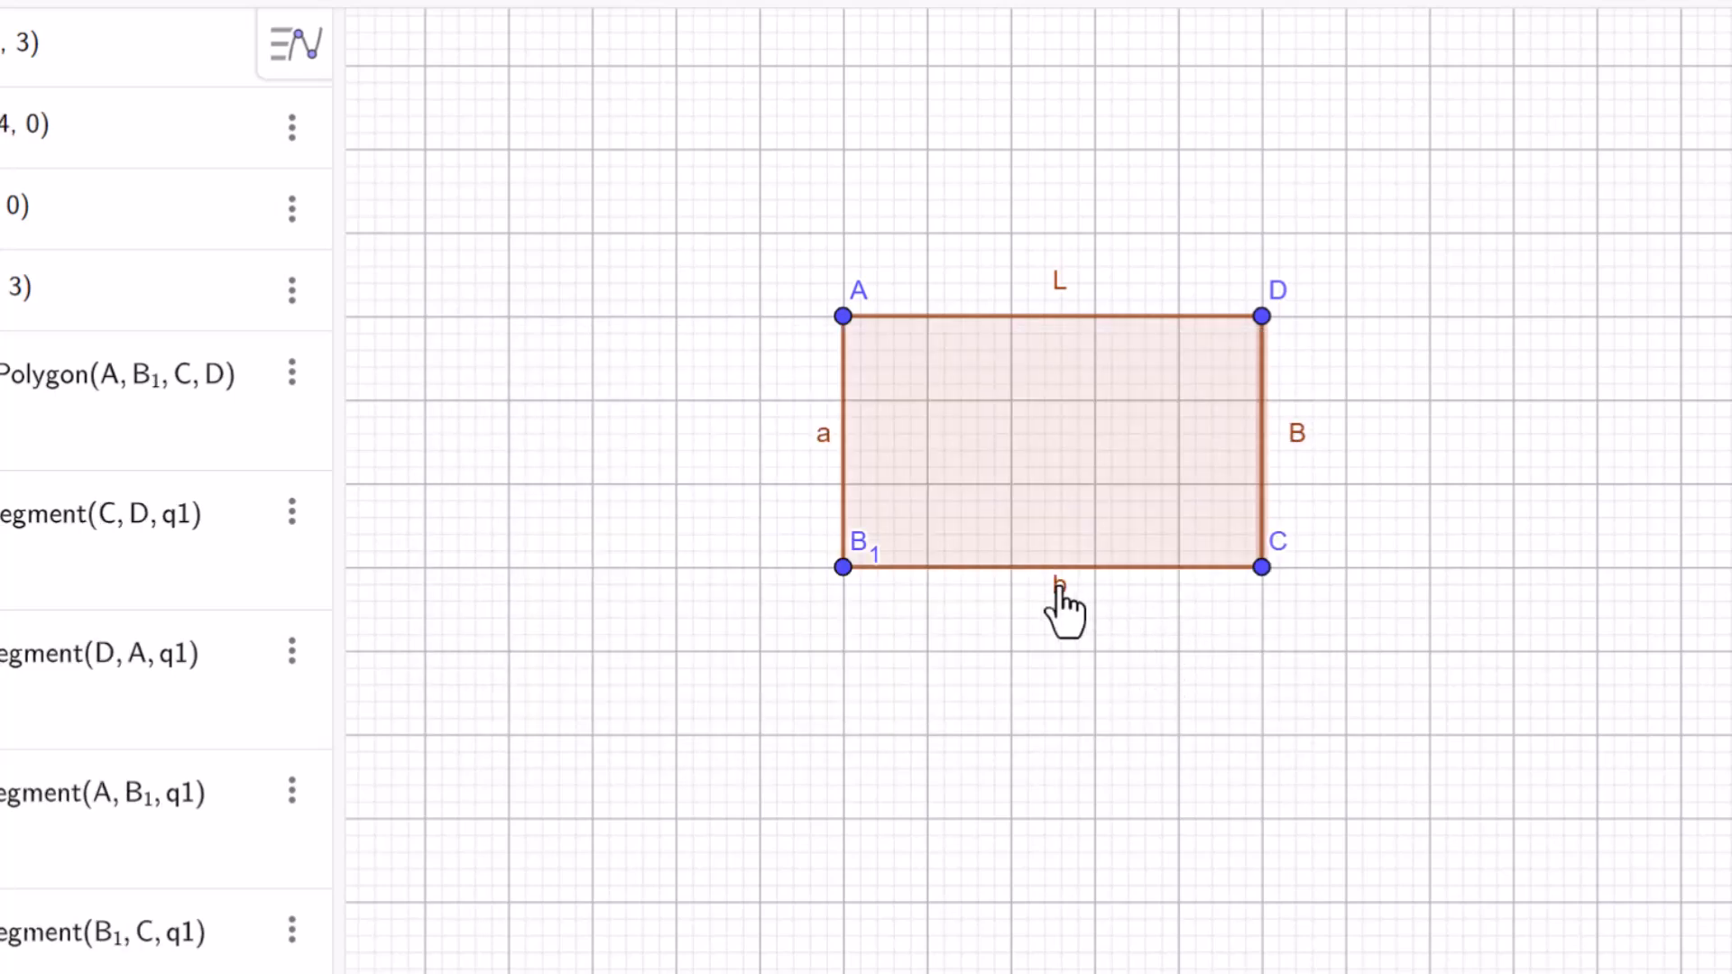
Hide the labels of the rectangle's lower and left sides, and move the labels of its two lower corner points below the shape.
{"action": "left_click", "coordinate": [1060, 588]}
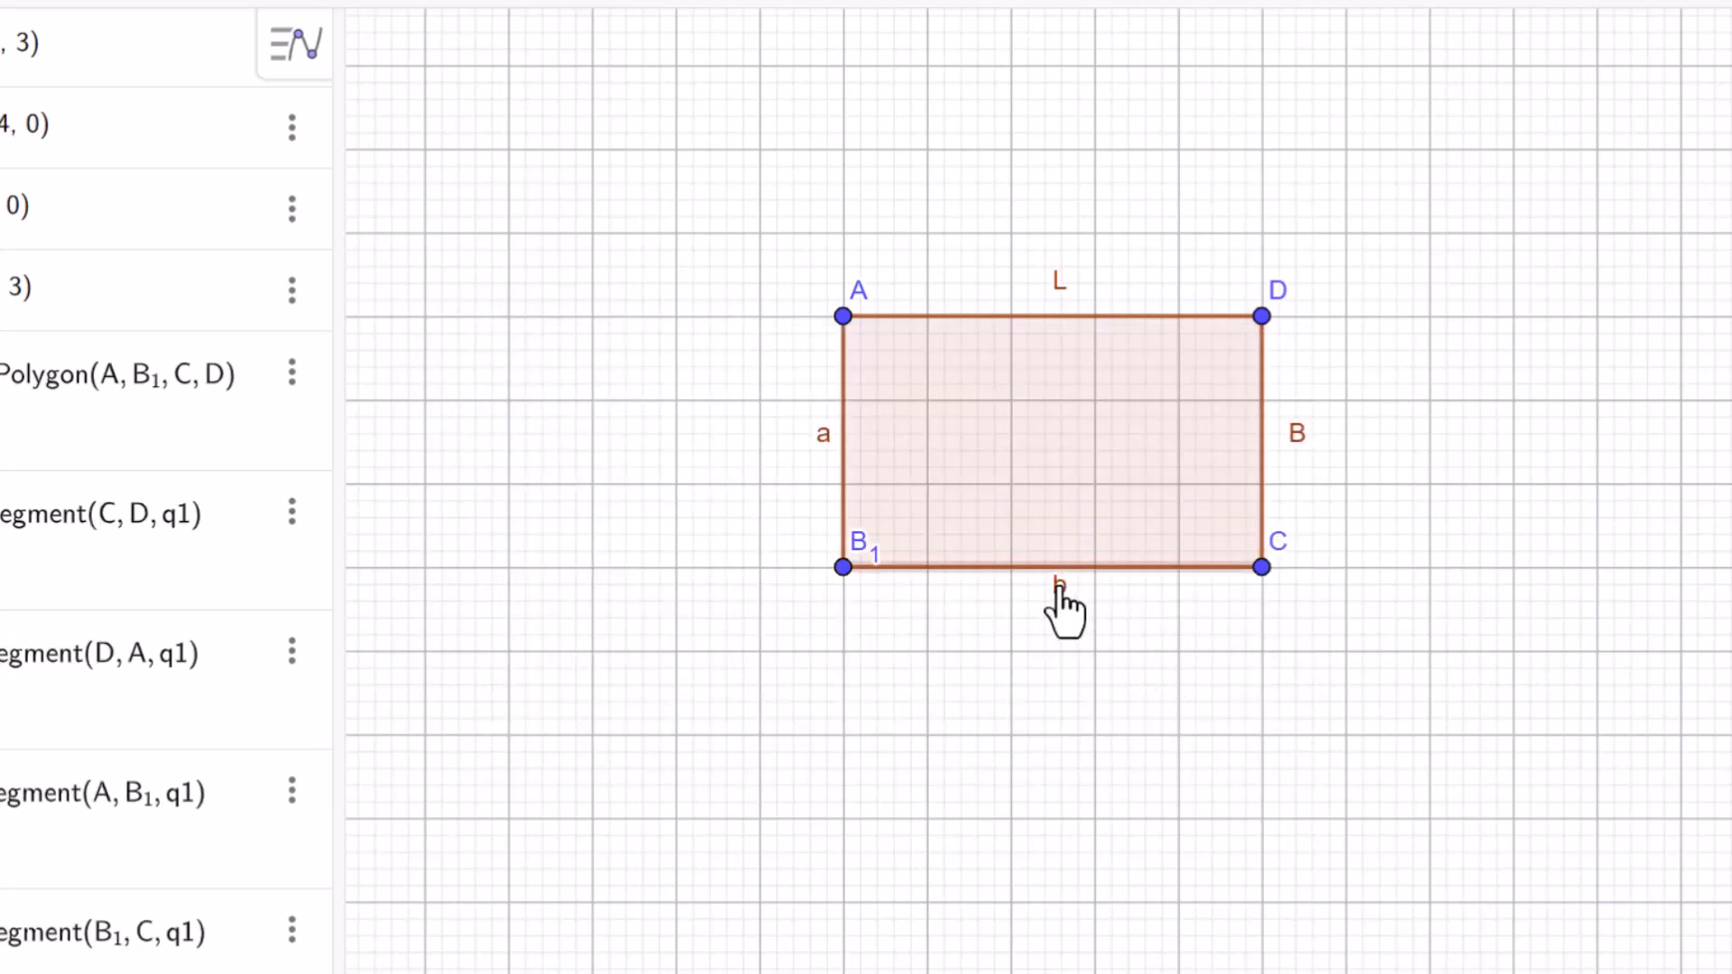
{"action": "right_click", "coordinate": [1059, 585]}
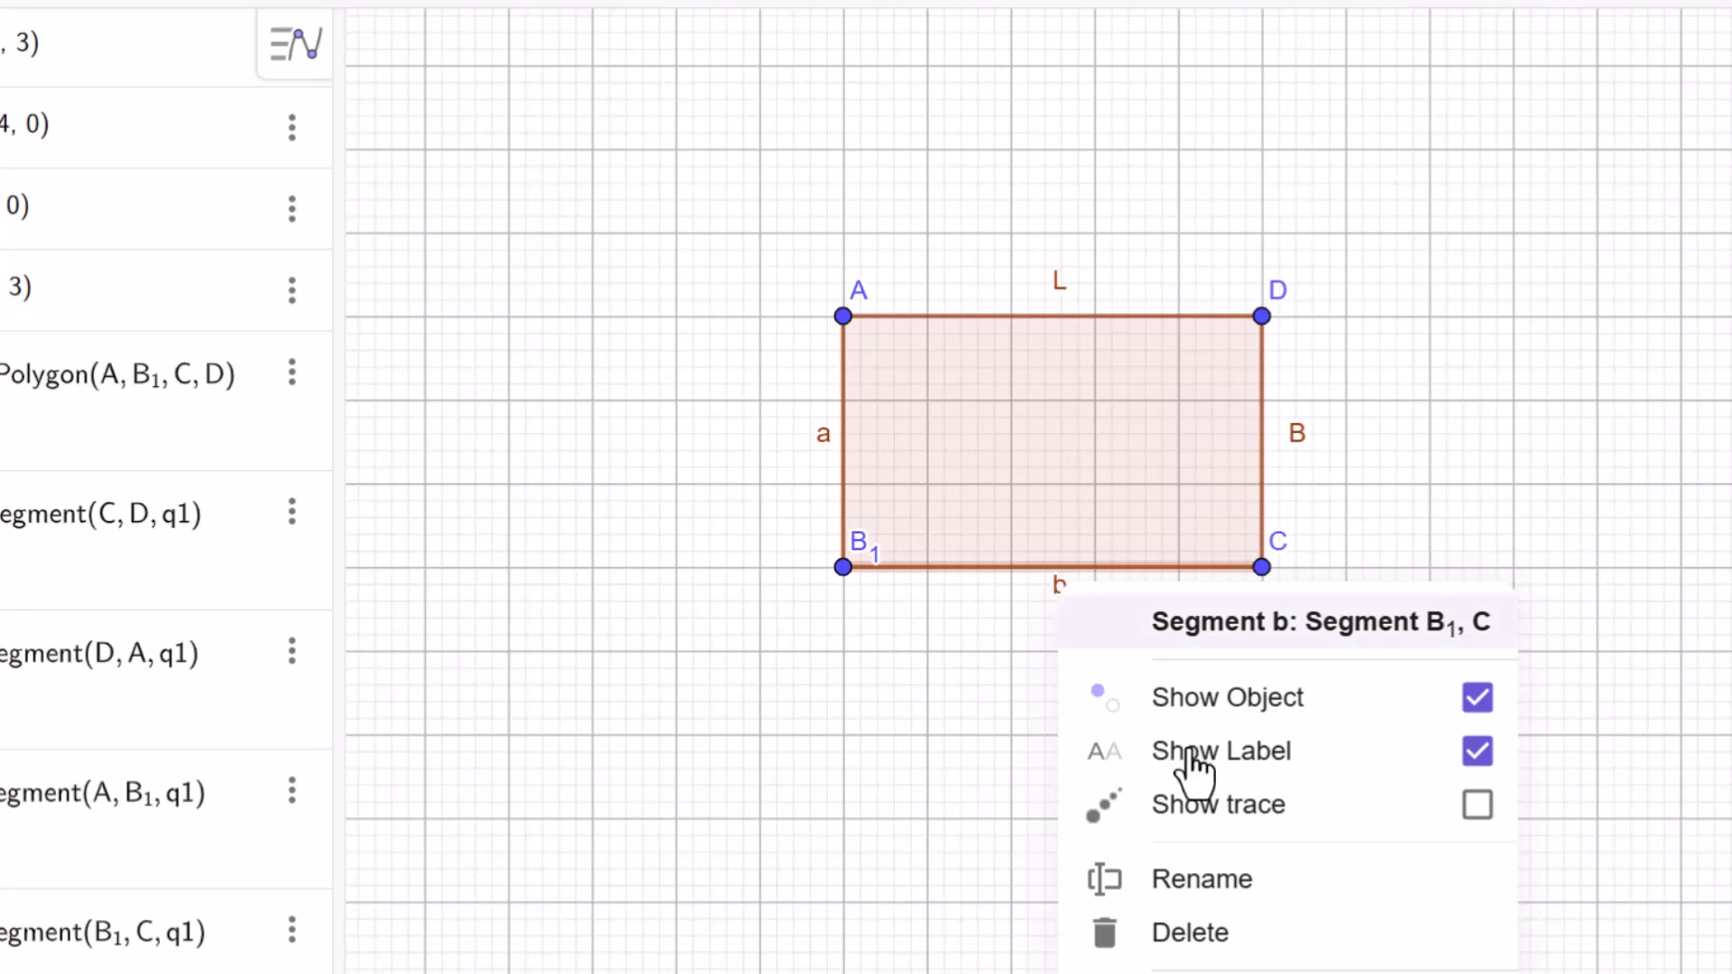
{"action": "left_click", "coordinate": [1480, 755]}
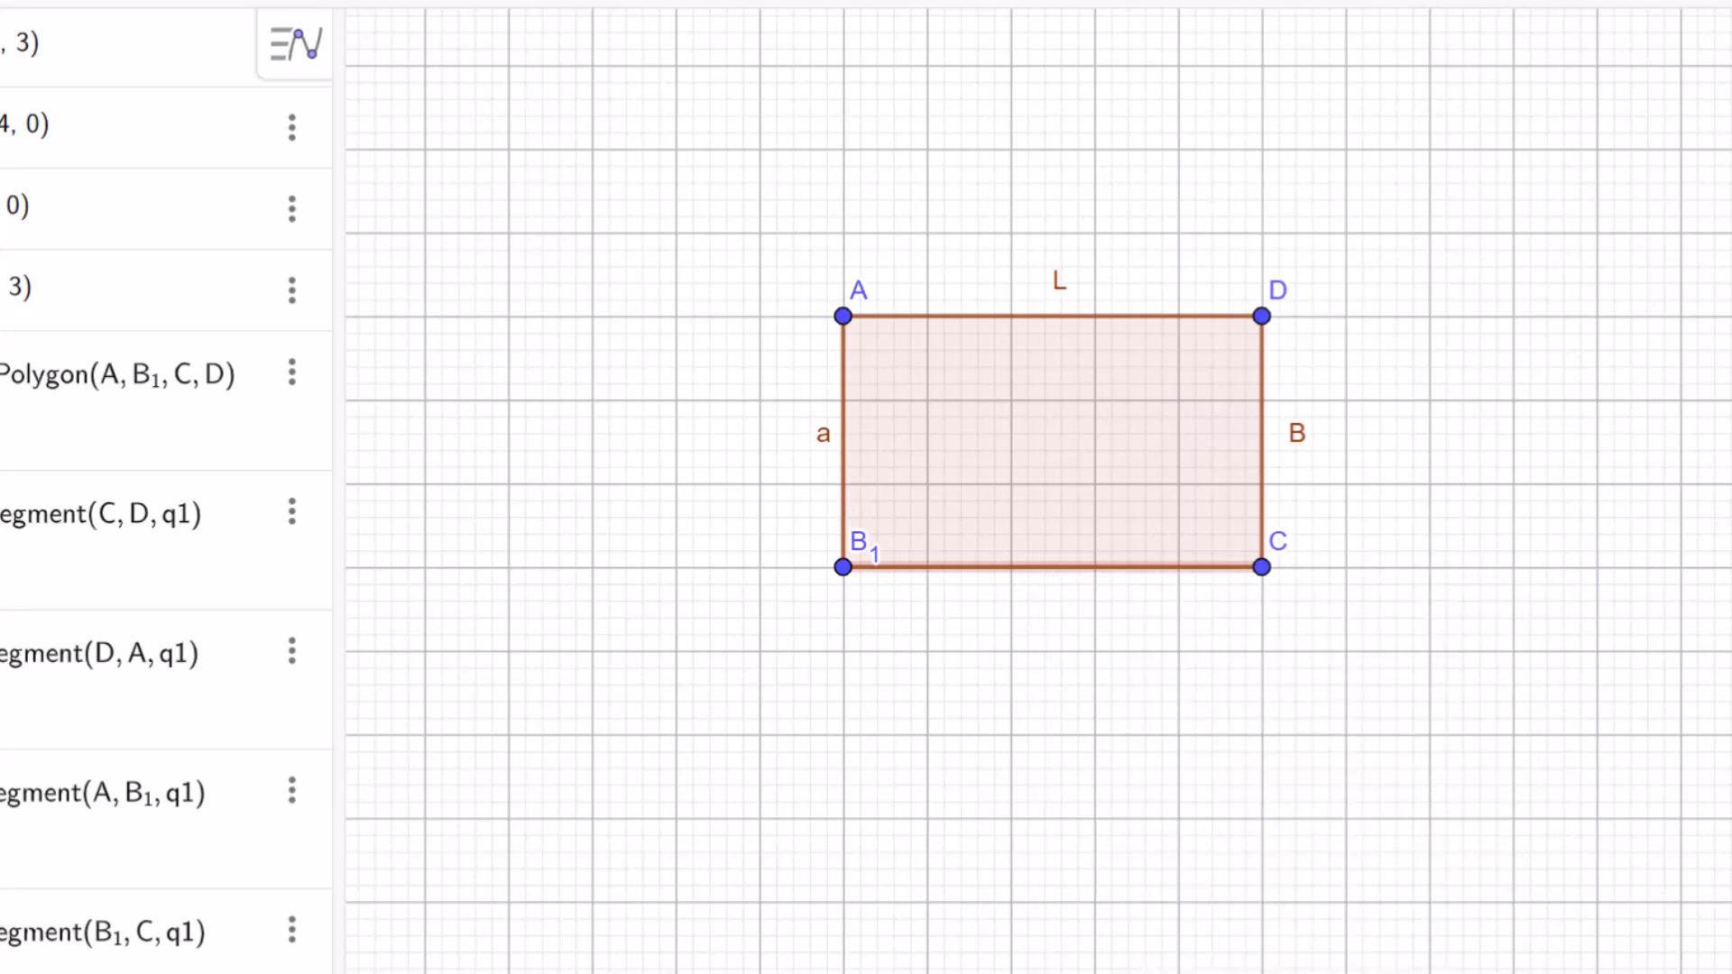
{"action": "right_click", "coordinate": [823, 437]}
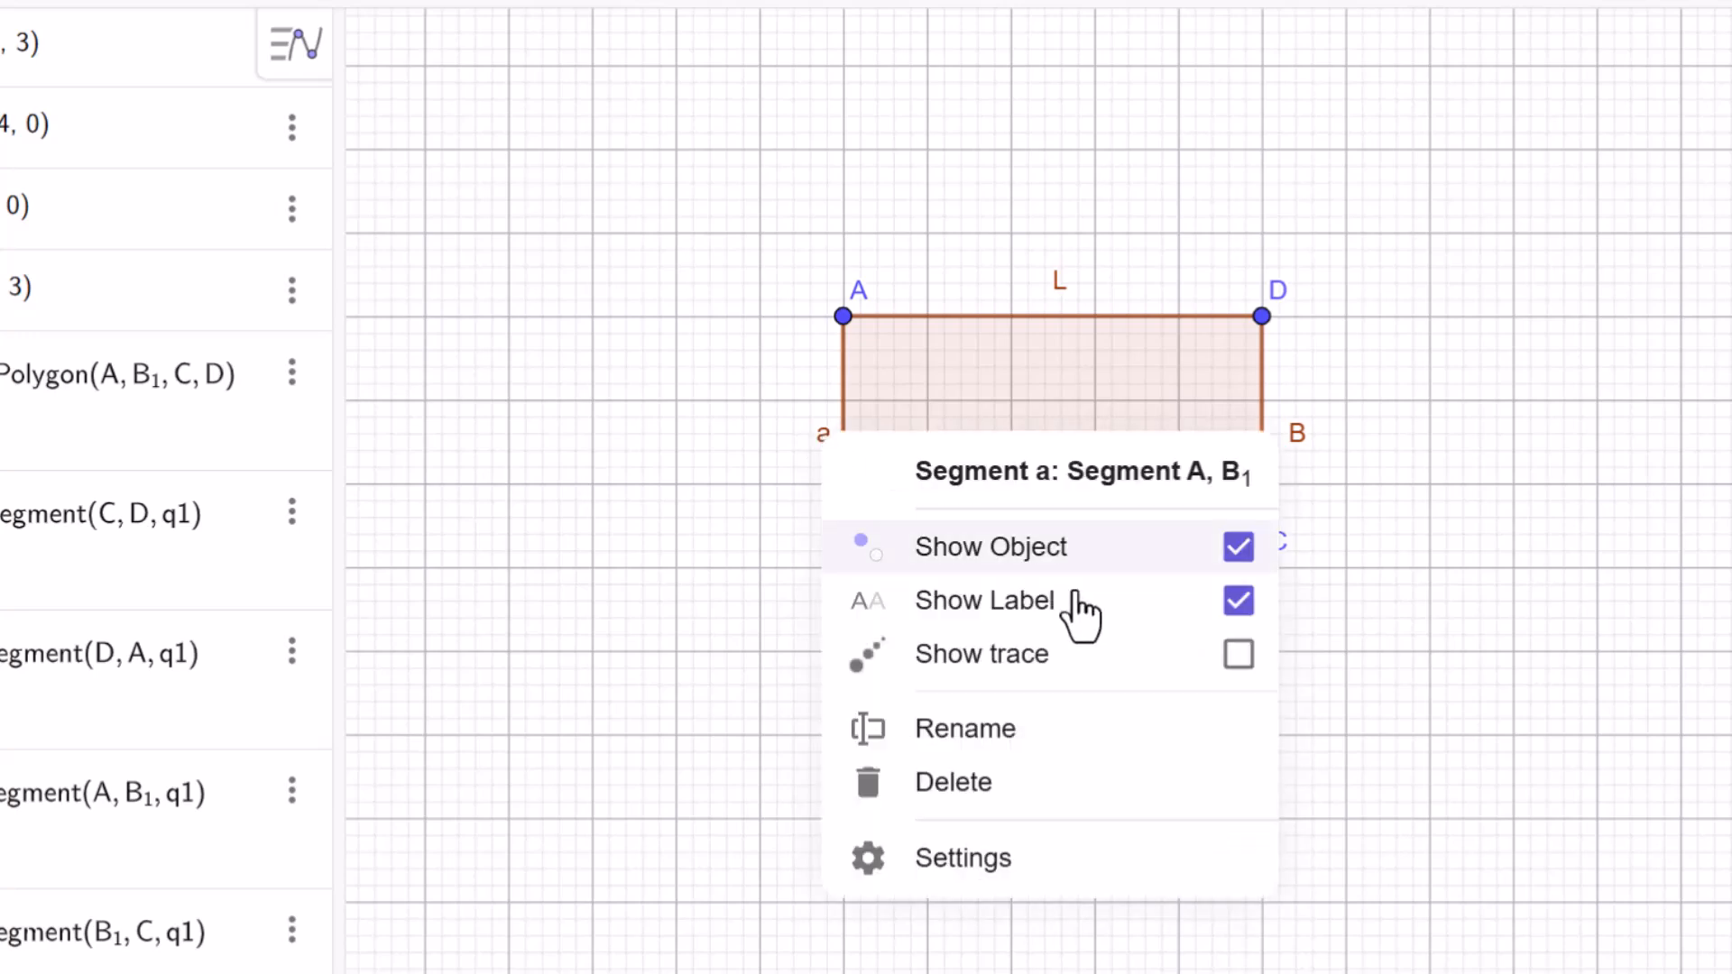
{"action": "left_click", "coordinate": [1238, 601]}
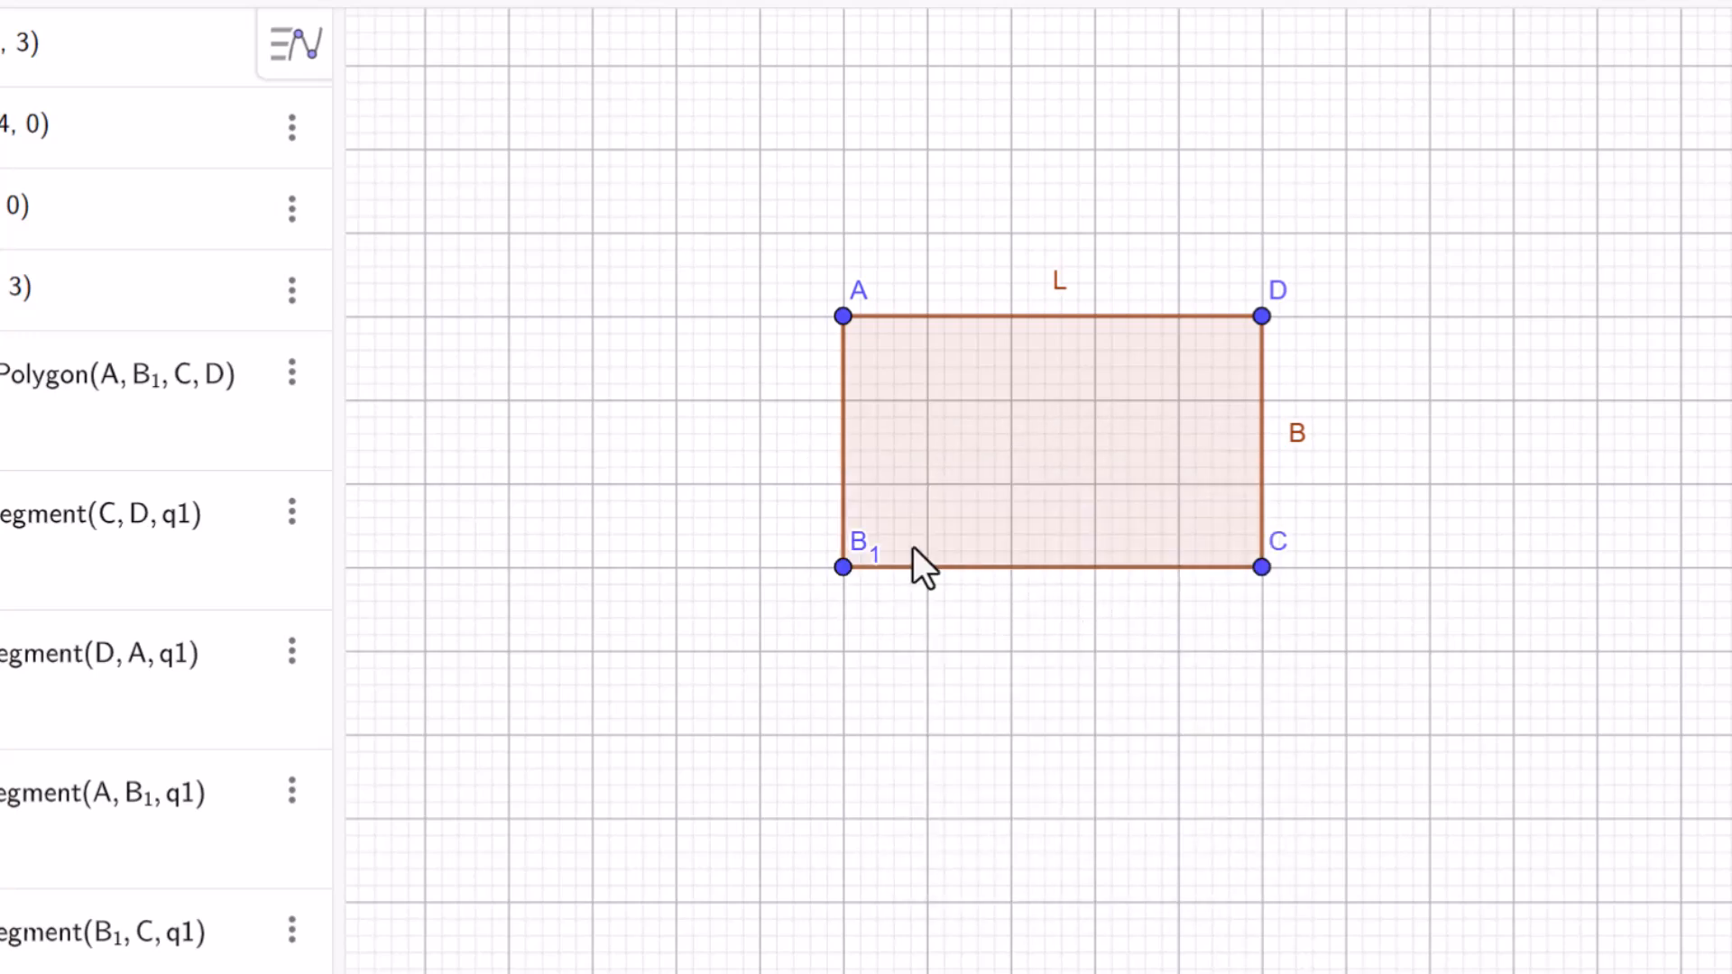
{"action": "left_click_drag", "start_coordinate": [860, 551], "coordinate": [834, 616]}
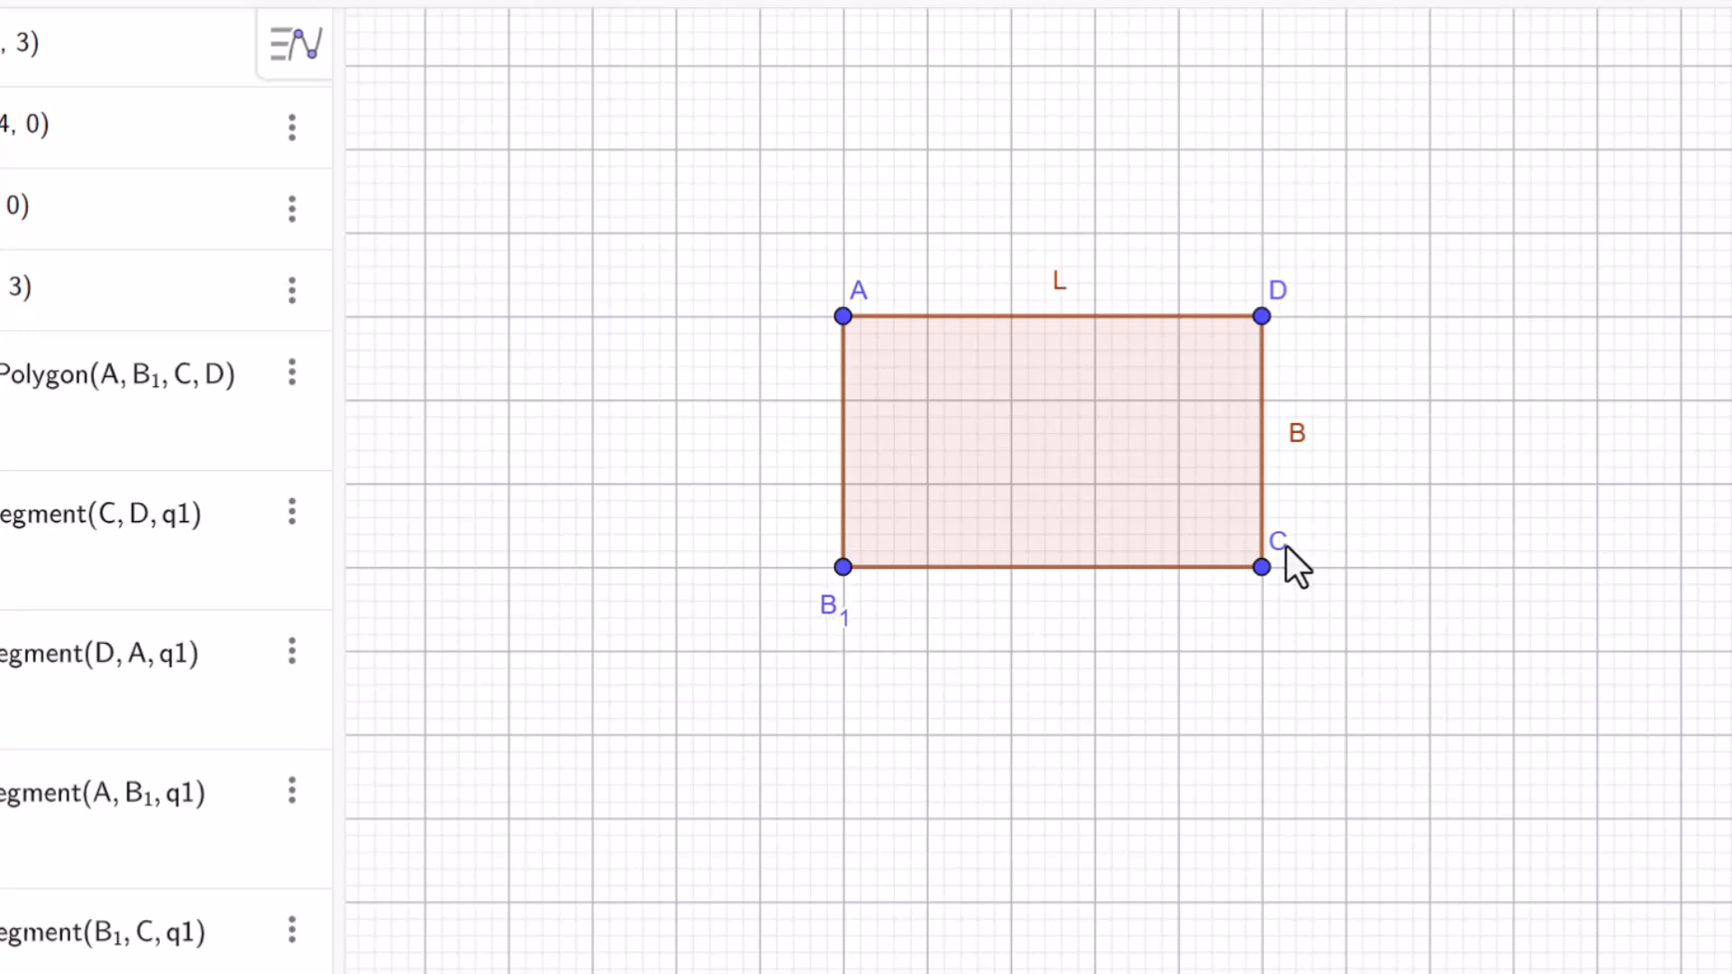
{"action": "left_click_drag", "start_coordinate": [1283, 545], "coordinate": [1300, 605]}
Rename the lower-left corner point of the rectangle as B, without a subscript.
{"action": "right_click", "coordinate": [828, 608]}
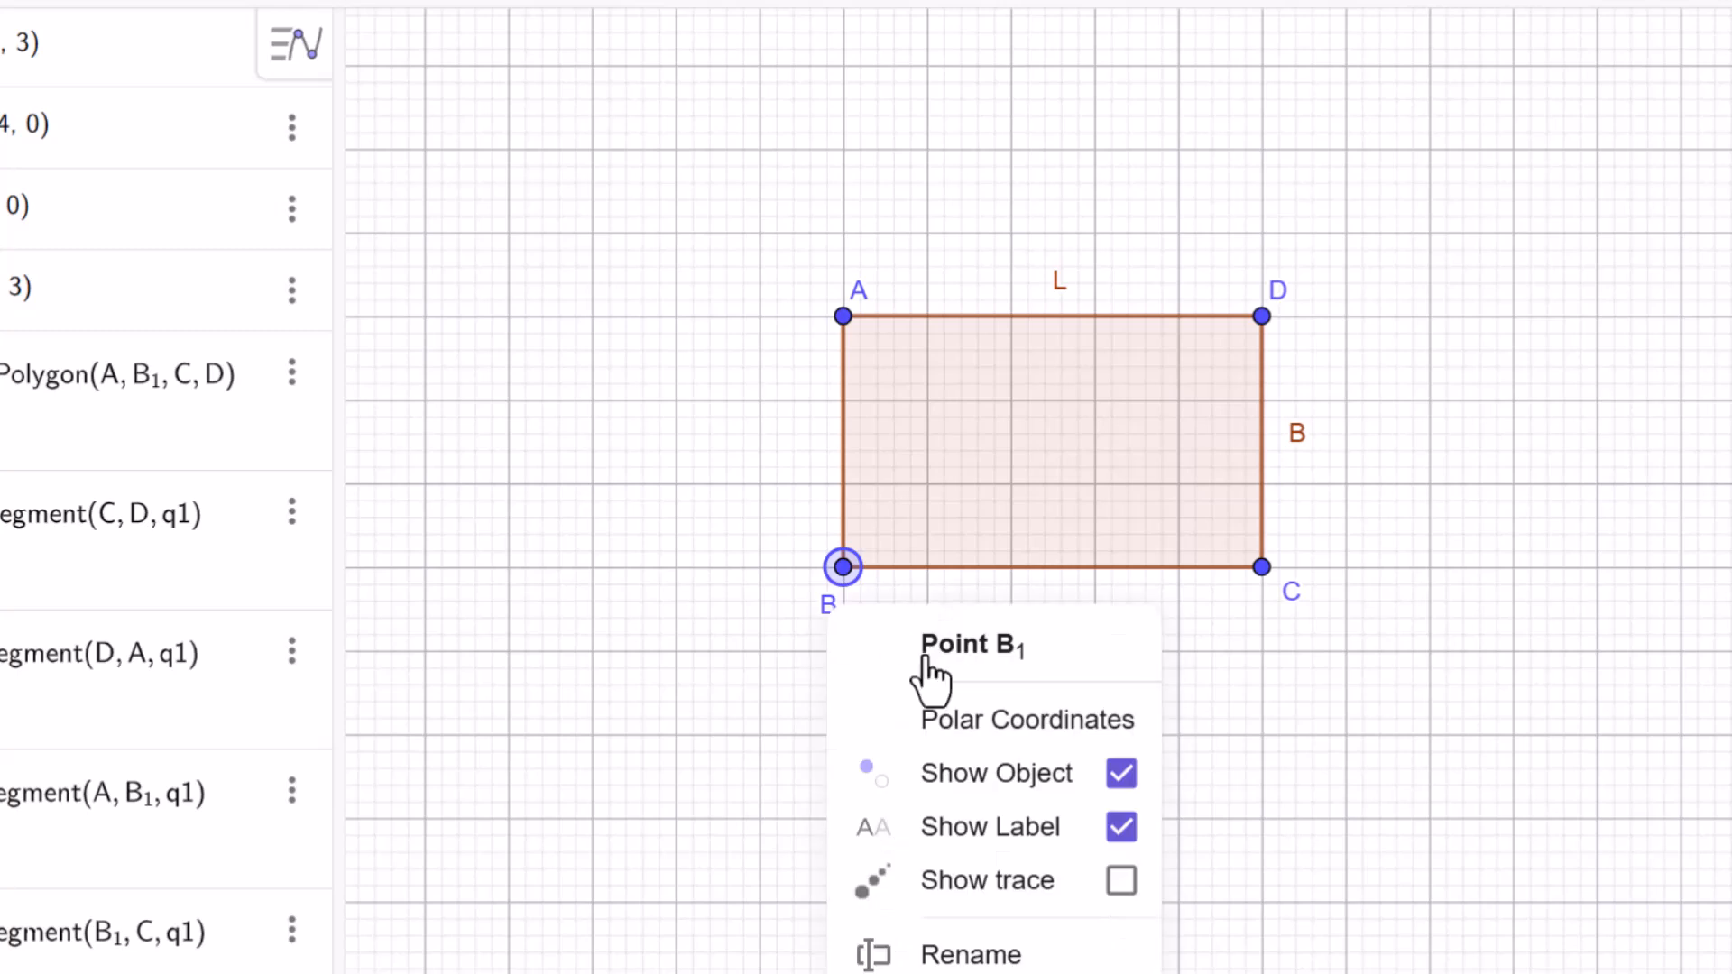
{"action": "left_click", "coordinate": [964, 956]}
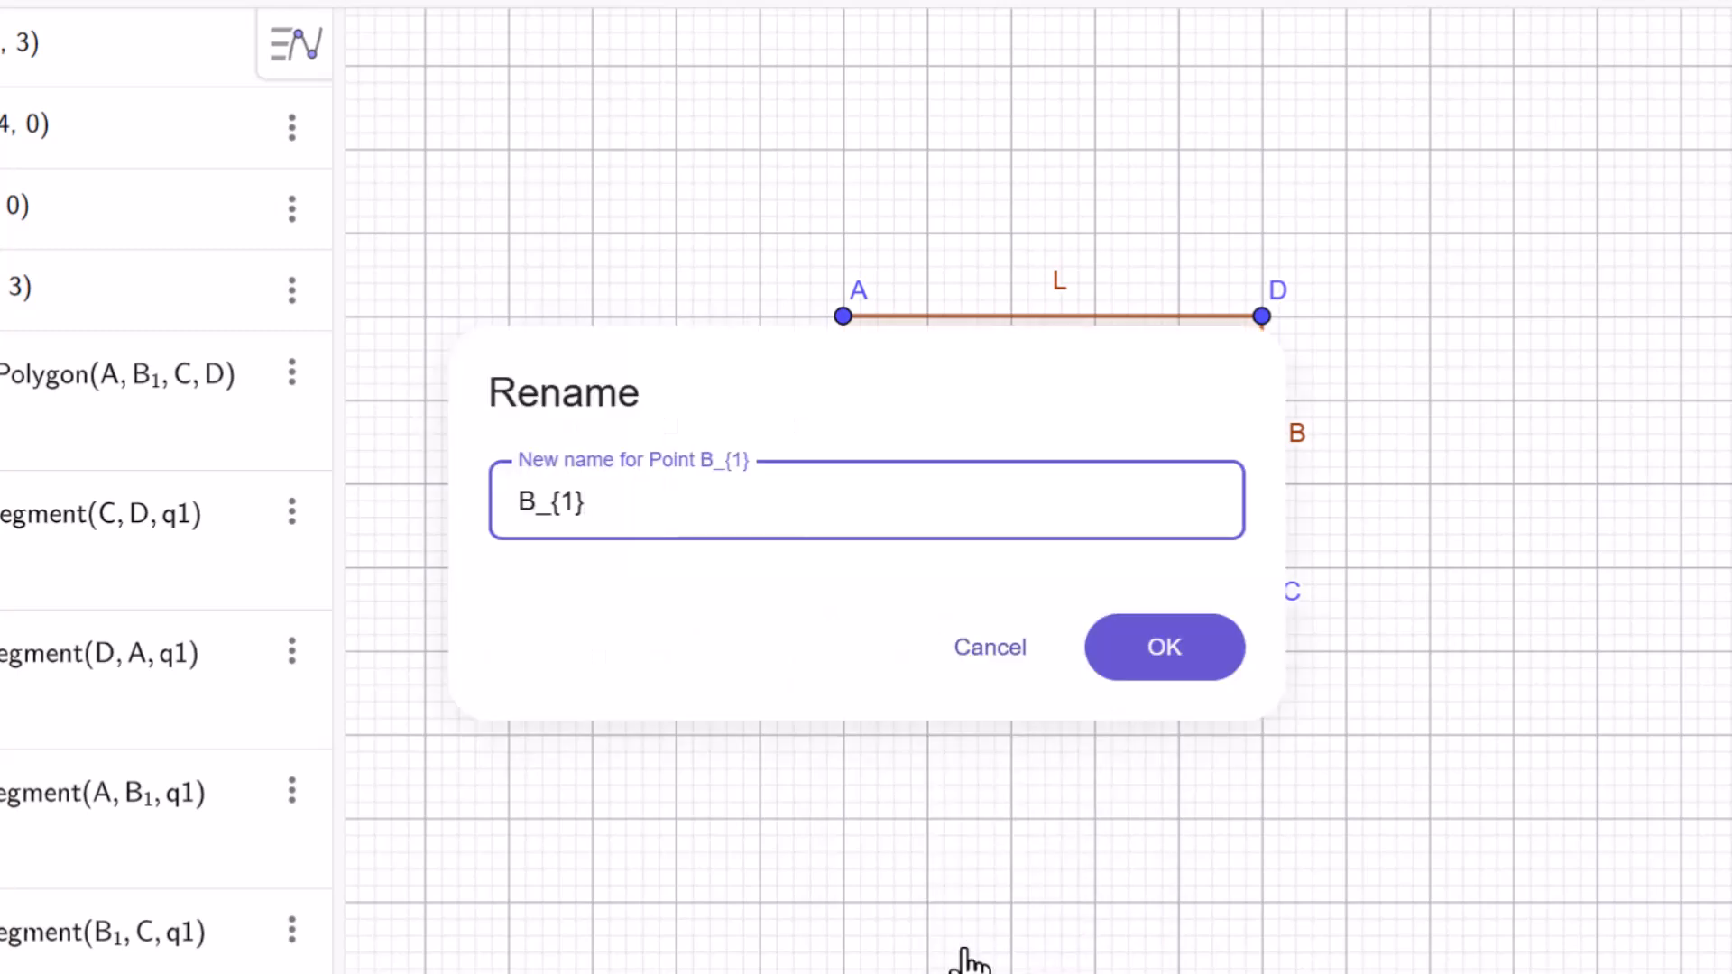
{"action": "key", "text": "BackSpace"}
{"action": "key", "text": "BackSpace"}
{"action": "key", "text": "BackSpace"}
{"action": "key", "text": "BackSpace"}
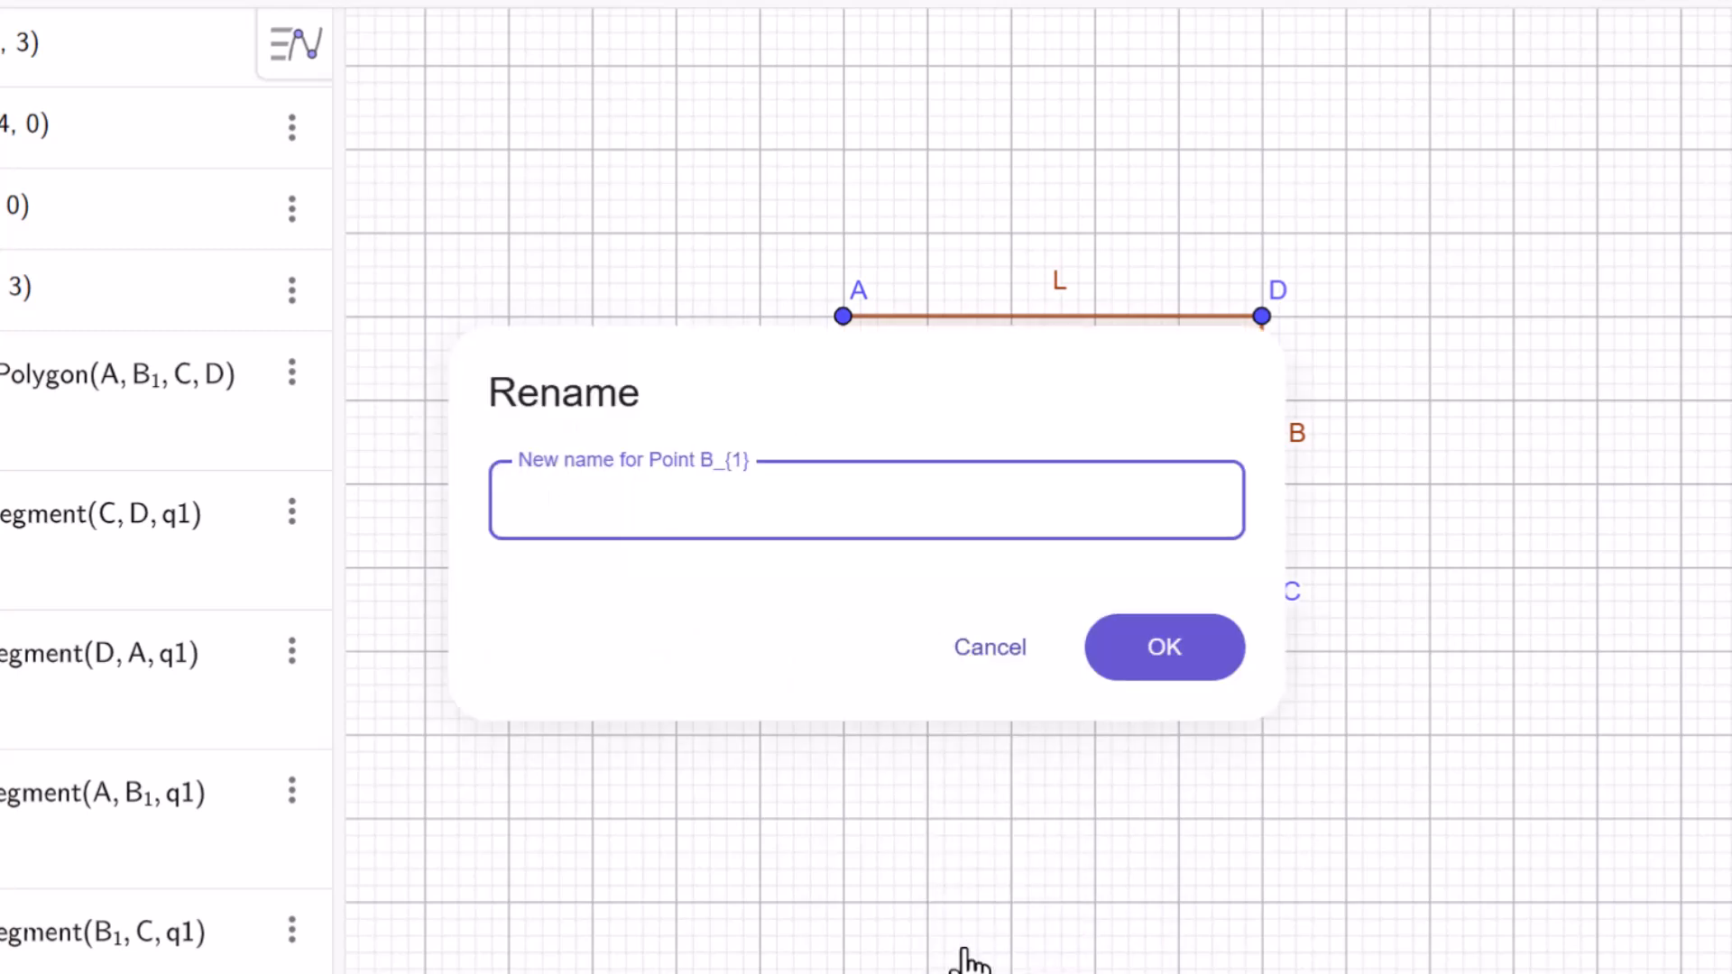
{"action": "type", "text": "B"}
{"action": "key", "text": "Return"}
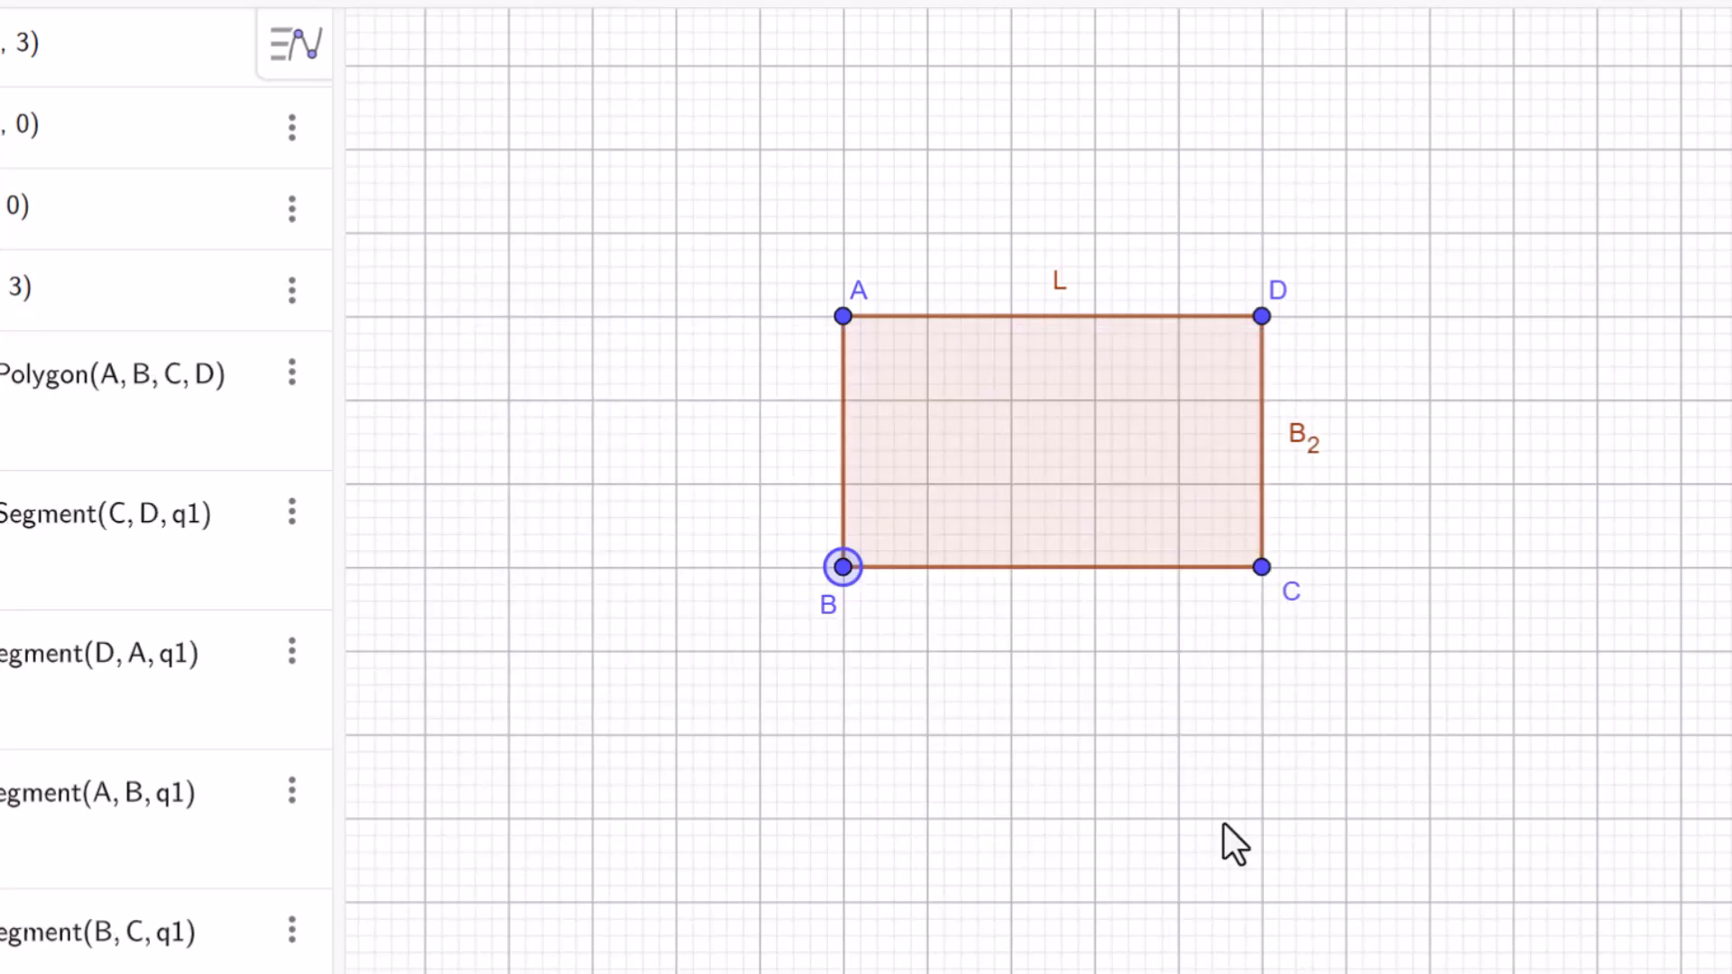
Rename the right side of the rectangle, segment CD, as lowercase b.
{"action": "right_click", "coordinate": [1306, 448]}
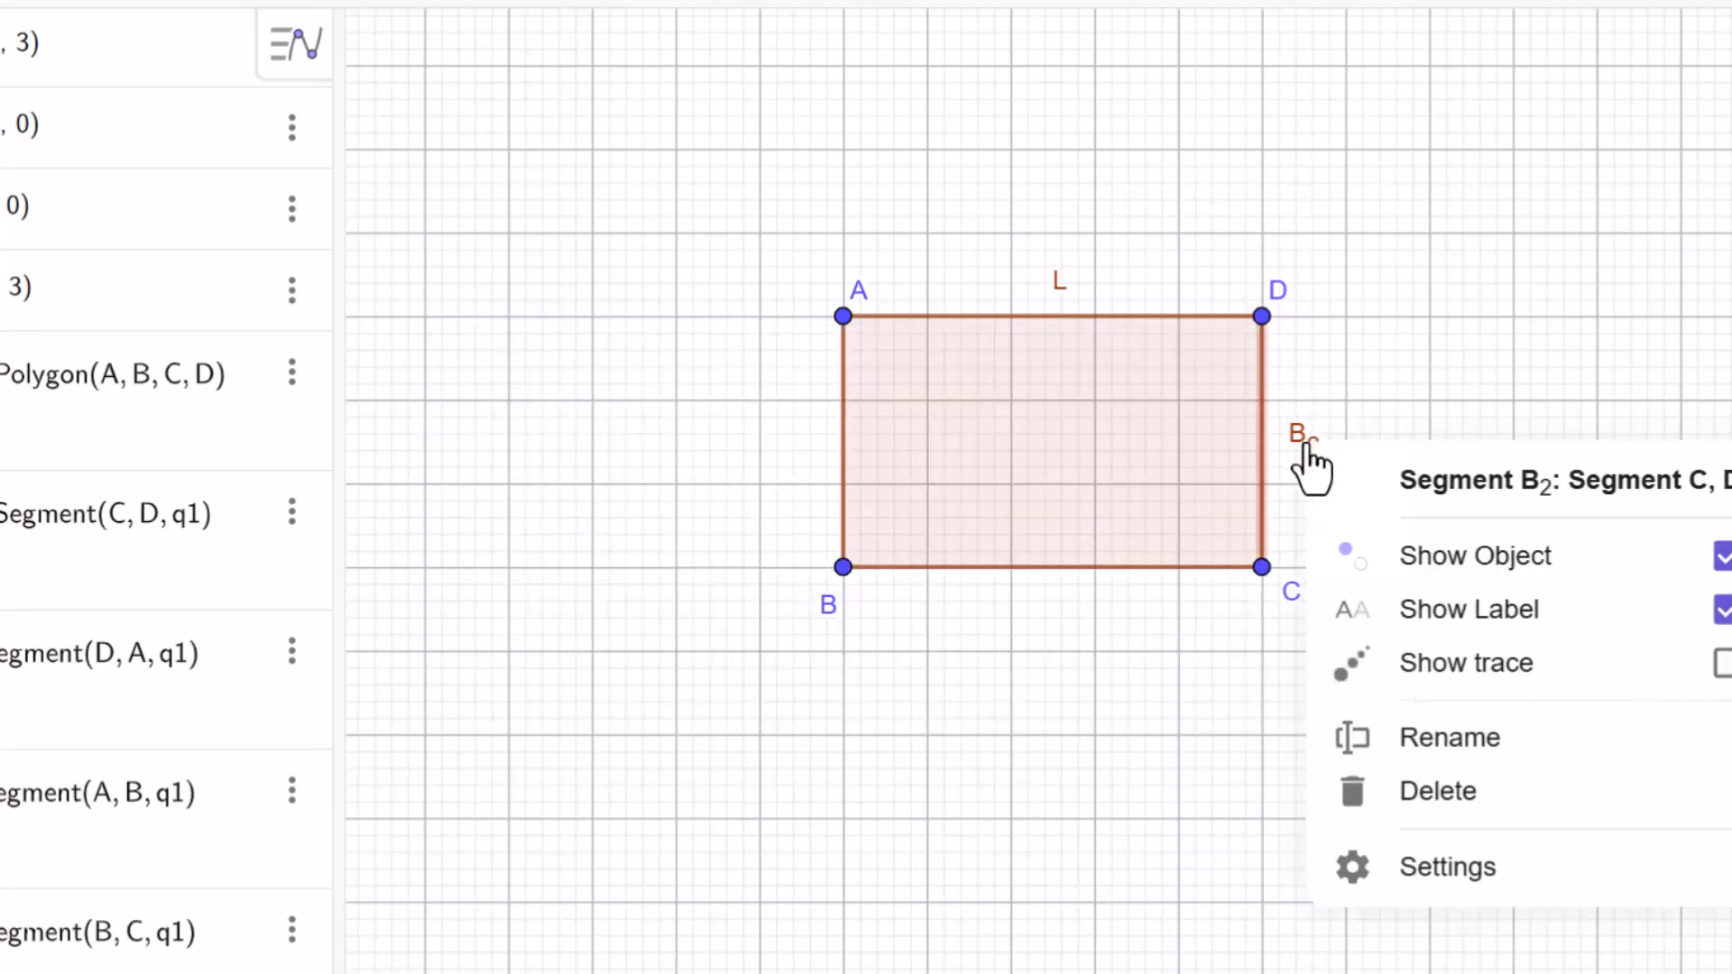
{"action": "left_click", "coordinate": [1452, 738]}
{"action": "key", "text": "BackSpace"}
{"action": "key", "text": "BackSpace"}
{"action": "key", "text": "BackSpace"}
{"action": "key", "text": "BackSpace"}
{"action": "key", "text": "BackSpace"}
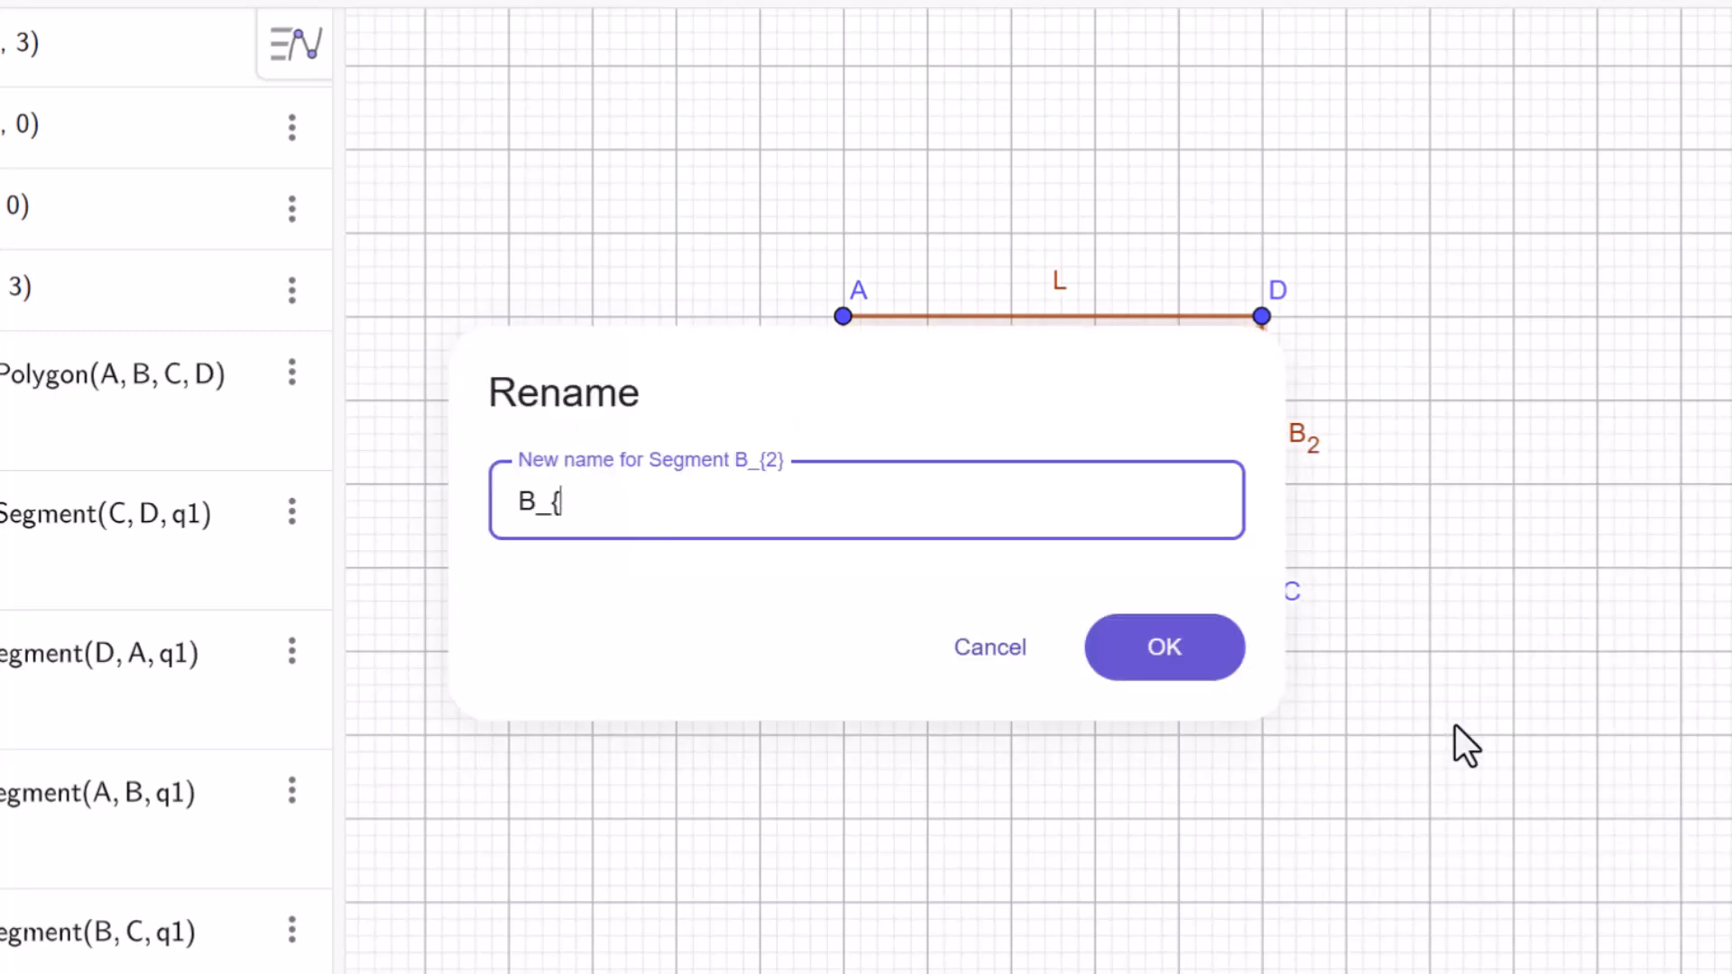
{"action": "type", "text": "b"}
{"action": "left_click", "coordinate": [1203, 648]}
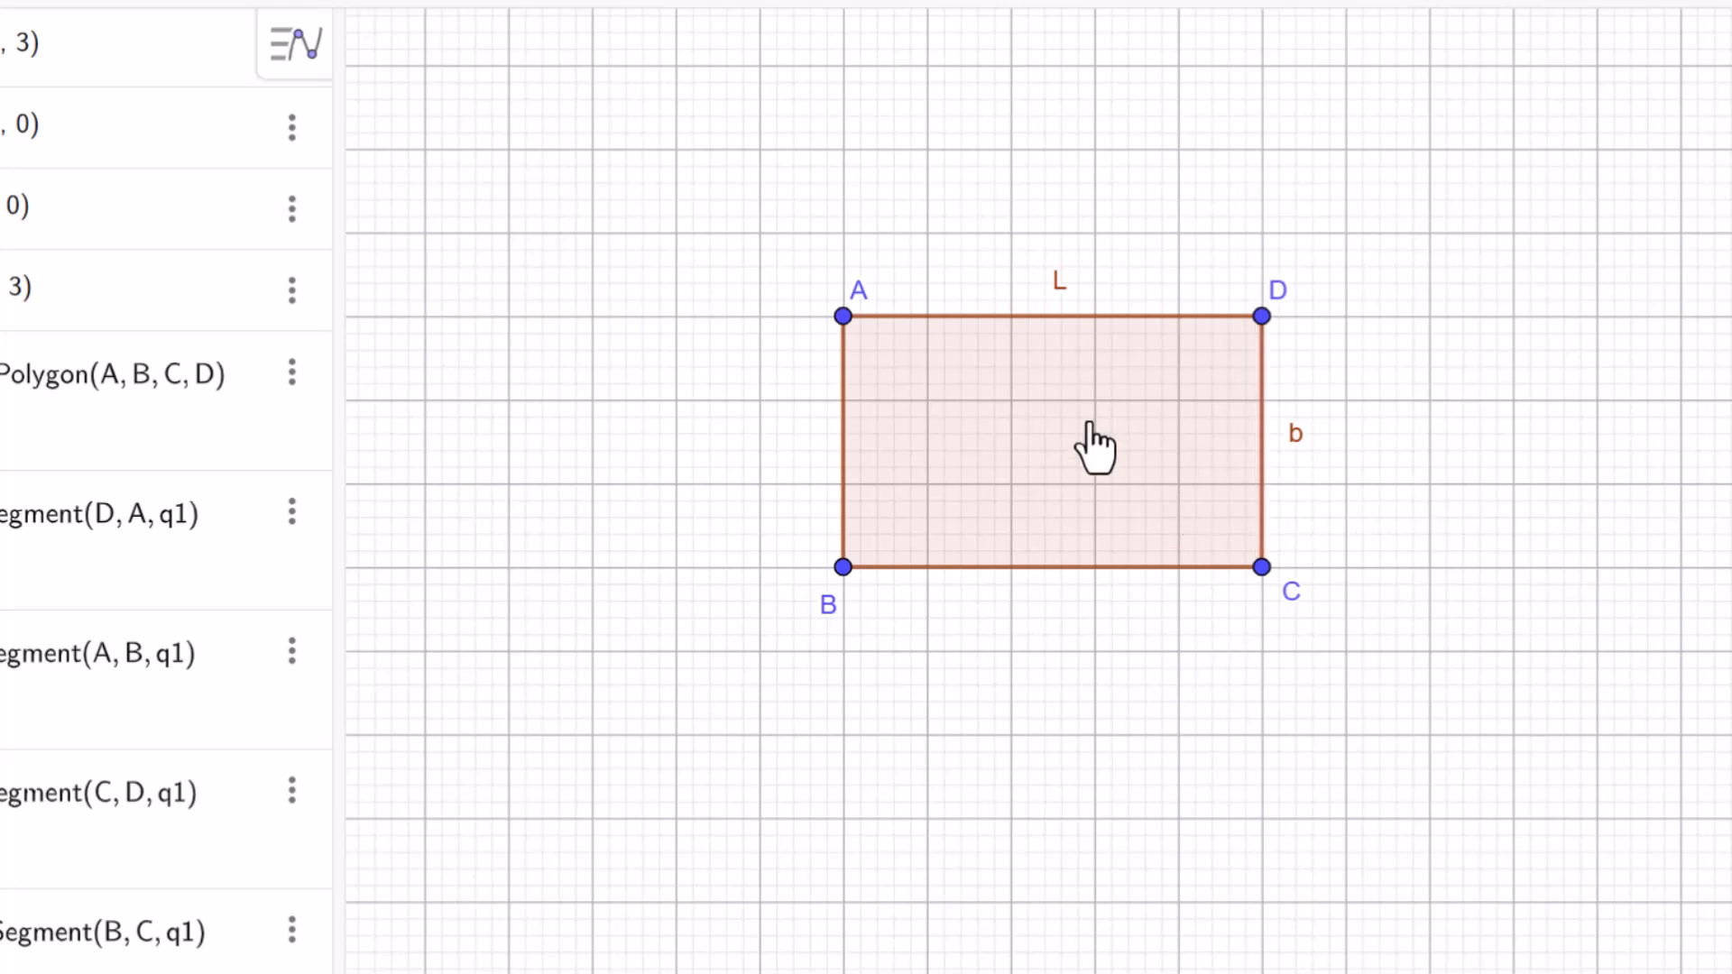
Move the rectangle up and to the left until corner A is at (-8, 5), and add its area text inside with the Area tool.
{"action": "left_click_drag", "start_coordinate": [1044, 381], "coordinate": [917, 260]}
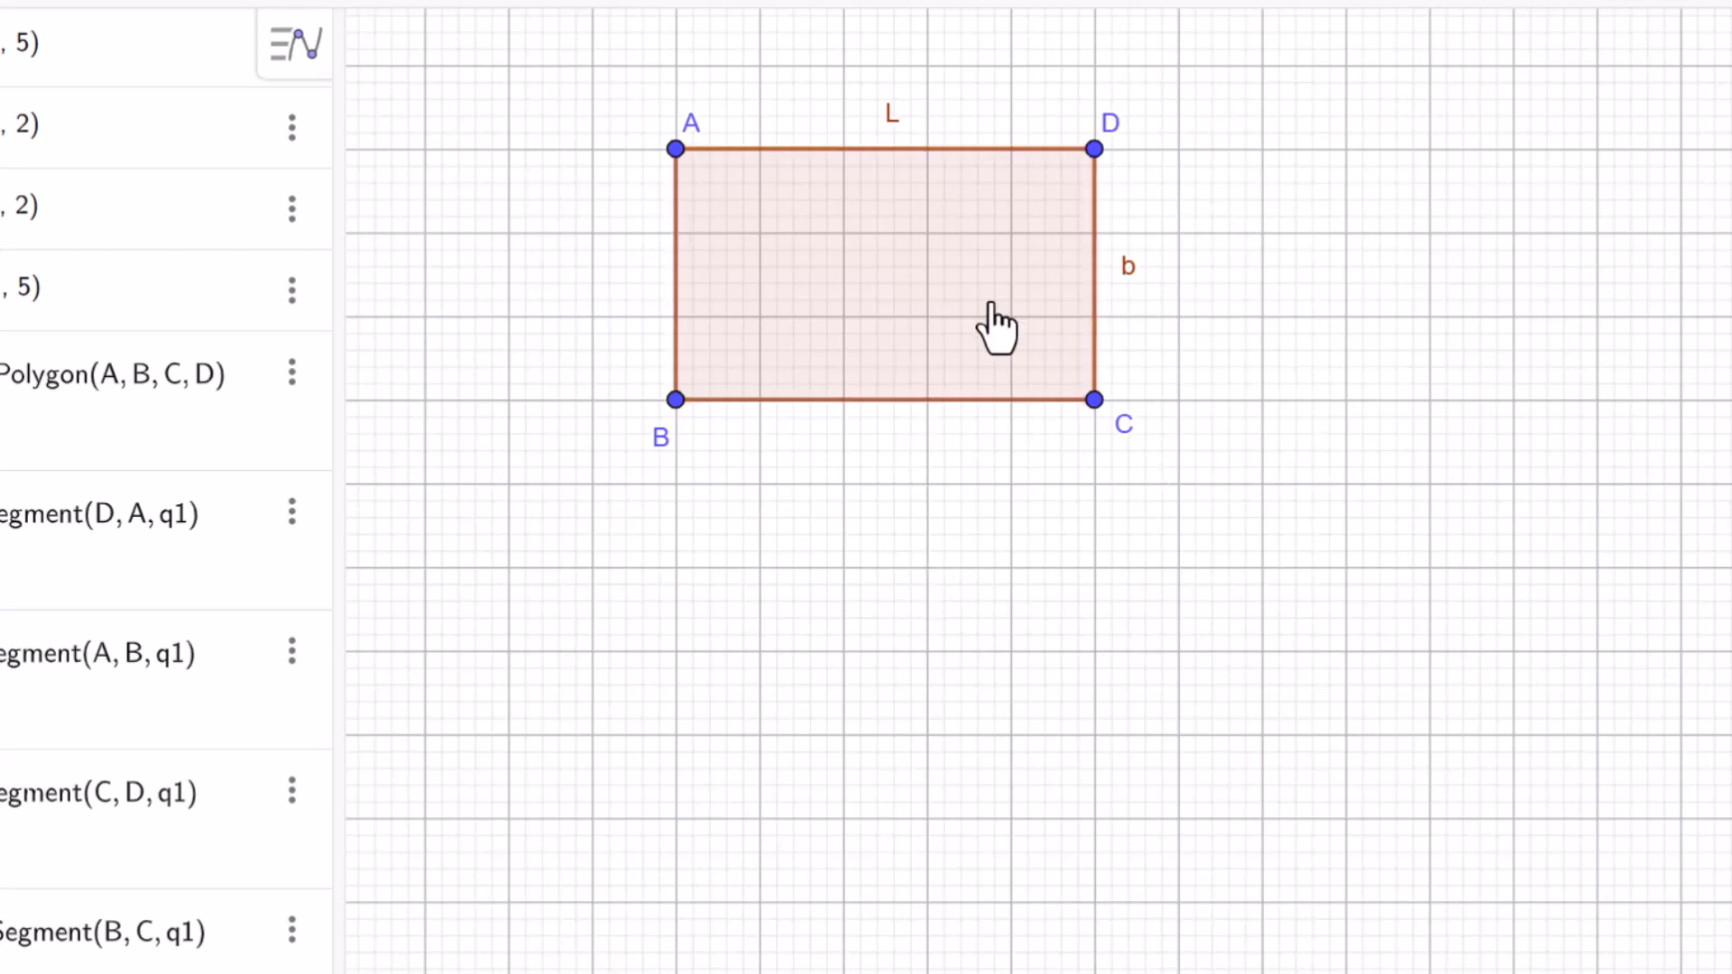
{"action": "left_click_drag", "start_coordinate": [945, 316], "coordinate": [830, 309]}
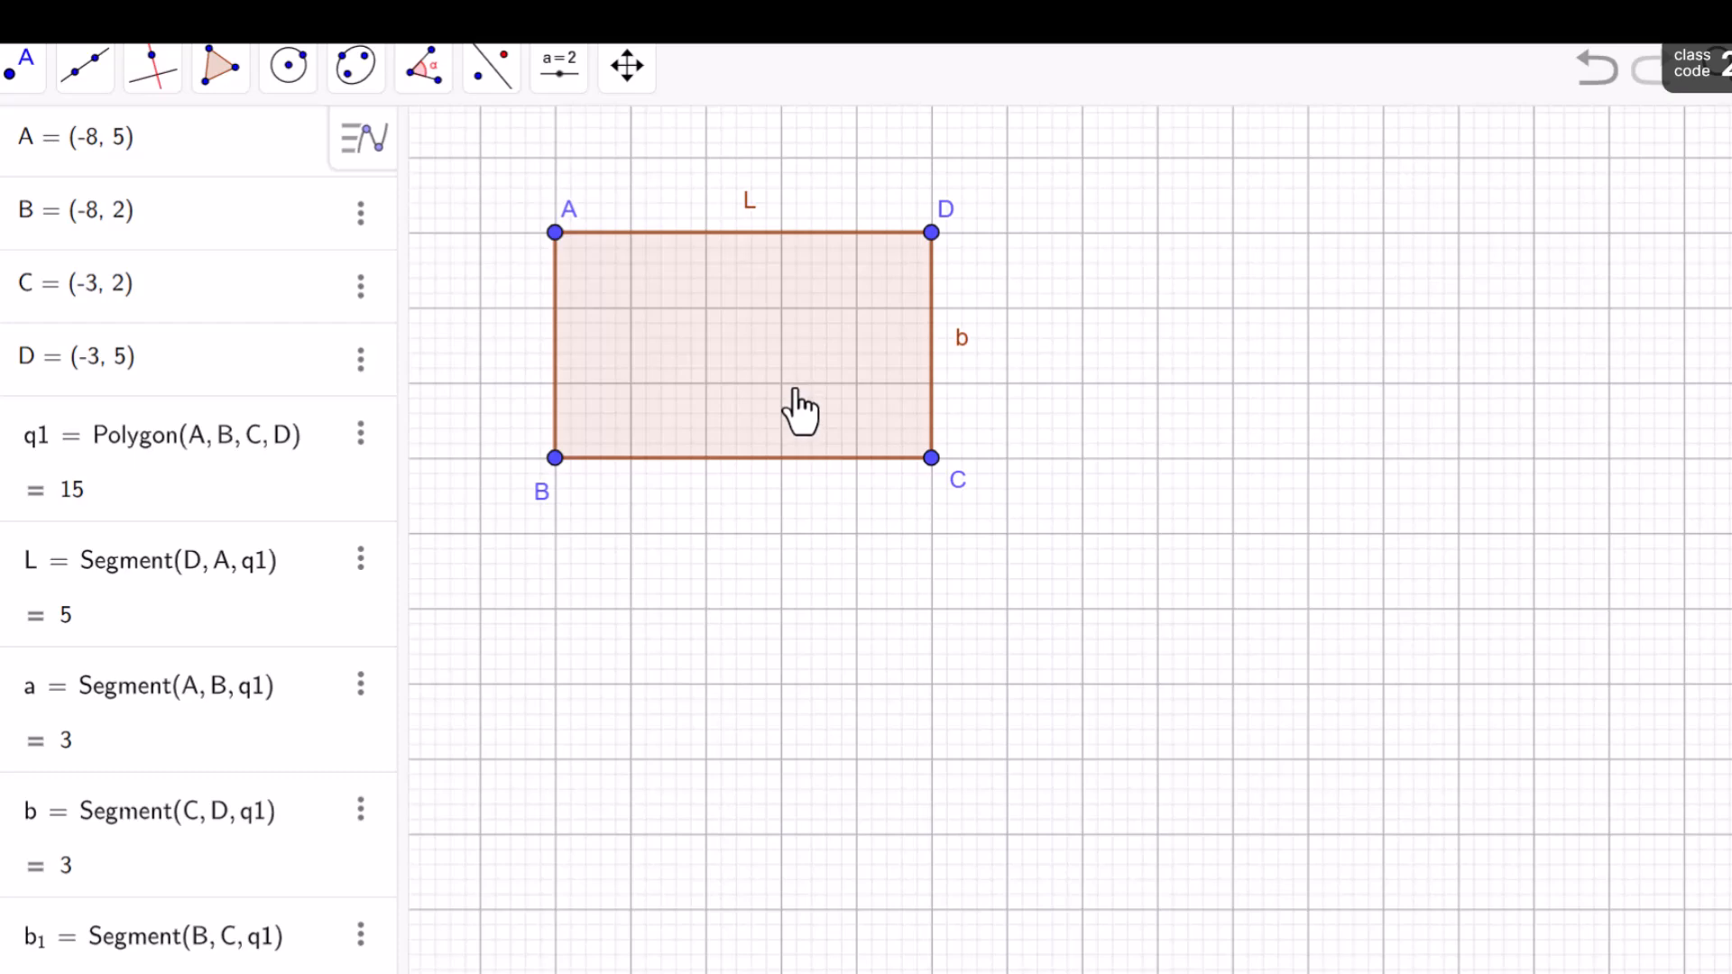
{"action": "left_click", "coordinate": [424, 79]}
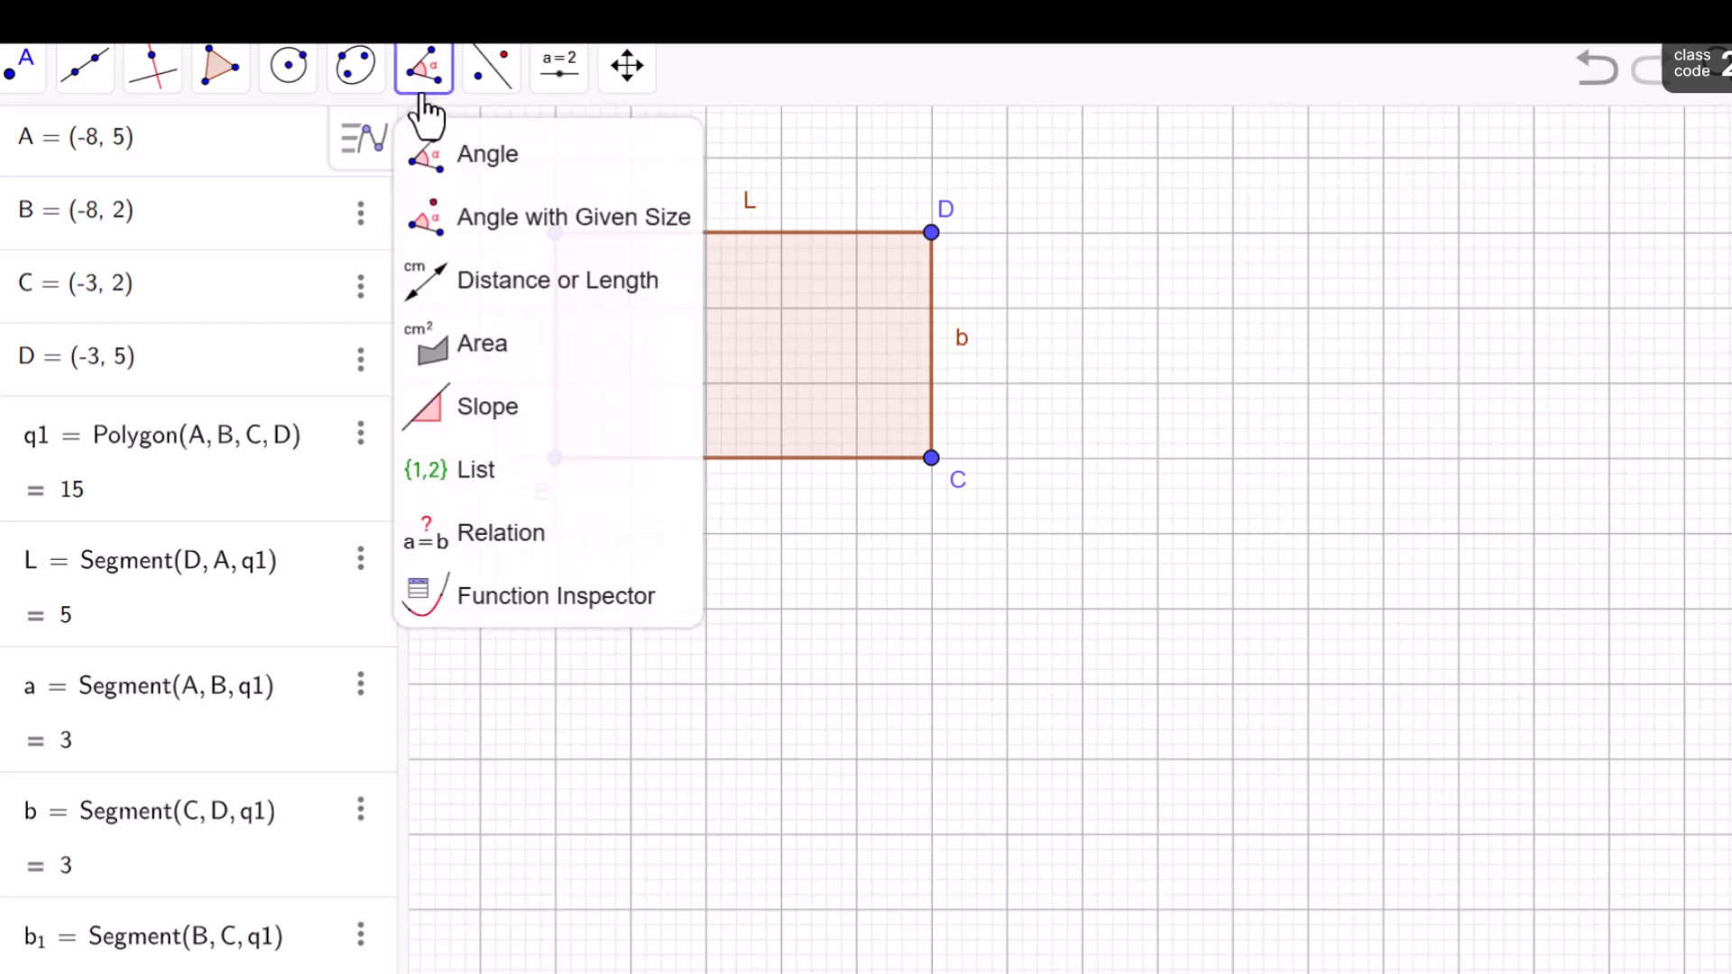
{"action": "left_click", "coordinate": [483, 356]}
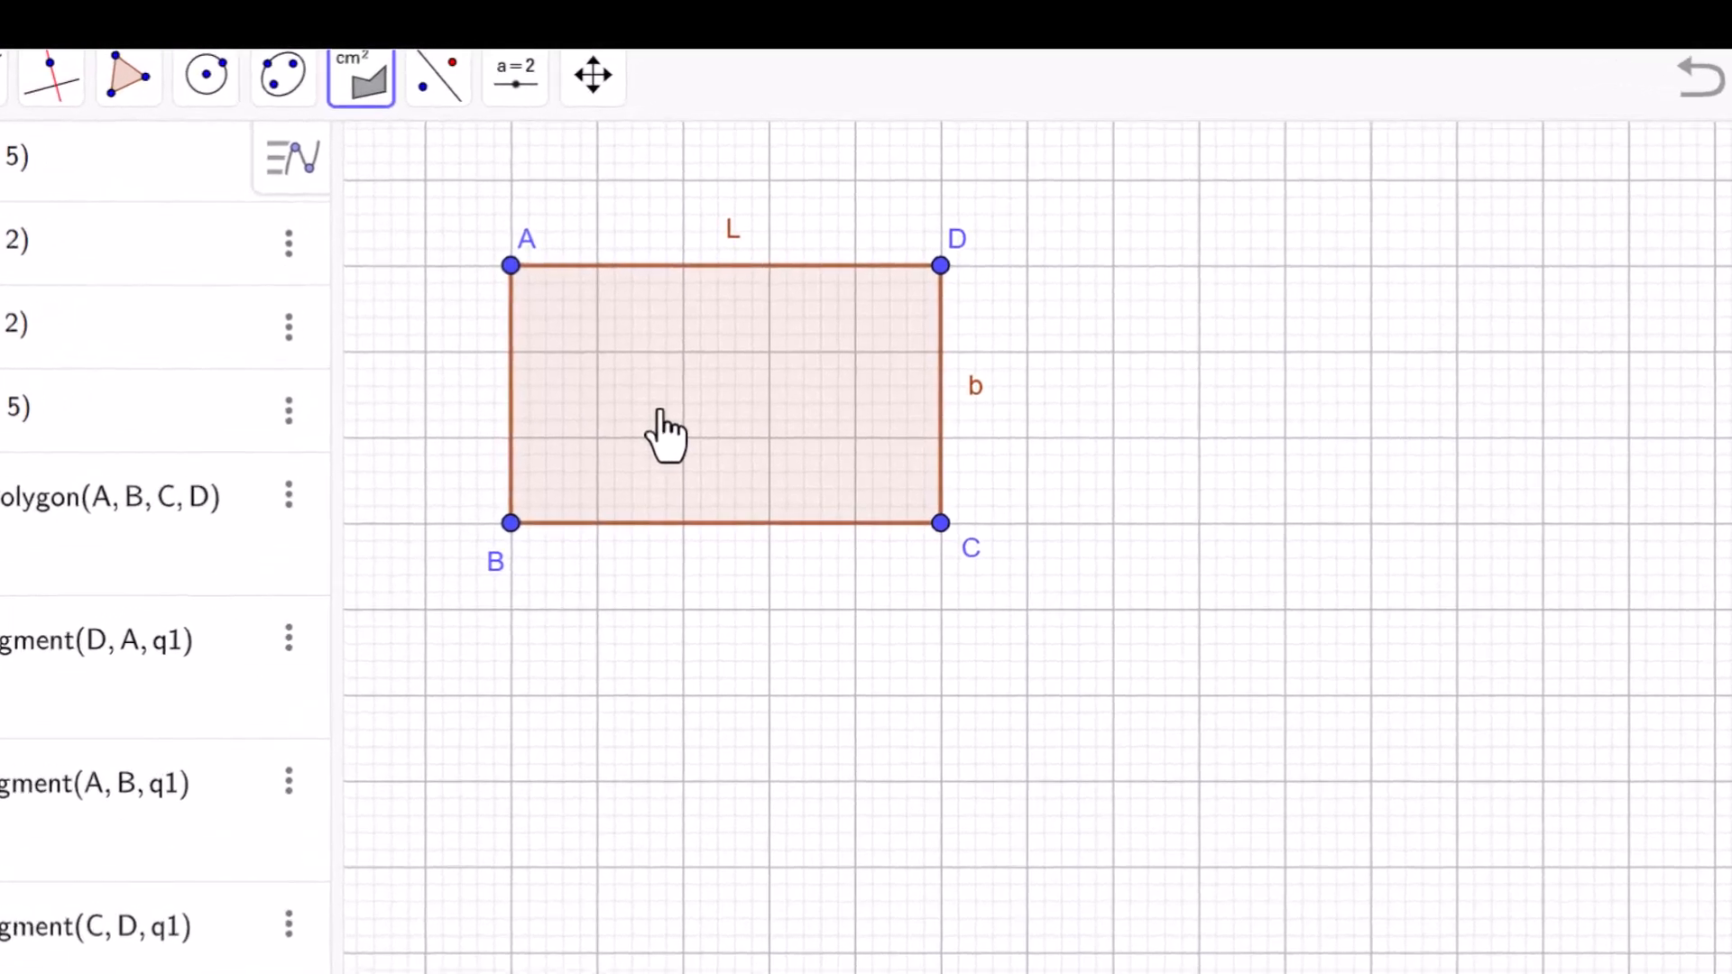
{"action": "left_click", "coordinate": [665, 431]}
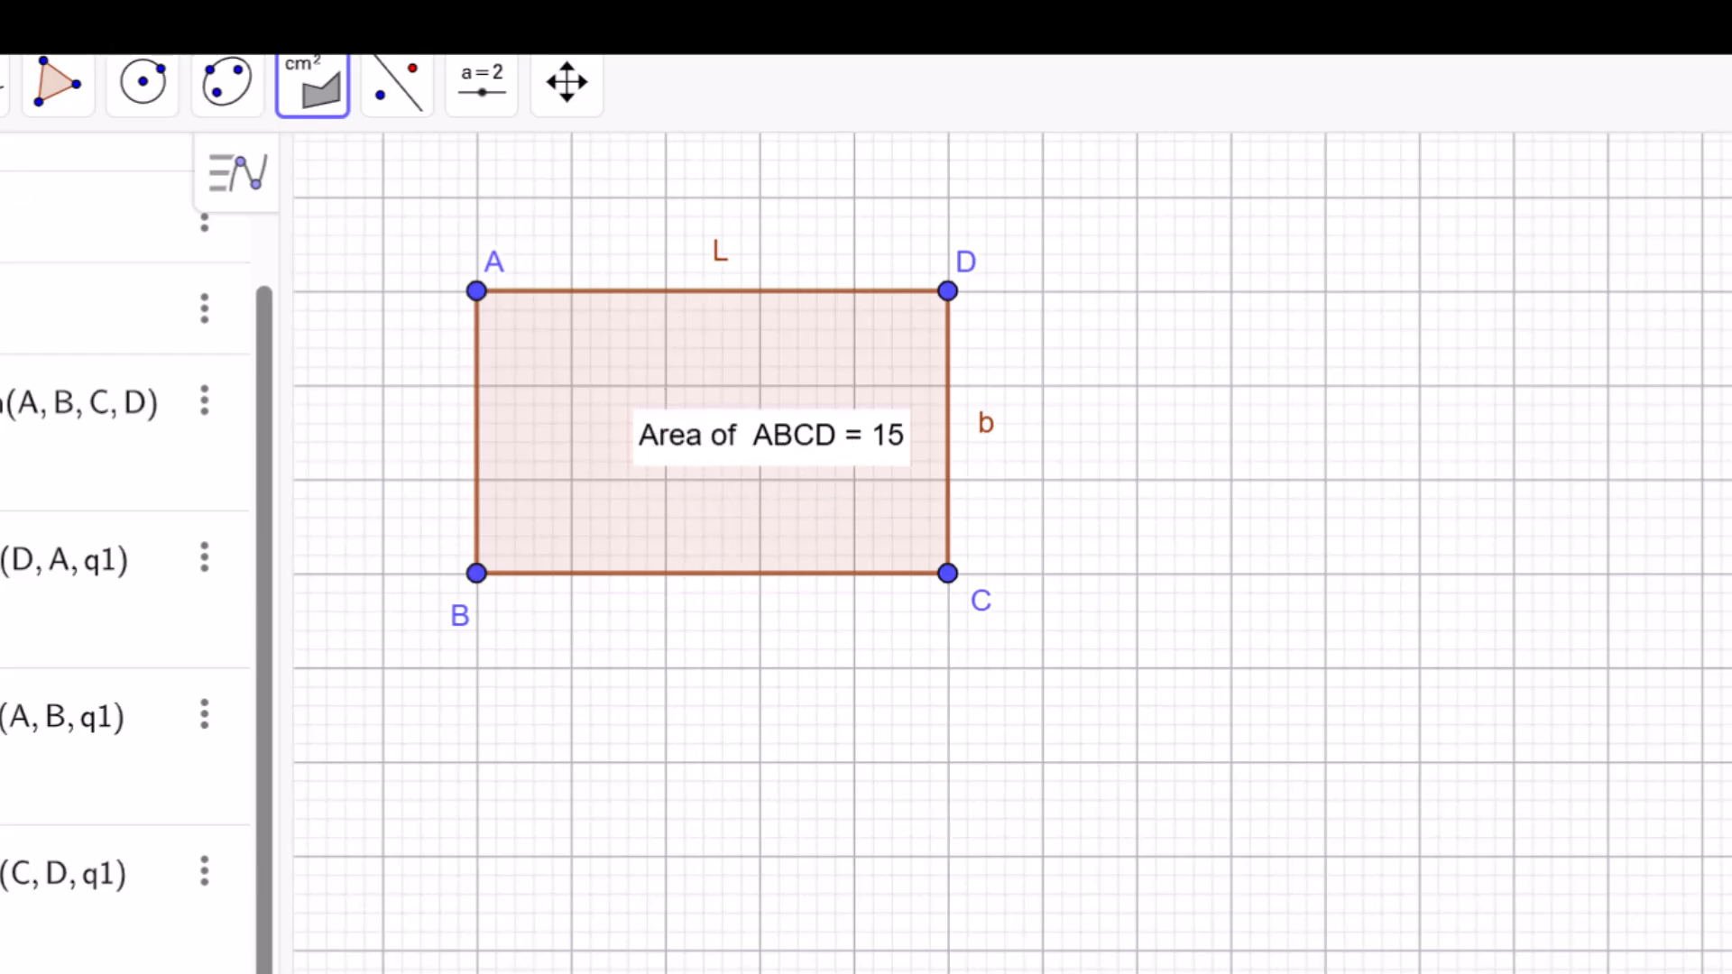
Shift the area text slightly left so that it sits near the middle of the rectangle, and deselect it.
{"action": "left_click", "coordinate": [0, 83]}
{"action": "left_click_drag", "start_coordinate": [825, 451], "coordinate": [786, 454]}
{"action": "left_click", "coordinate": [1090, 768]}
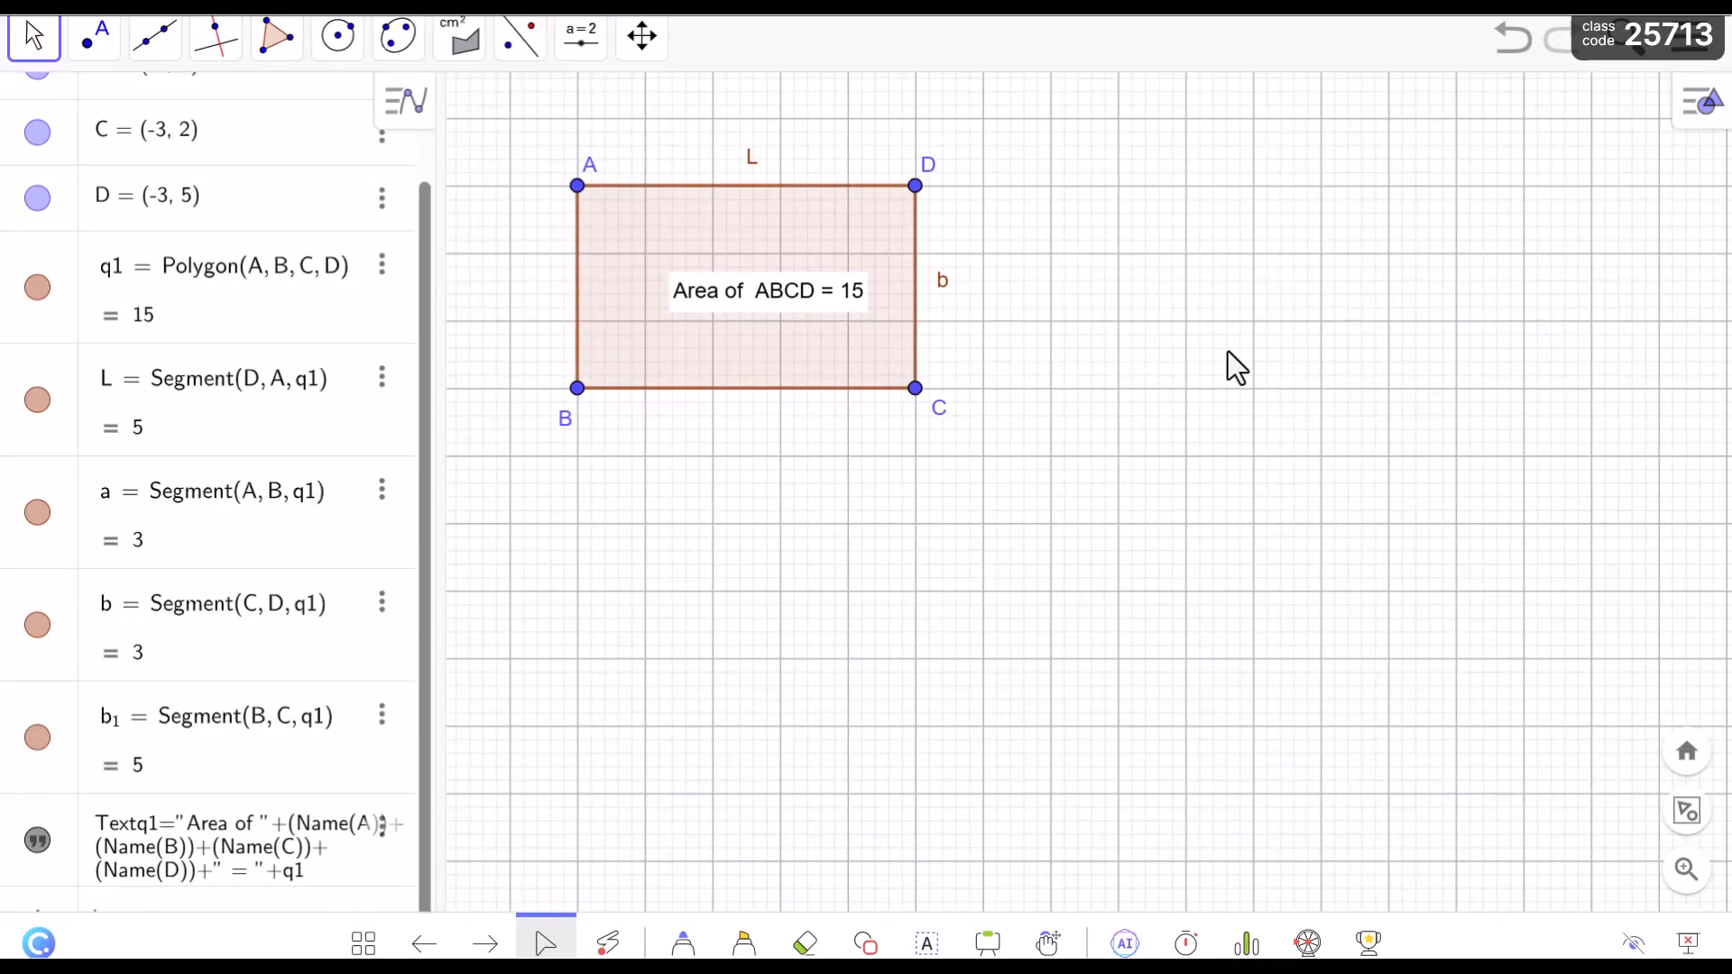
Go back to the title slide, end the slide show, and open the GeoGebra slide in the PowerPoint editor.
{"action": "key", "text": "Right"}
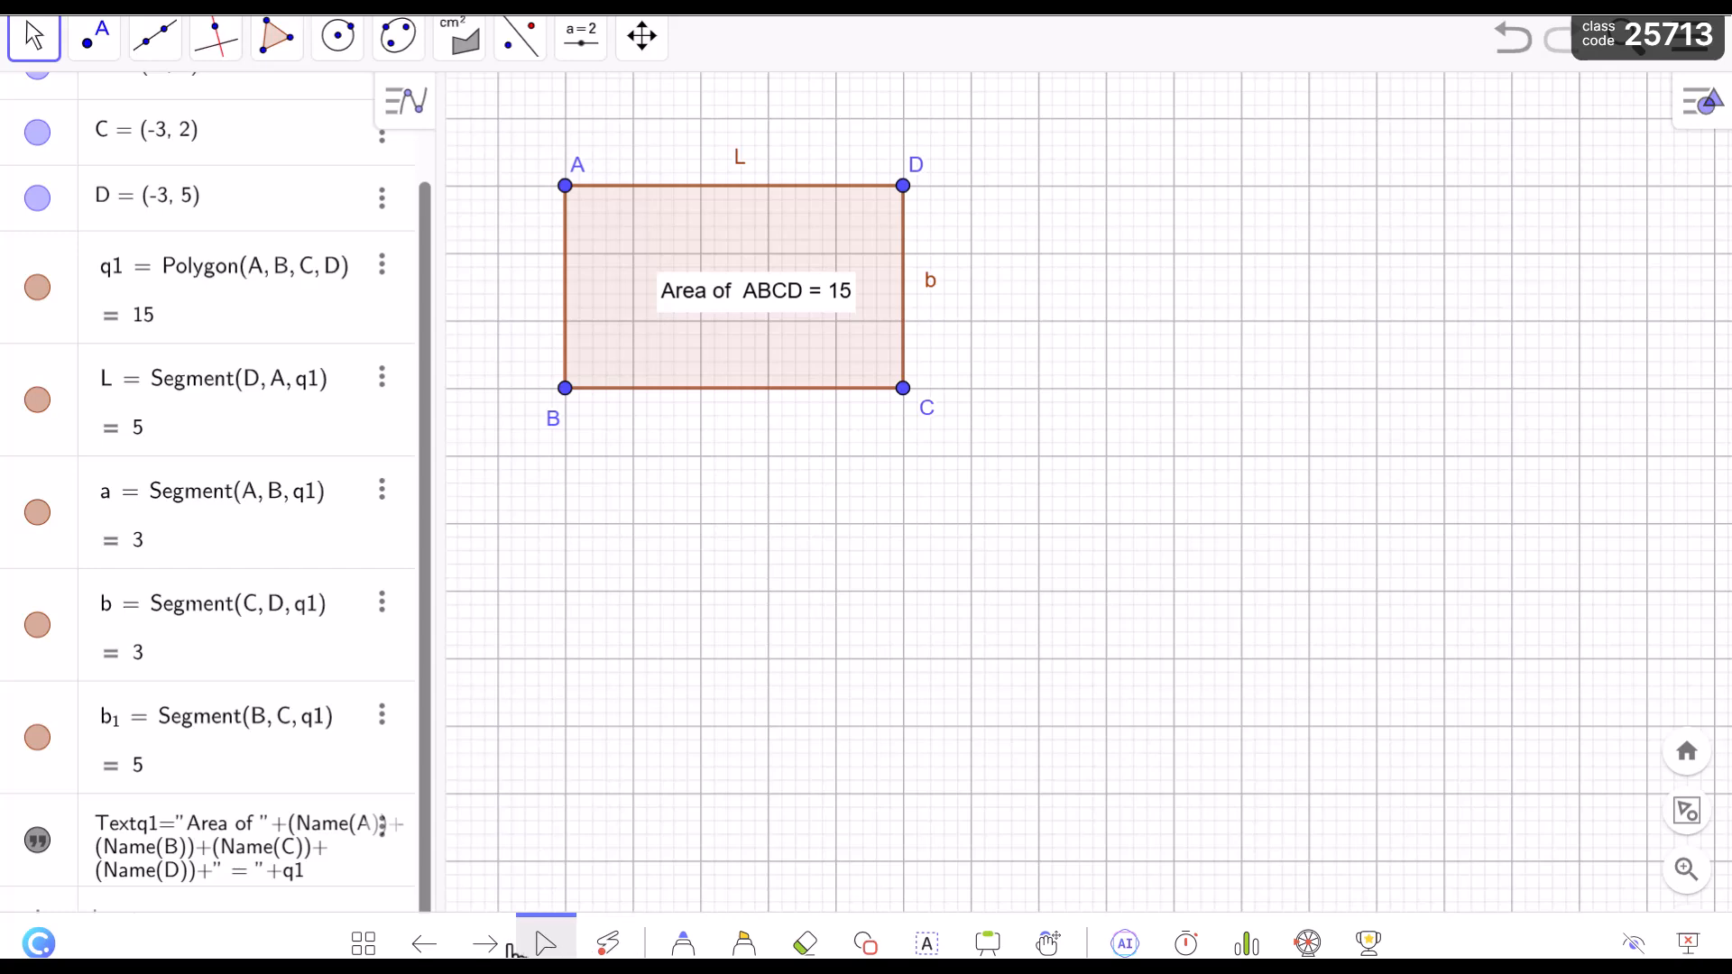
{"action": "left_click", "coordinate": [440, 947]}
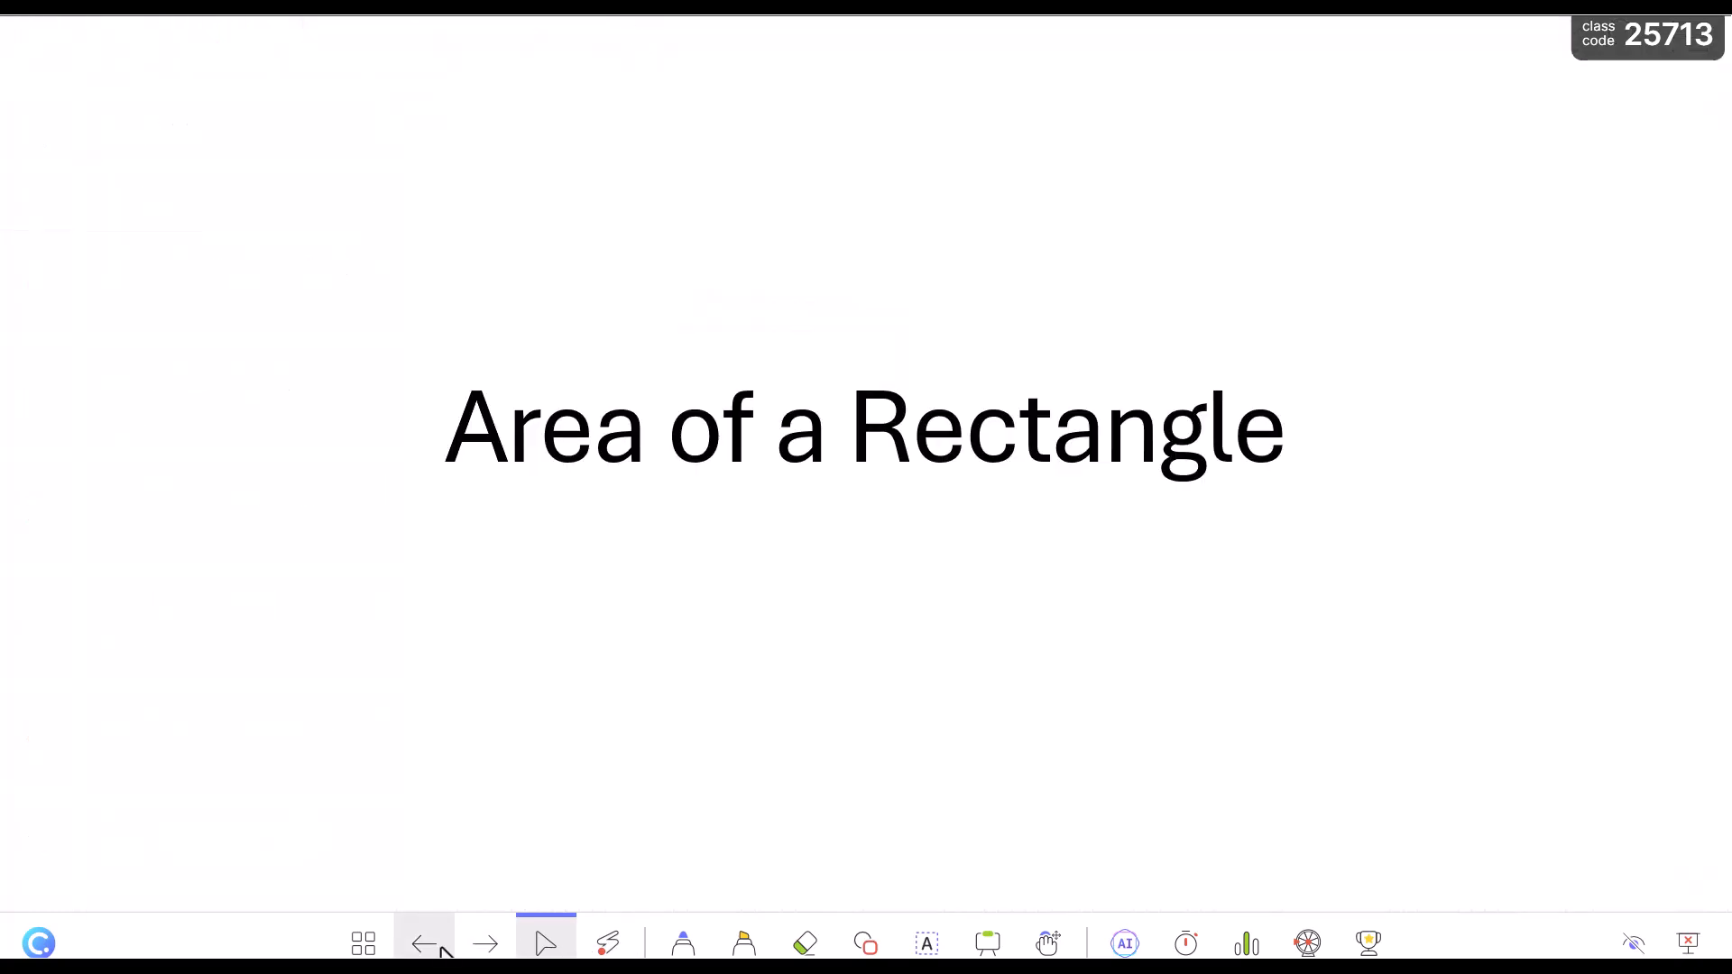
{"action": "key", "text": "Escape"}
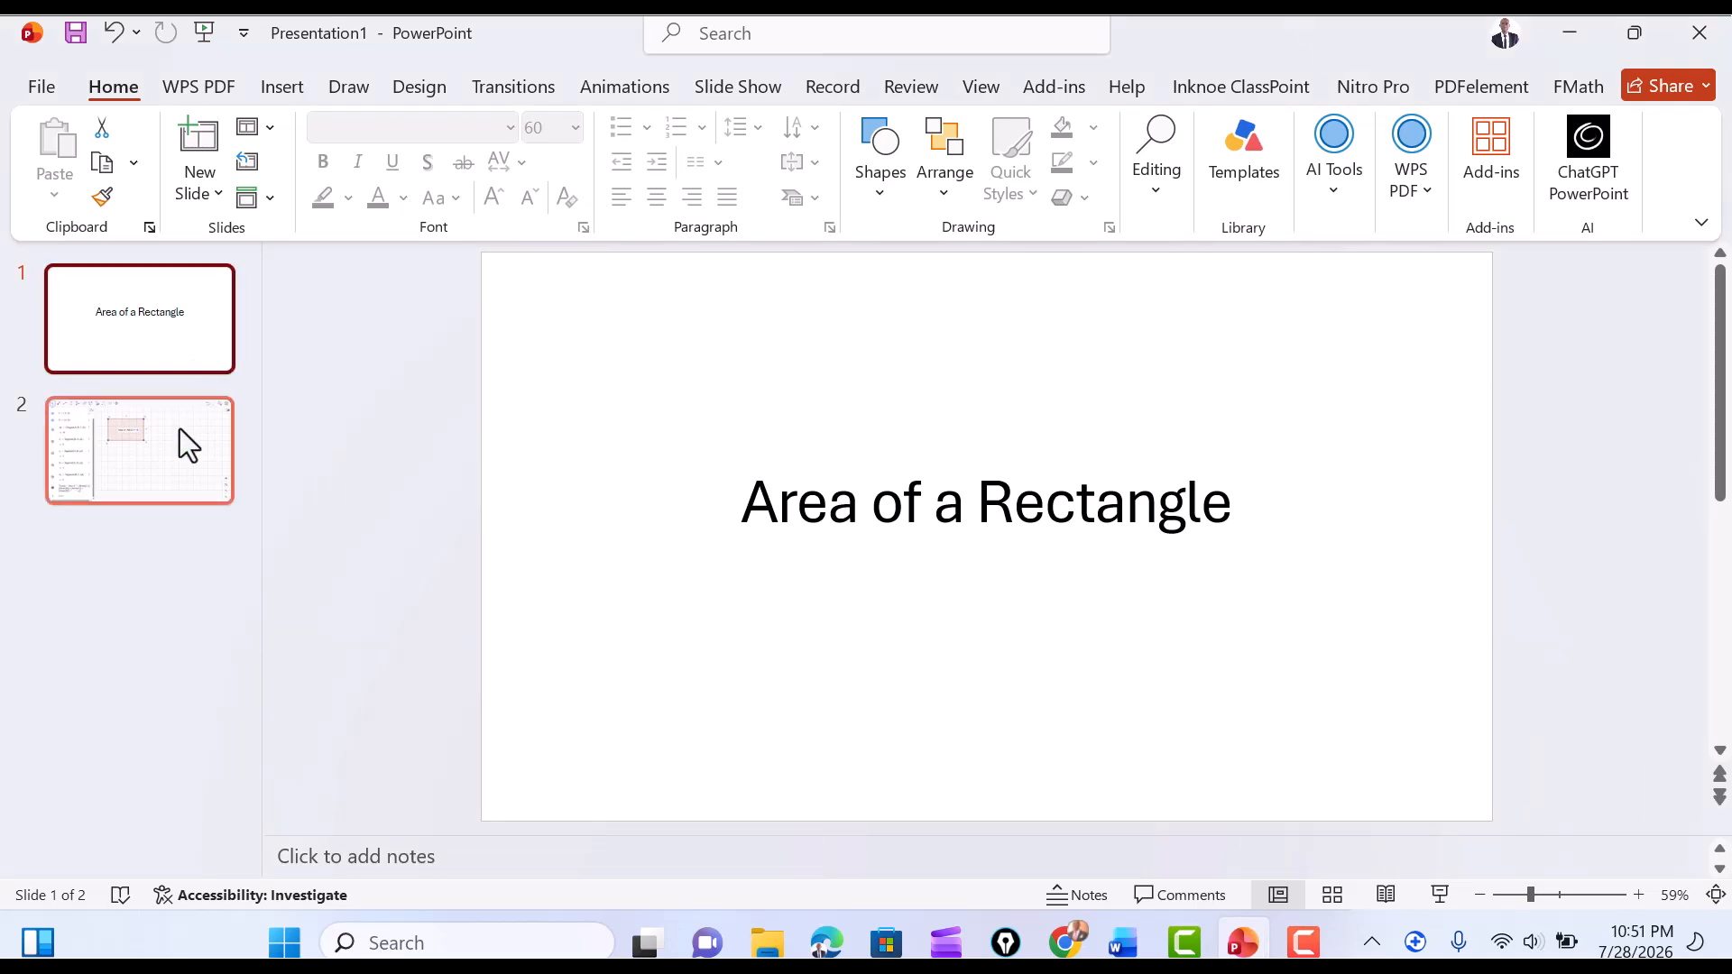
{"action": "left_click", "coordinate": [181, 451]}
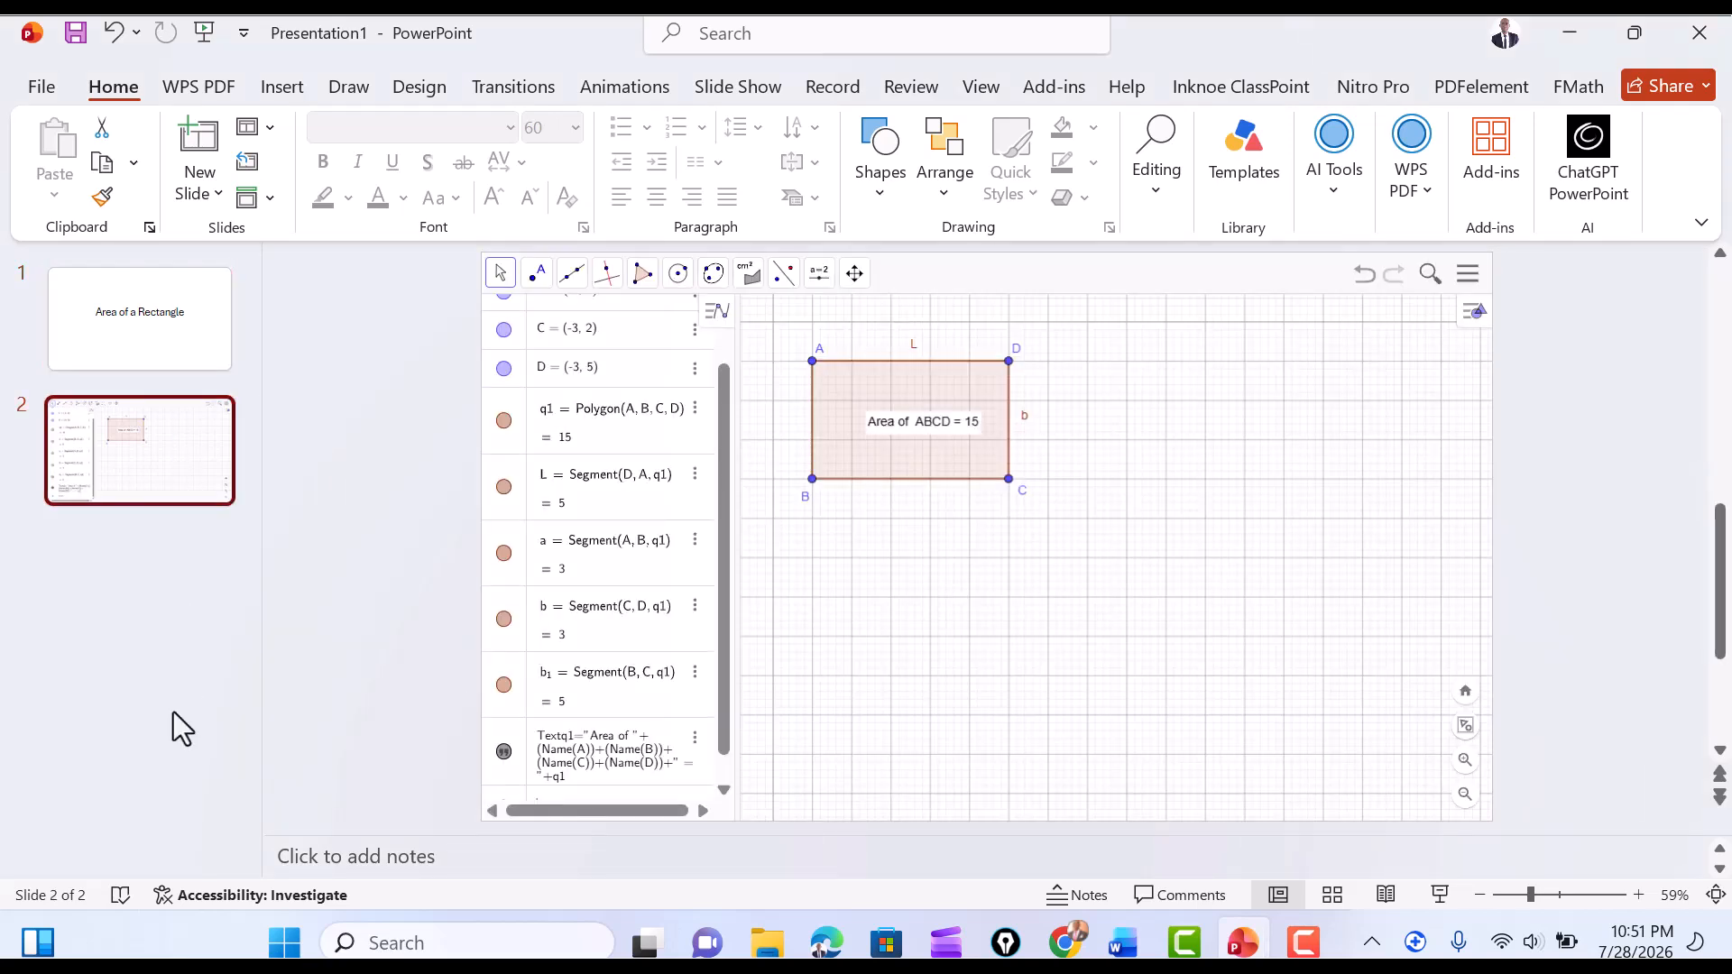